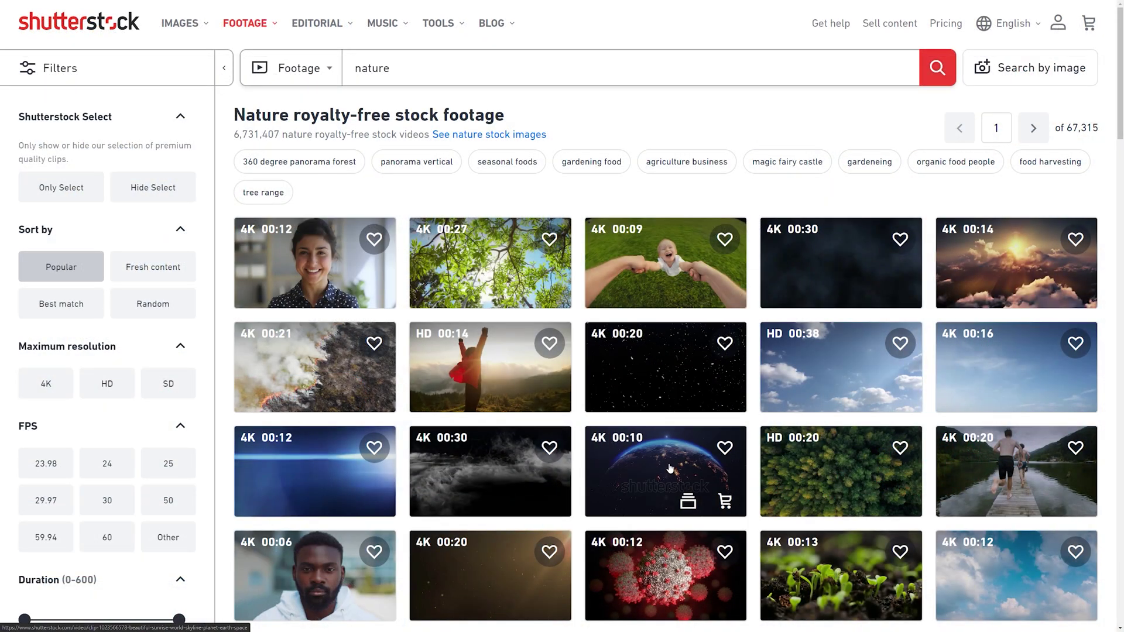
Choose the HD version of the aerial forest clip and apply the coupon code mobox10 at checkout
scroll(670, 468, "down", 3)
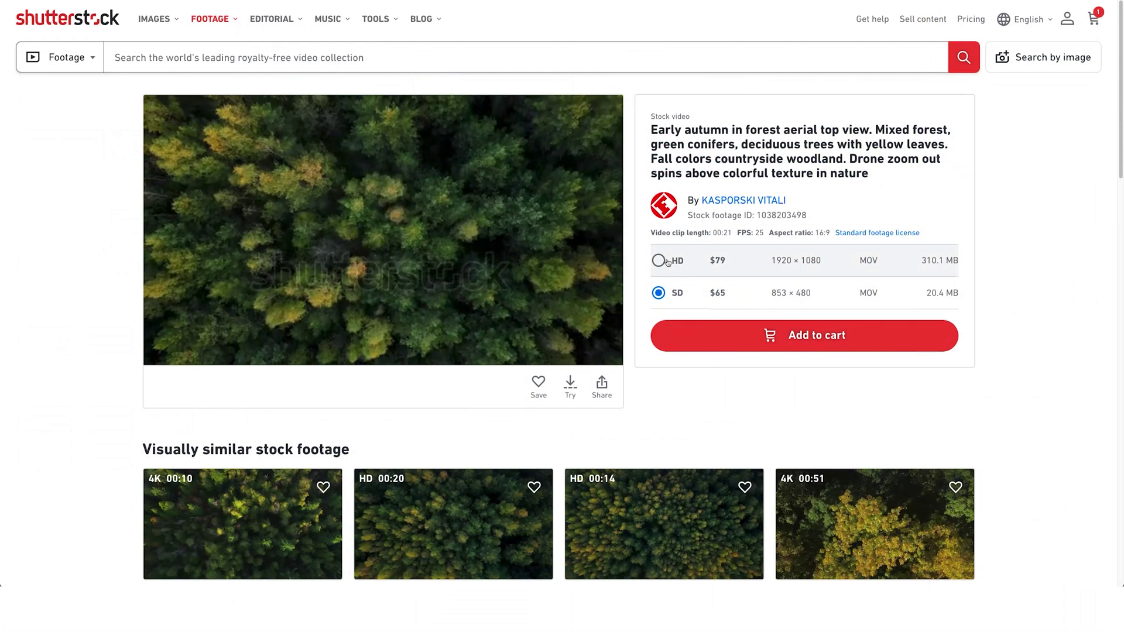
left_click(659, 260)
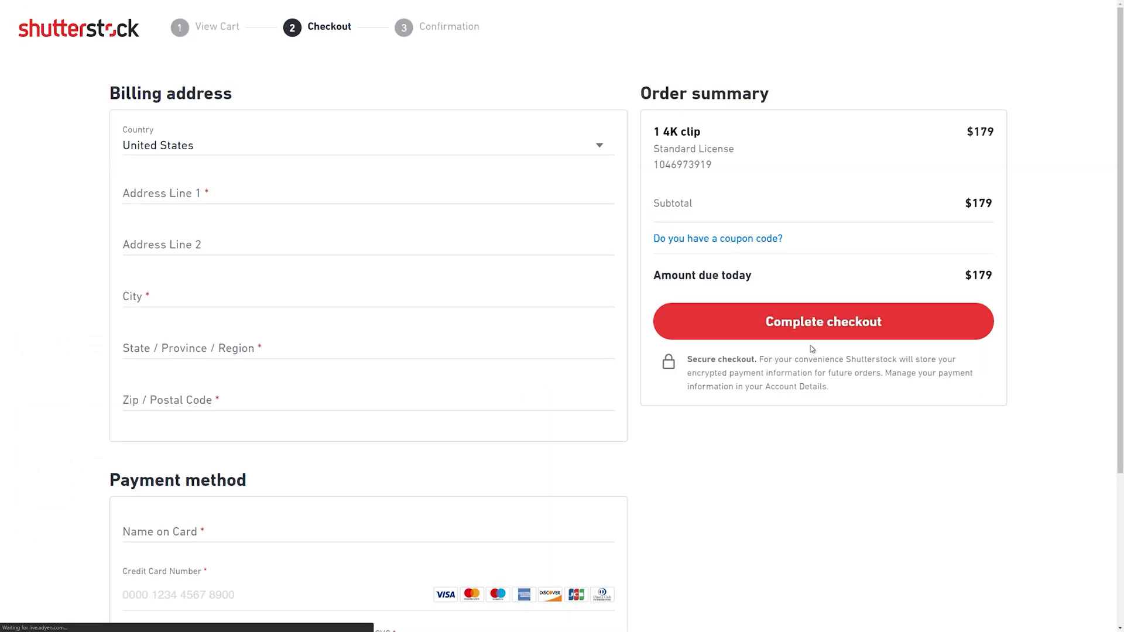
left_click(758, 239)
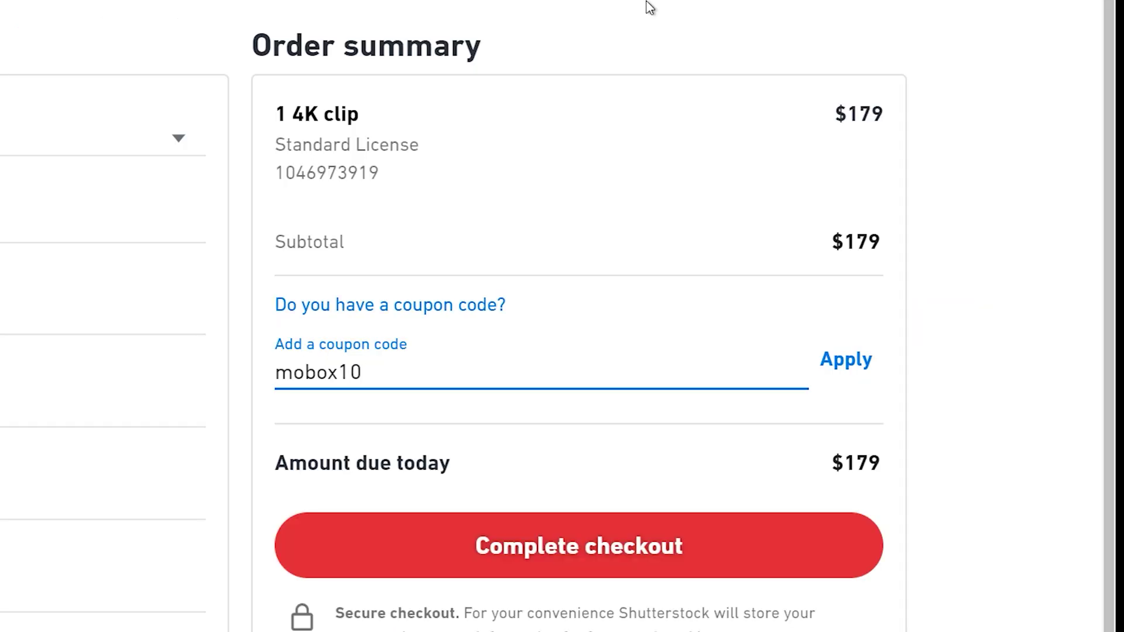
left_click(847, 359)
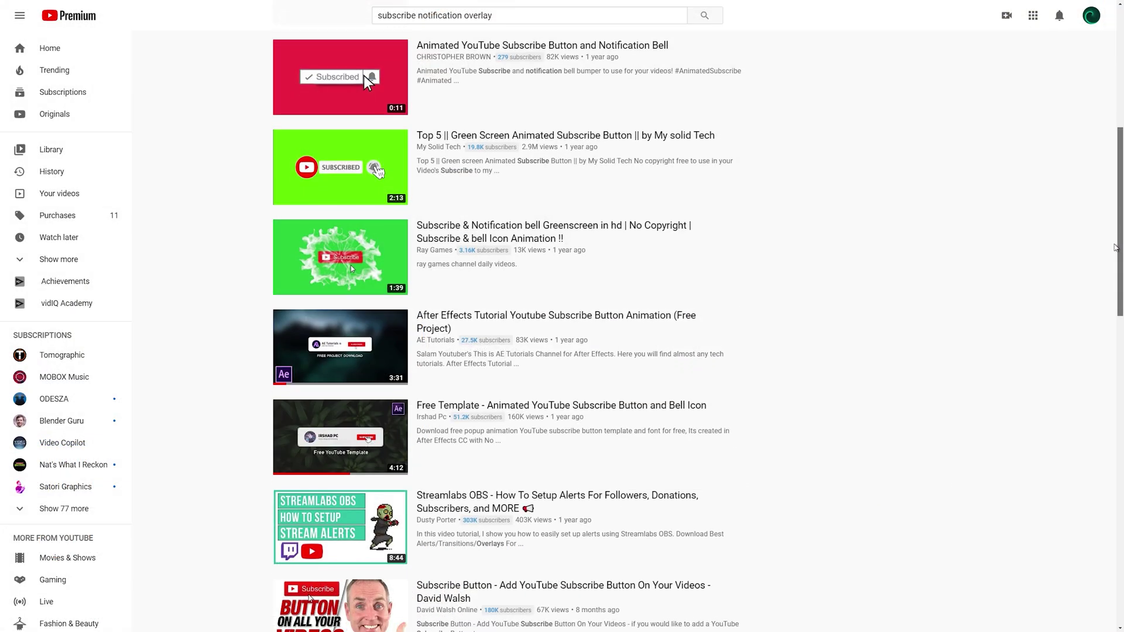
Browse the YouTube results for subscribe notification overlays
scroll(1118, 278, "down", 3)
scroll(1119, 278, "down", 2)
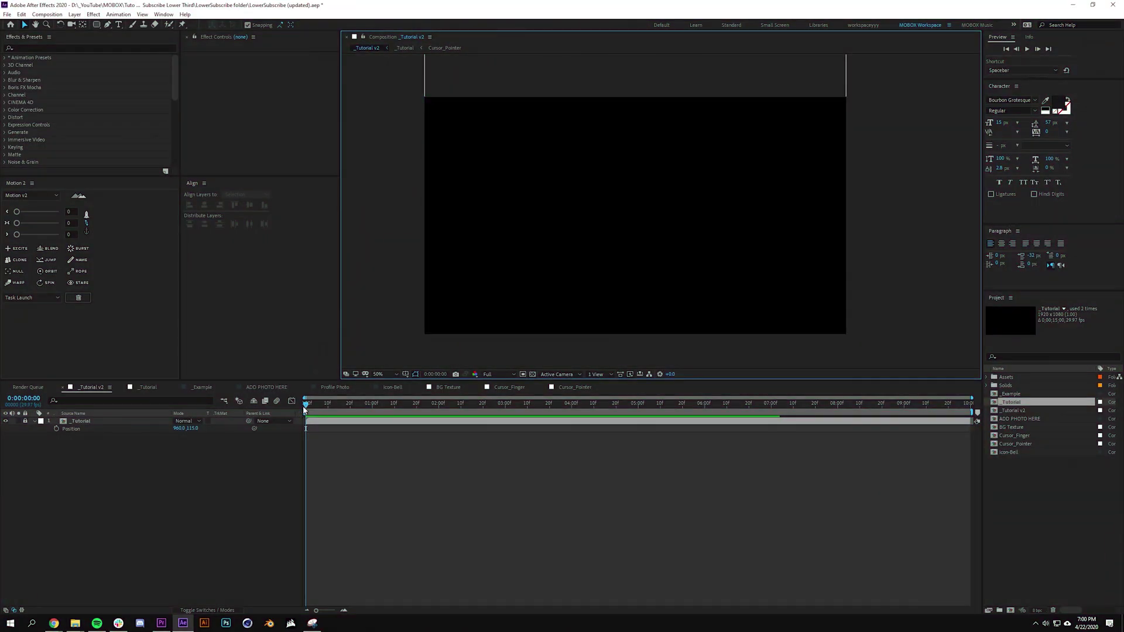
Switch to After Effects and examine the finished subscribe lower-third animation at 100% zoom, scrubbing to 0:00:03:17
left_click_drag(305, 408, 515, 420)
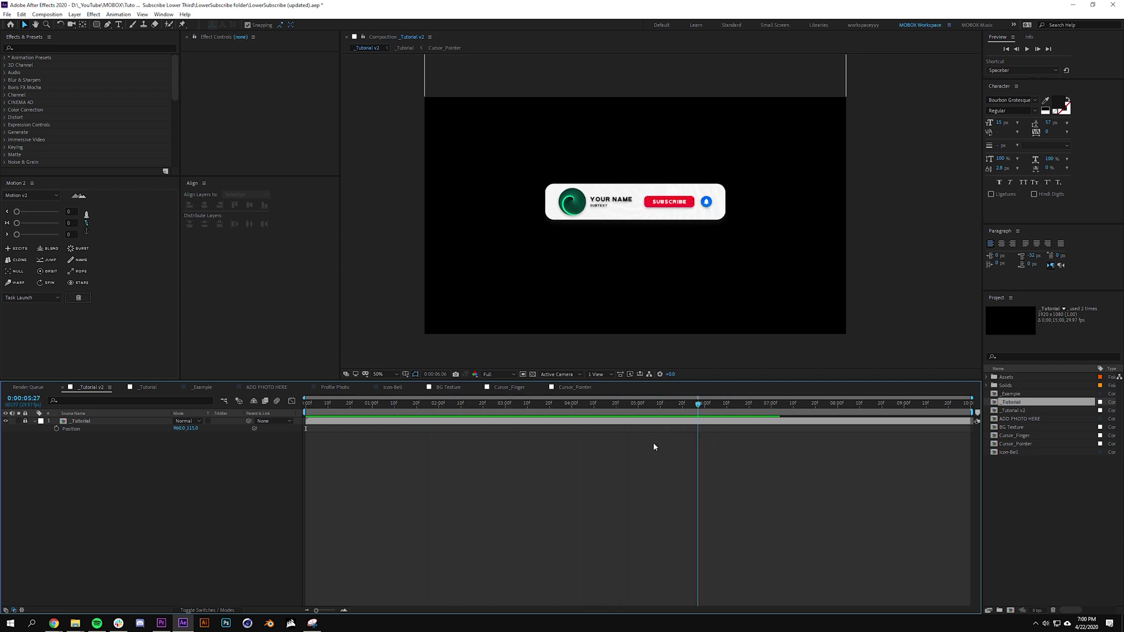
key("slash")
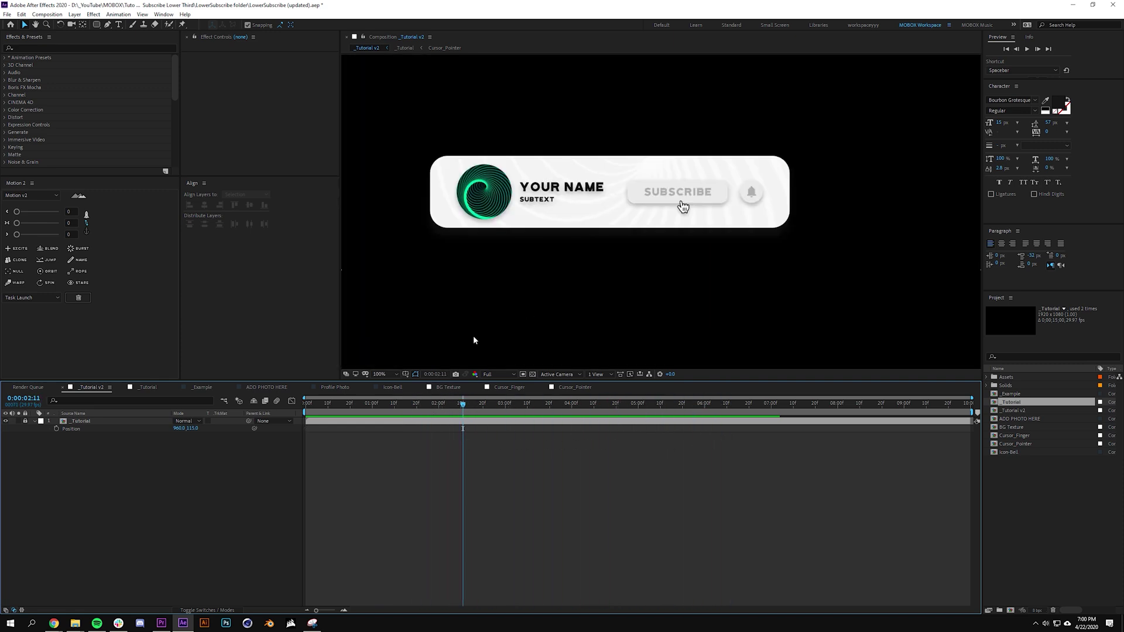
mouse_move(462, 407)
left_mouse_down()
mouse_move(321, 399)
mouse_move(543, 400)
left_mouse_up()
Draw a white rounded square about 160 by 160 px beneath the reference bar and bring both into view
left_click_drag(97, 25, 132, 34)
left_click_drag(573, 258, 644, 330)
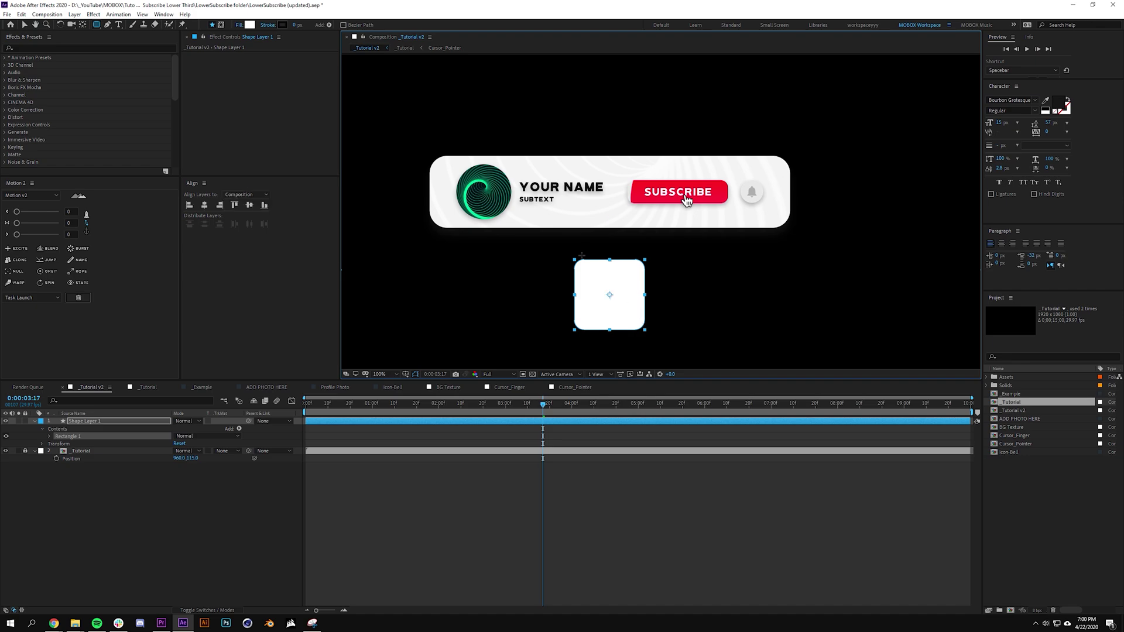
key("v")
left_click_drag(665, 286, 681, 240)
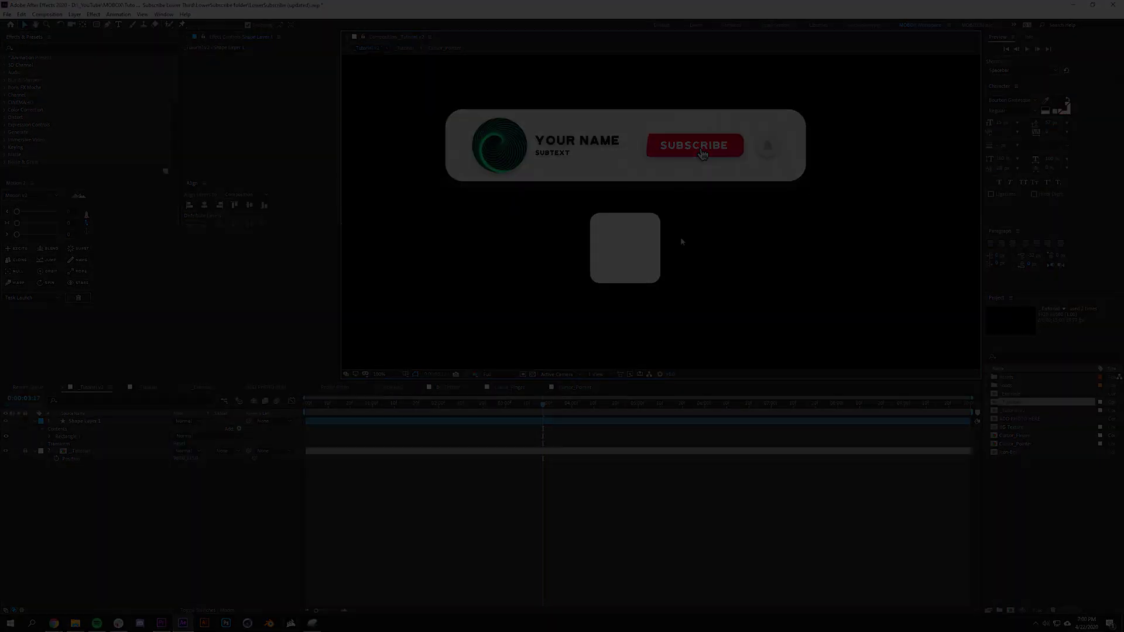
Set the square's roundness to 85 to form a circle and keyframe its Size and Roundness at 0:00:01:00
left_click(146, 305)
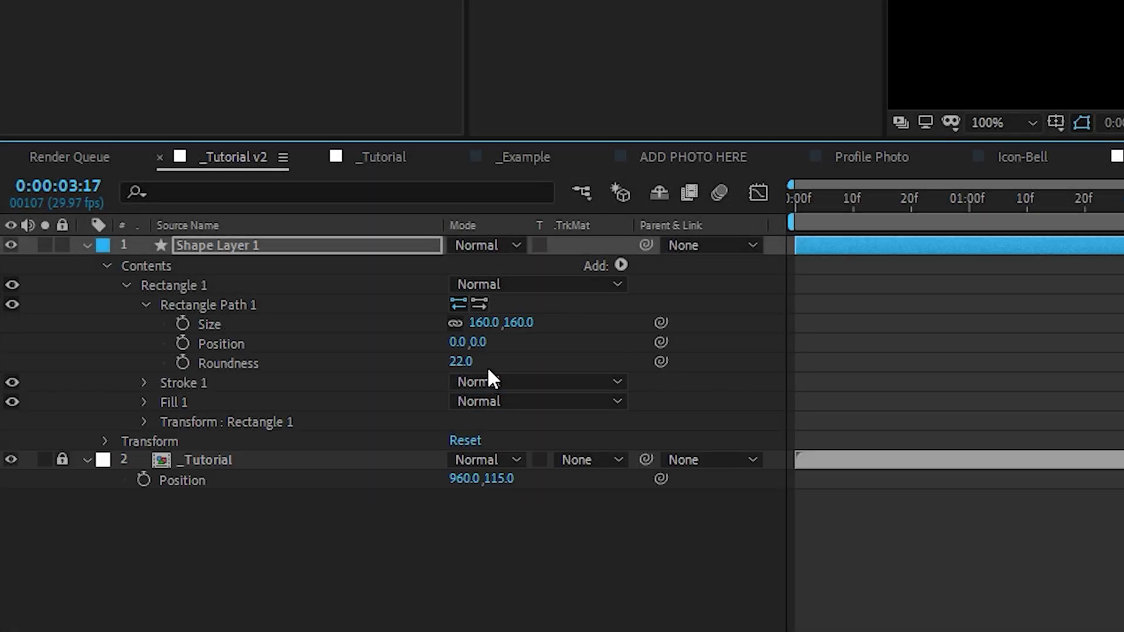
left_click_drag(469, 361, 572, 363)
left_click_drag(481, 364, 537, 363)
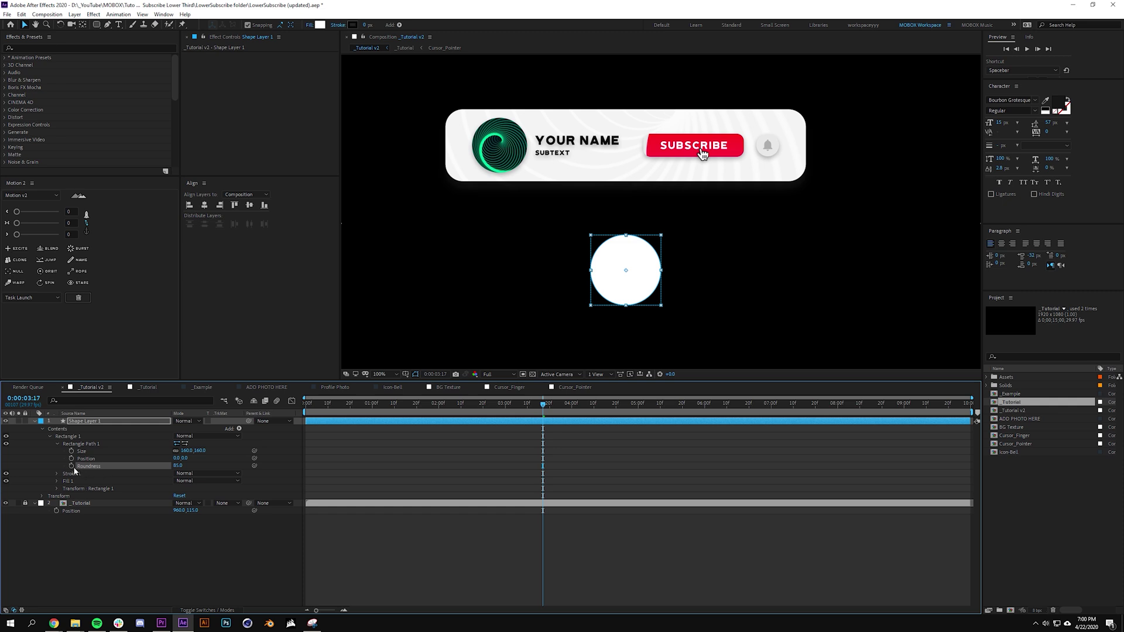
left_click(373, 410)
left_click_drag(538, 440, 551, 482)
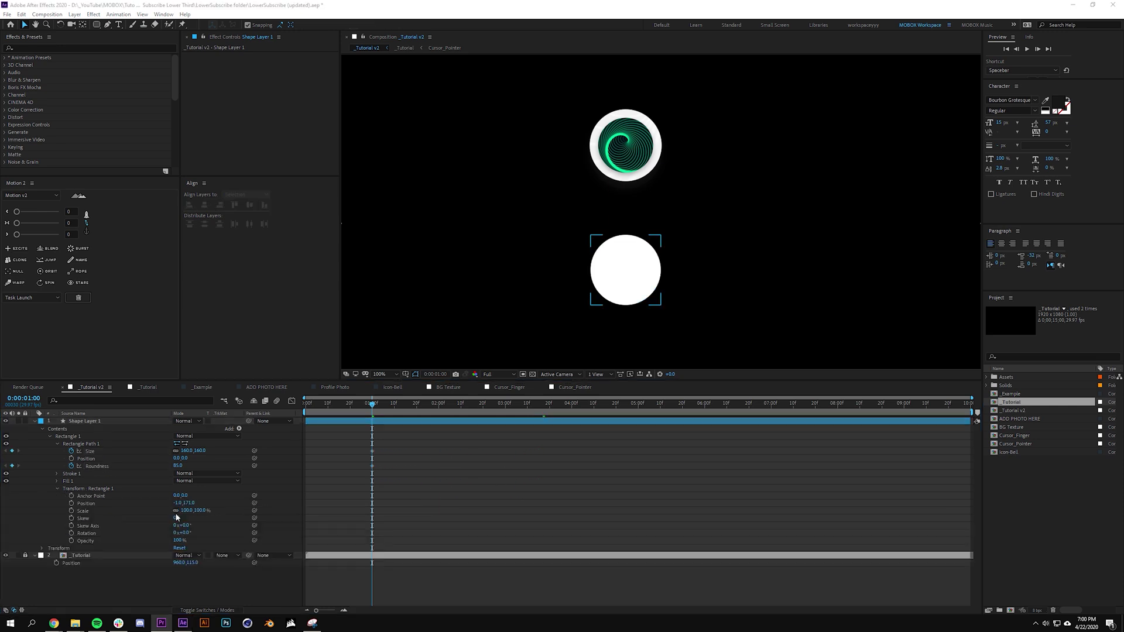
left_click_drag(185, 510, 257, 524)
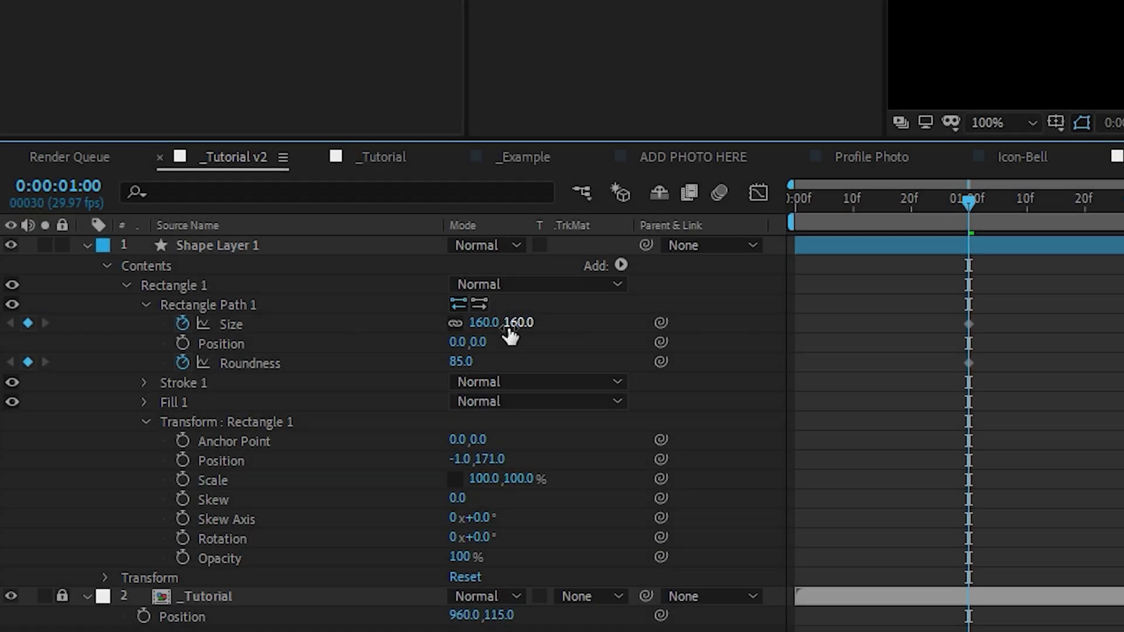
left_click_drag(186, 450, 207, 449)
left_click_drag(939, 345, 579, 353)
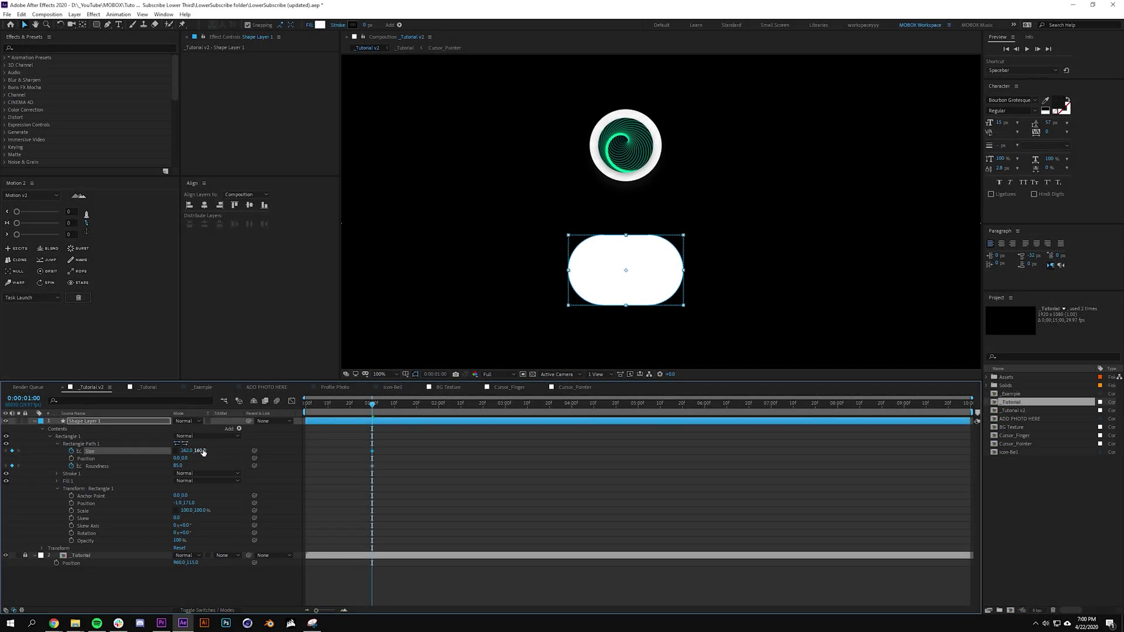
left_click_drag(204, 452, 270, 452)
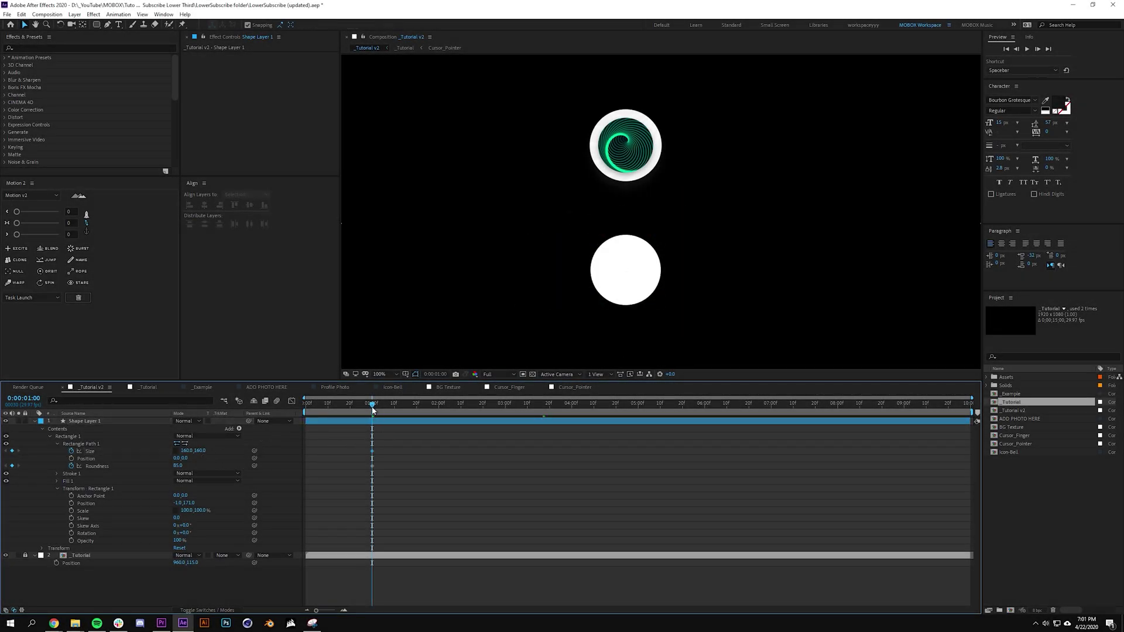
At 0:00:02:15, stretch the rectangle path to about 846 by 160 px and reduce its corner roundness
left_click_drag(375, 410, 472, 423)
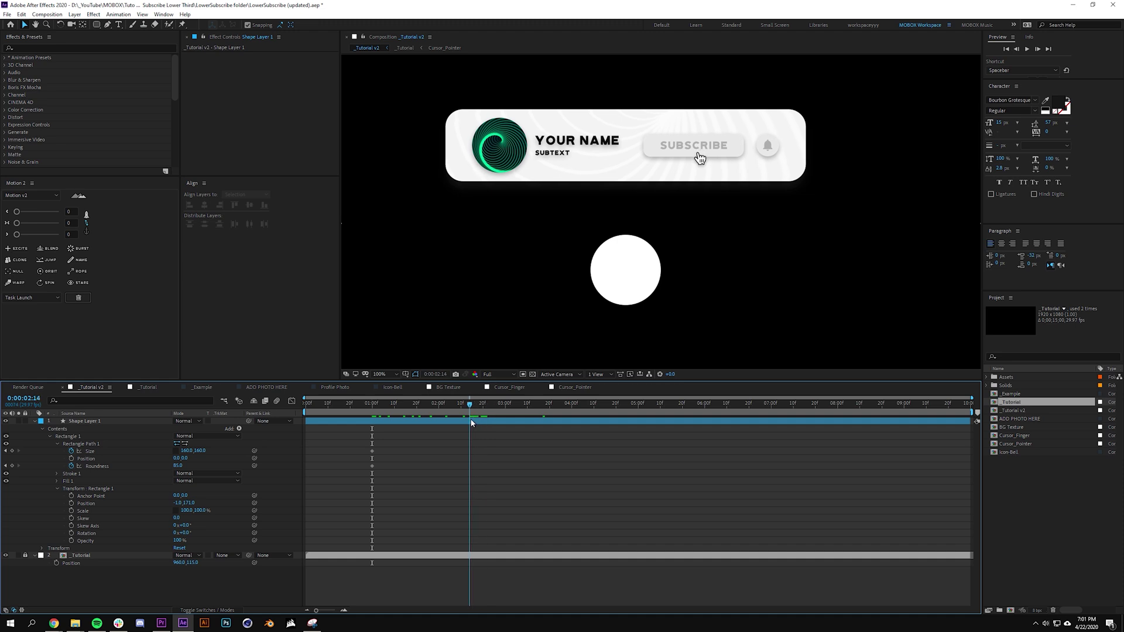
left_click_drag(186, 455, 478, 444)
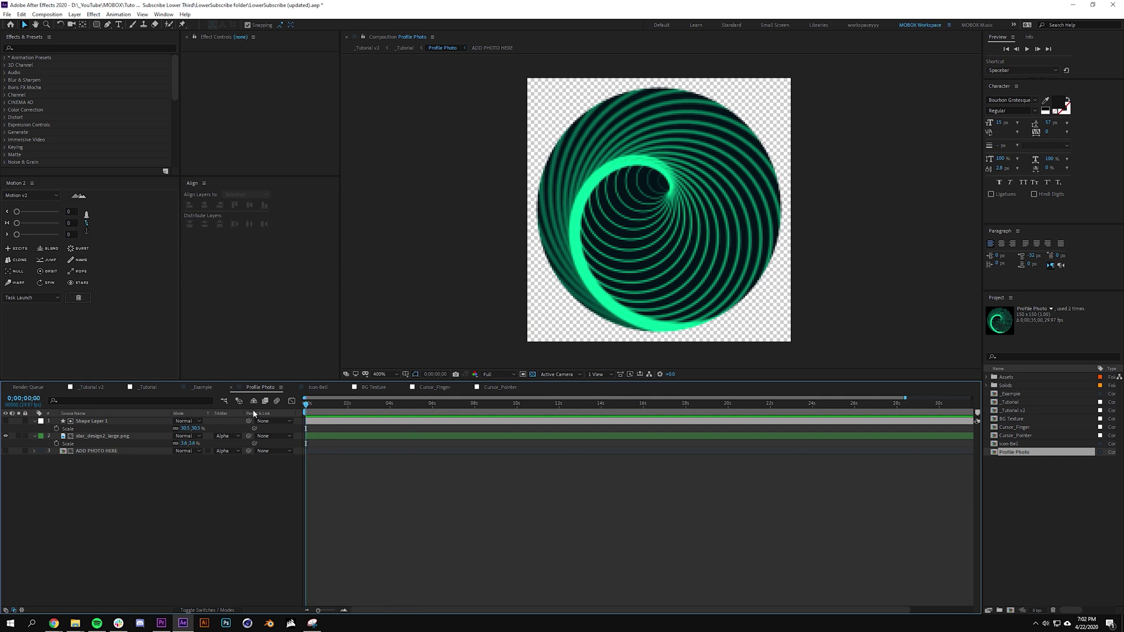
Add the Profile Photo composition to _Tutorial v2 from the first frame, centred on the white circle
key("Home")
left_click(88, 388)
left_click_drag(1023, 456, 634, 273)
left_click(629, 321)
left_click(660, 473)
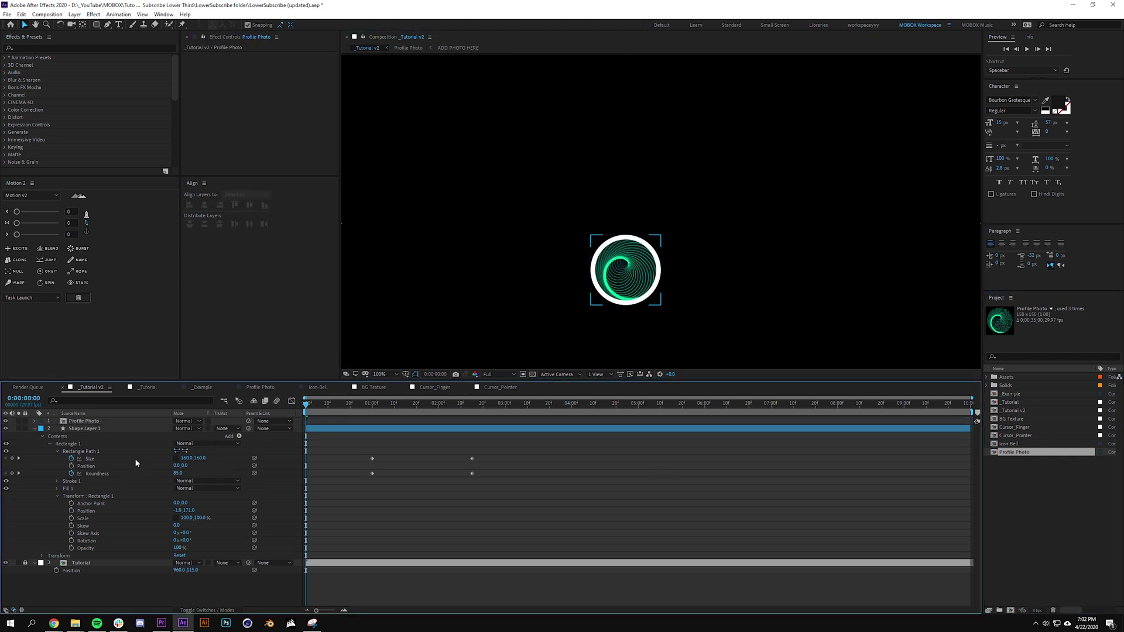
Collapse the white shape layer and rename it Background Layer
left_click(34, 428)
left_click(85, 428)
key("Return")
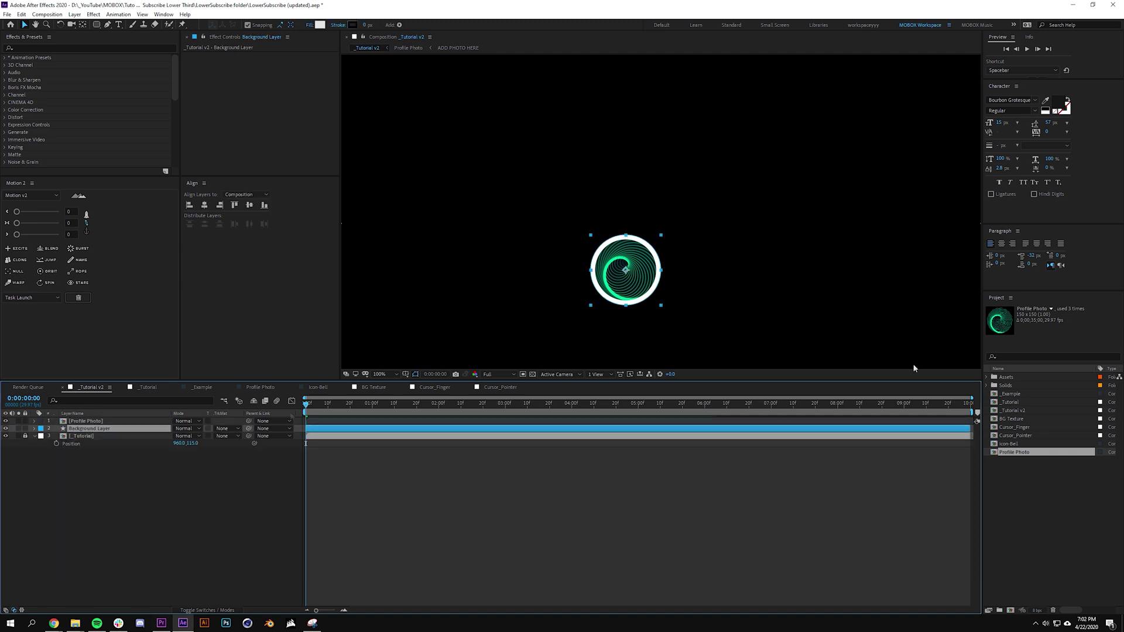
left_click(241, 528)
Keyframe the Scale of the Profile Photo and Background Layer at 0% on the first frame
left_click(107, 428)
left_click(111, 423, "shift")
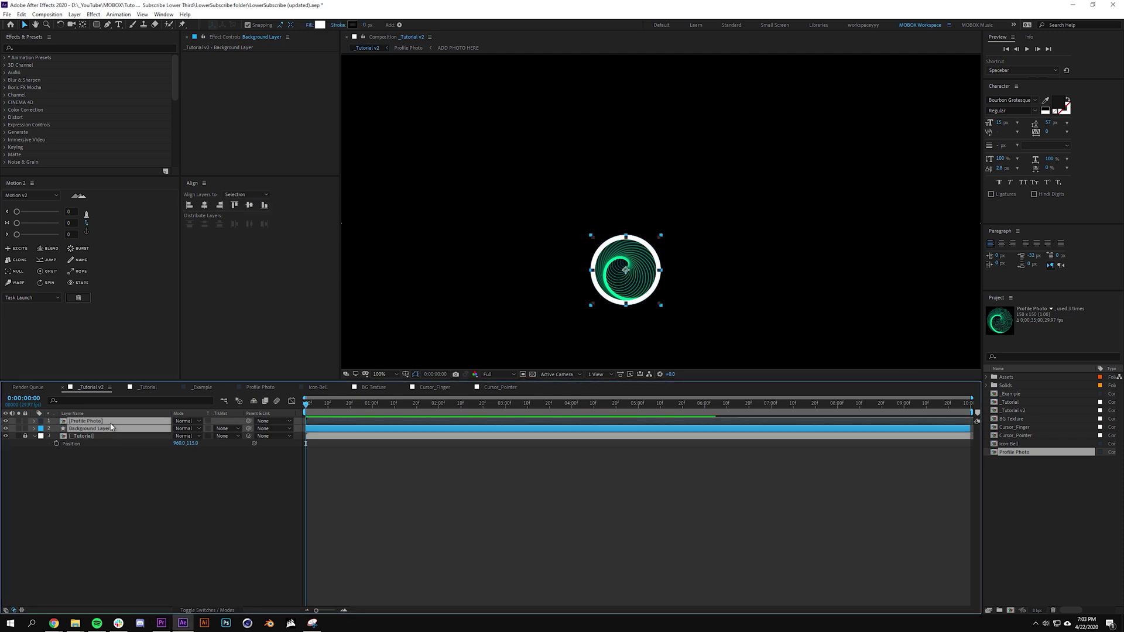
key("s")
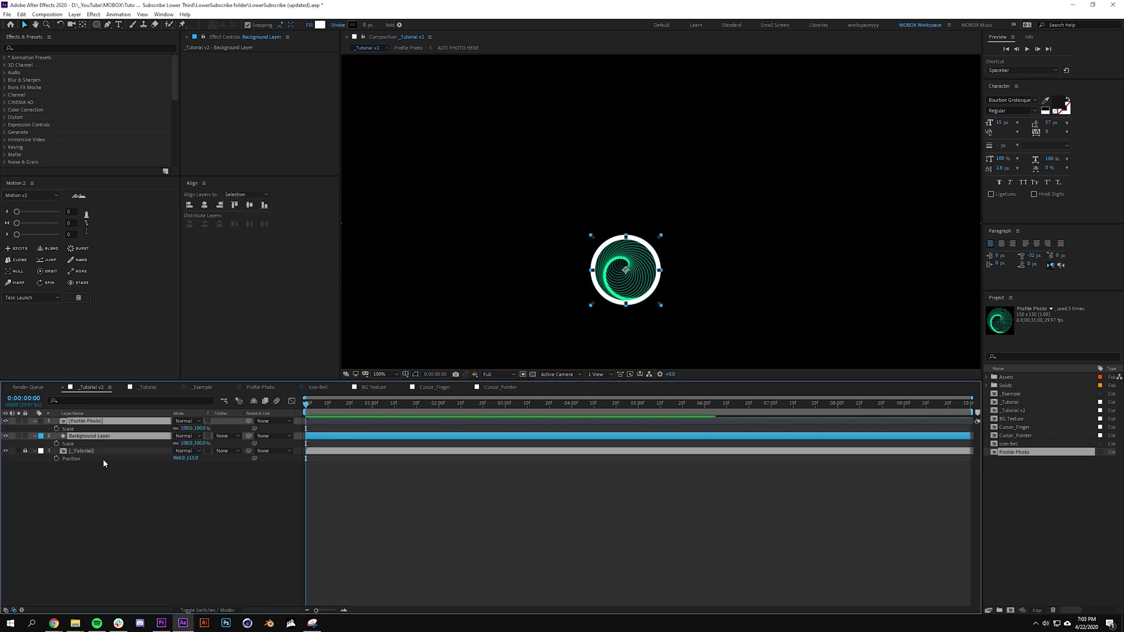
left_click(56, 444)
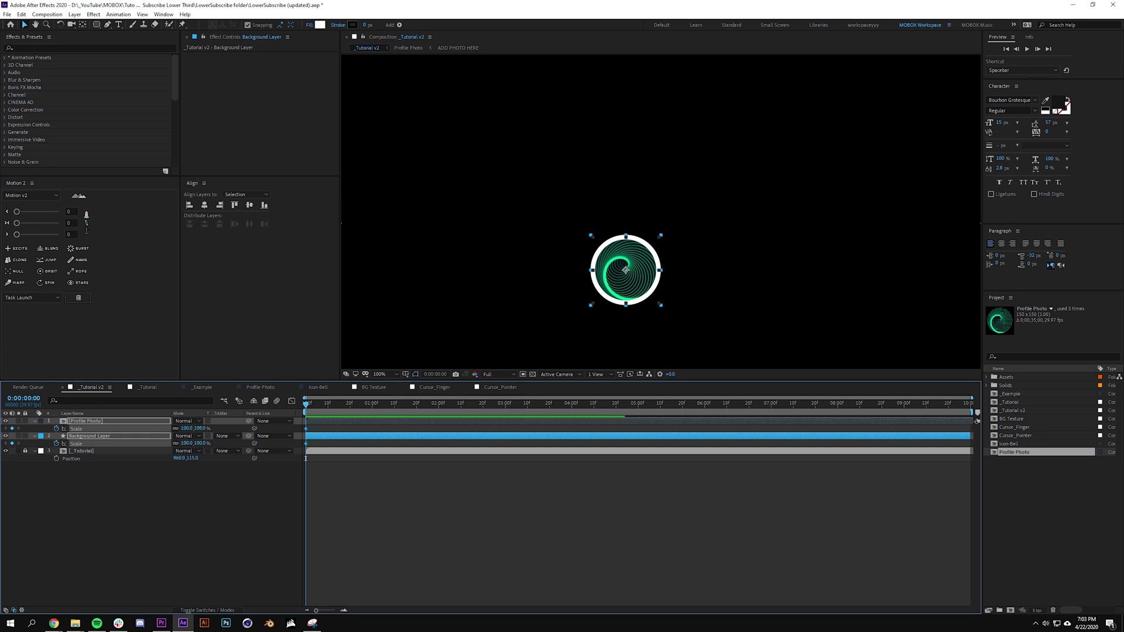
type("0")
key("Return")
Set the Scale of both layers to 100% at 0:00:01:00 and preview the pop-in animation
left_click_drag(428, 408, 373, 412)
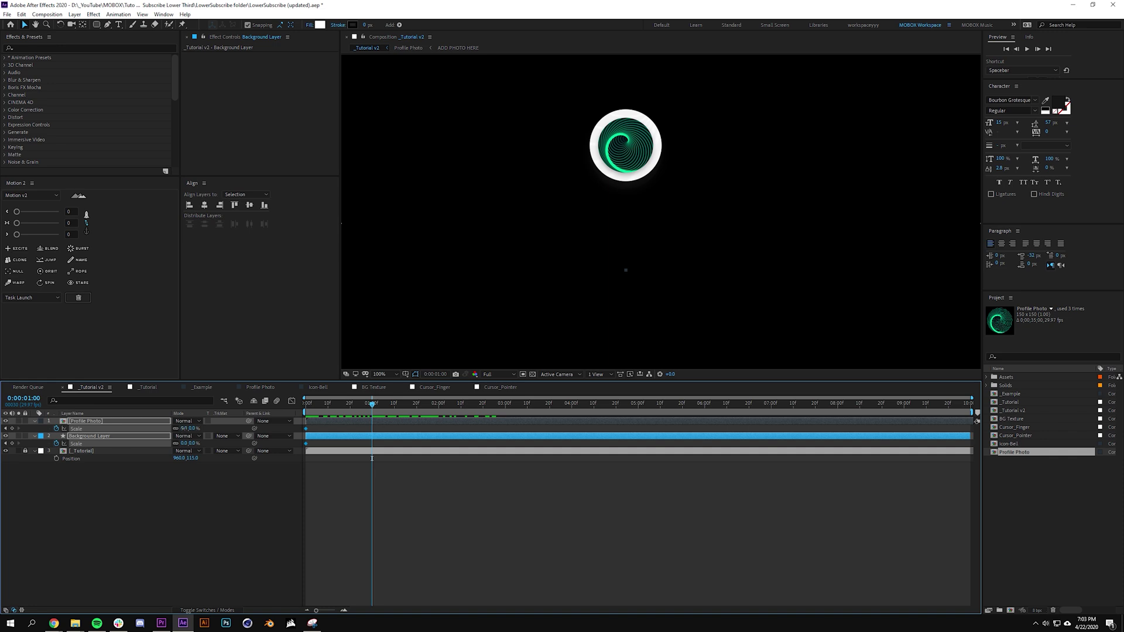
type("100")
key("Return")
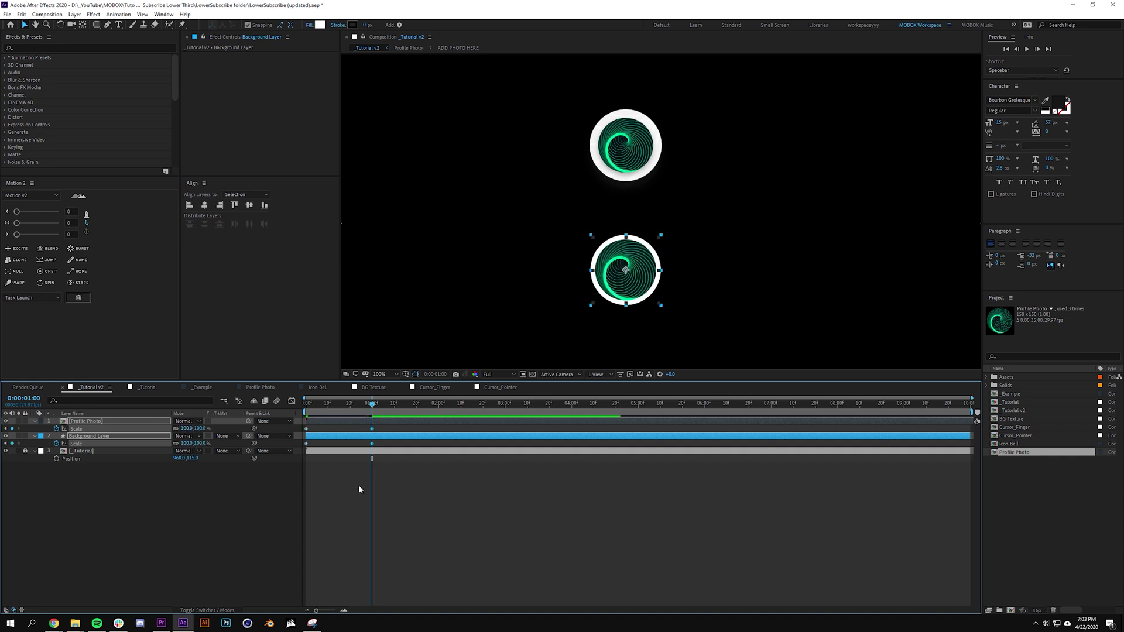
left_click(359, 489)
key("space")
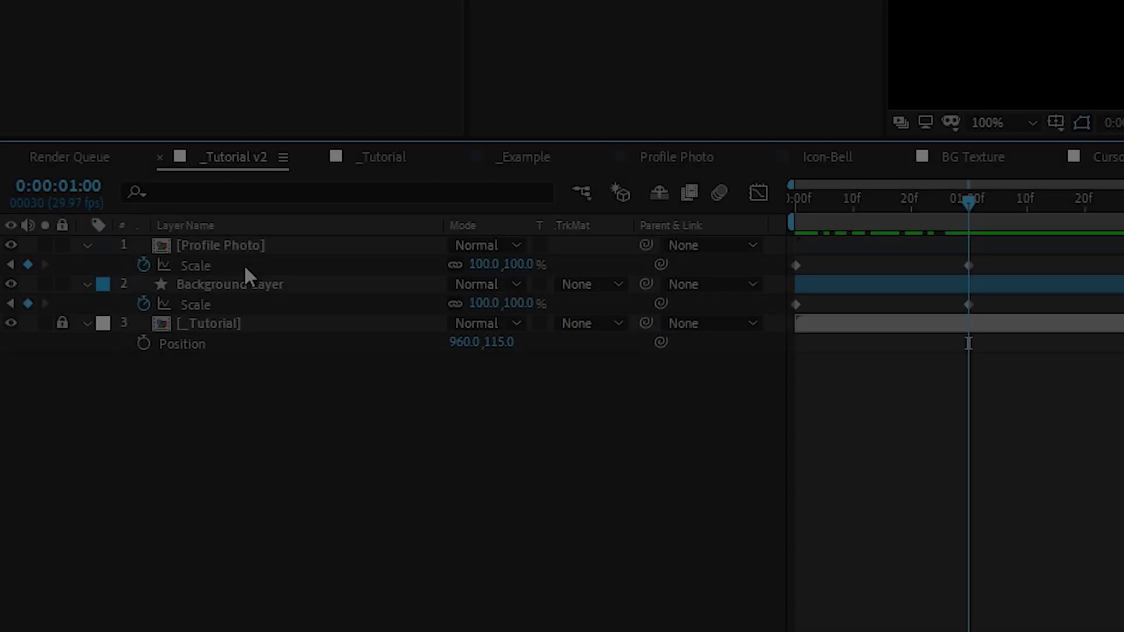
Keyframe the Profile Photo's Position at 0:00:01:00 and move it horizontally to the white bar's left end at 0:00:02:15
left_click(101, 421)
key("p")
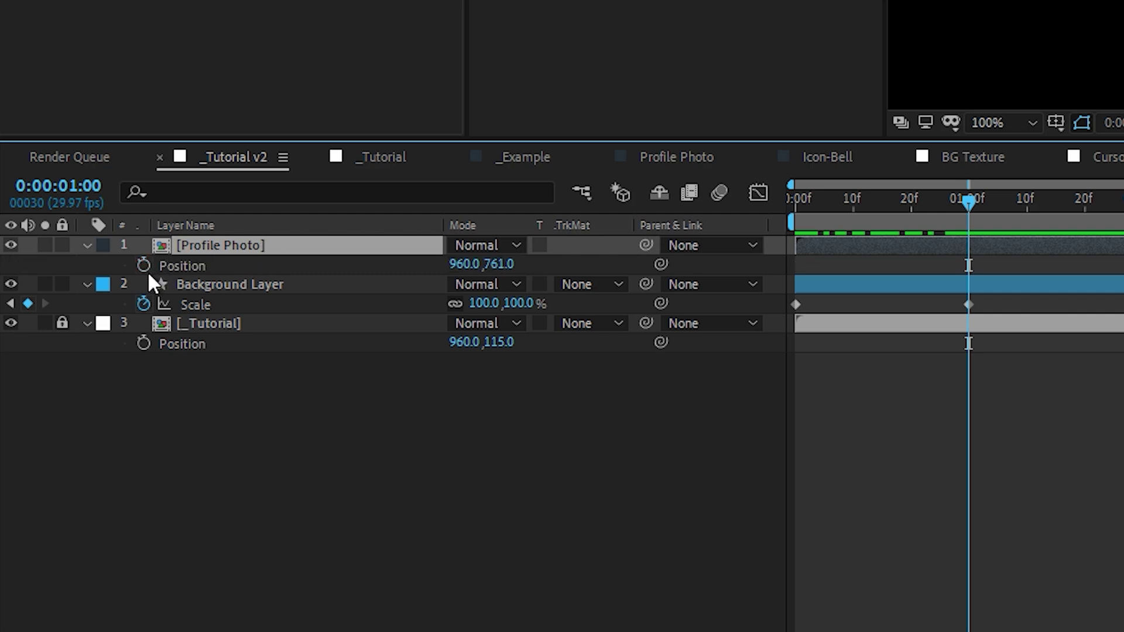
left_click(144, 265)
left_click_drag(258, 393, 264, 221)
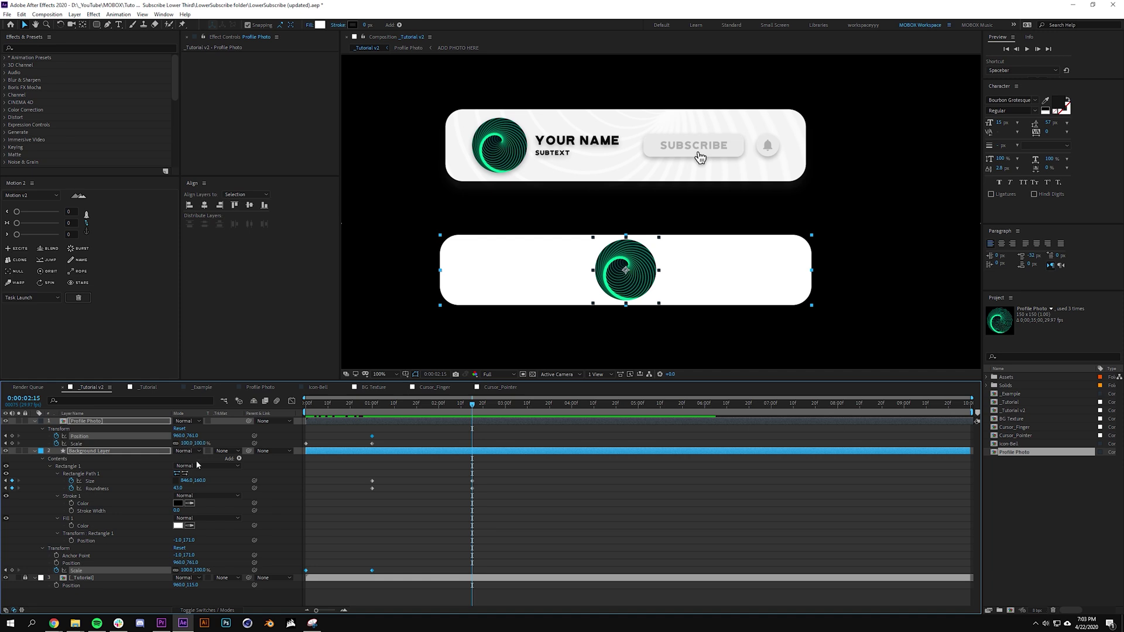
left_click(529, 484)
left_click(622, 271)
left_click_drag(622, 271, 490, 291)
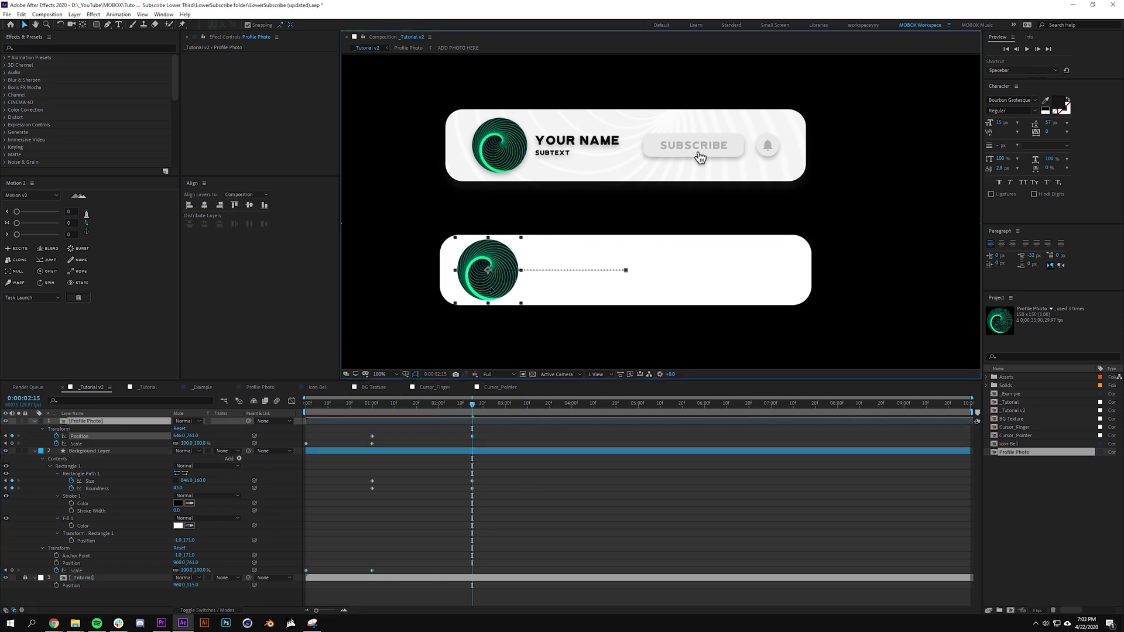
left_click(481, 424)
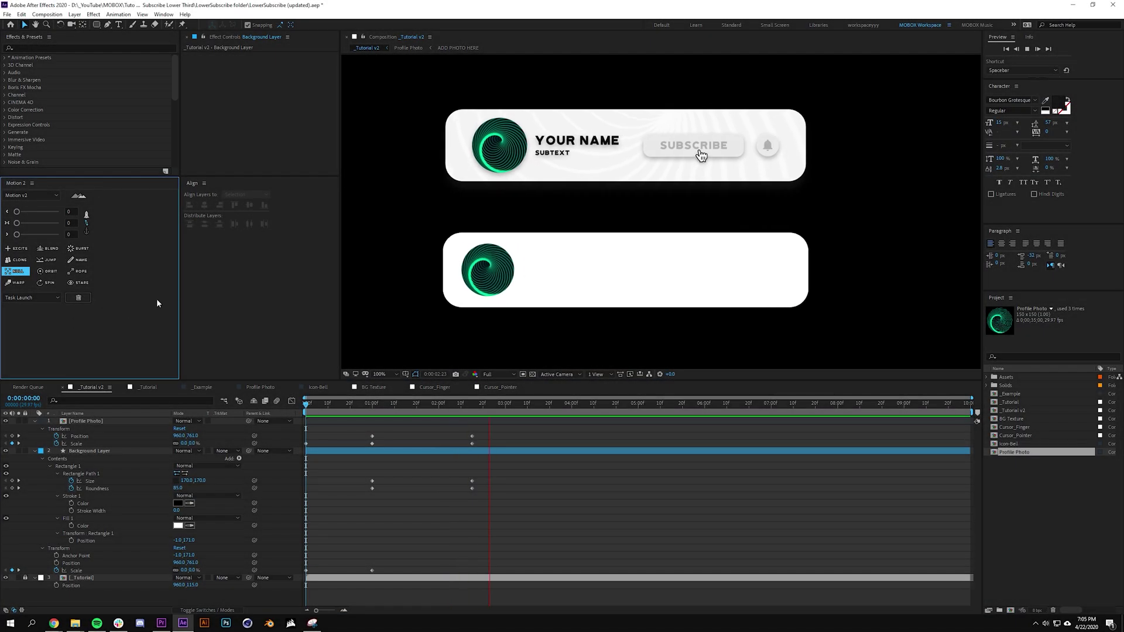
Ease all keyframes of the Profile Photo and Background Layer with a Motion 2 easing value of 41, and play the animation
left_click_drag(180, 282, 121, 281)
left_click(485, 429)
left_click_drag(115, 590, 66, 420)
key("u")
key("u")
left_click_drag(488, 469, 287, 418)
left_click(35, 224)
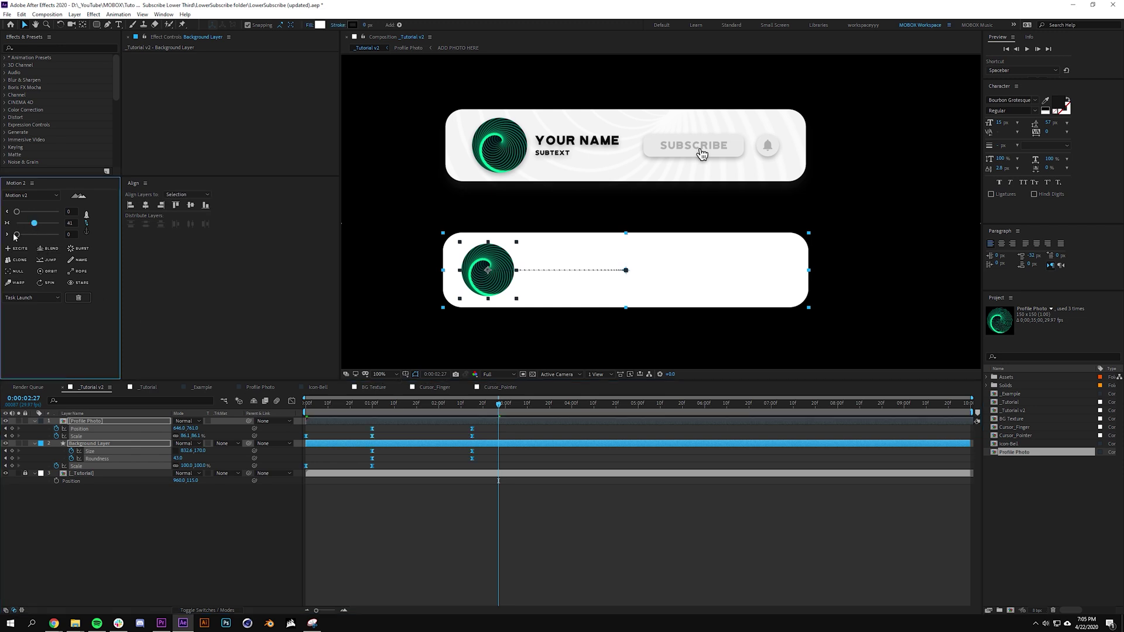
left_click(387, 524)
key("Home")
key("space")
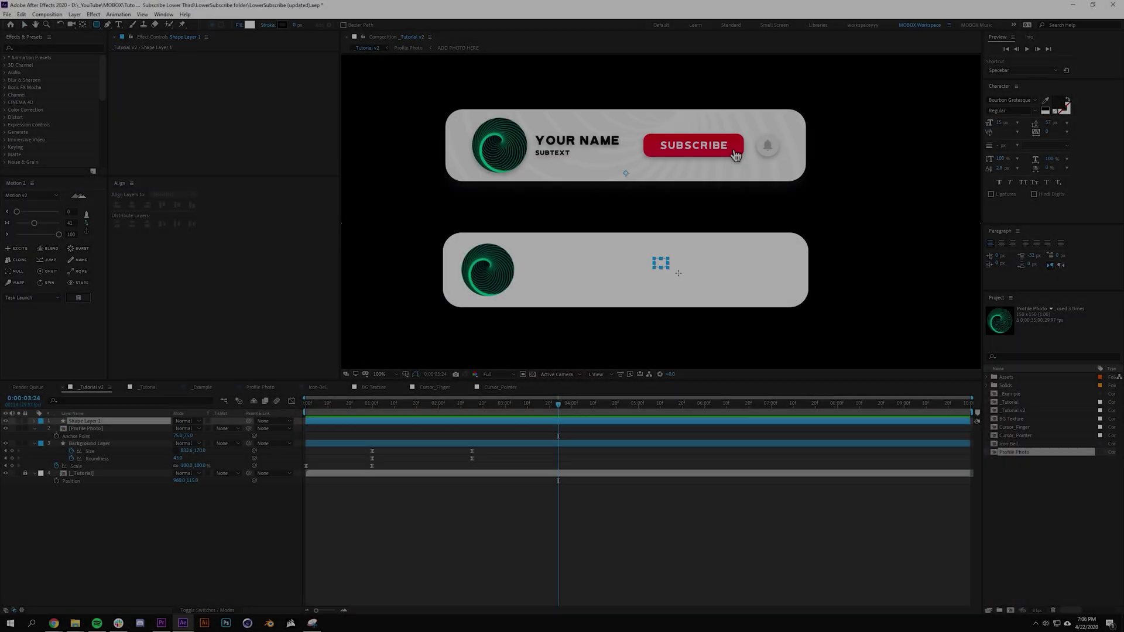
Draw a rounded rectangle on the right part of the white bar and fill it with light grey
left_click_drag(654, 258, 749, 285)
left_click(320, 24)
left_click_drag(86, 47, 11, 35)
left_click(203, 23)
left_click(647, 460)
Resize the grey rectangle to about 228 by 52.5 px and reduce its roundness, matching the red Subscribe button
left_click(84, 421)
left_click(49, 436)
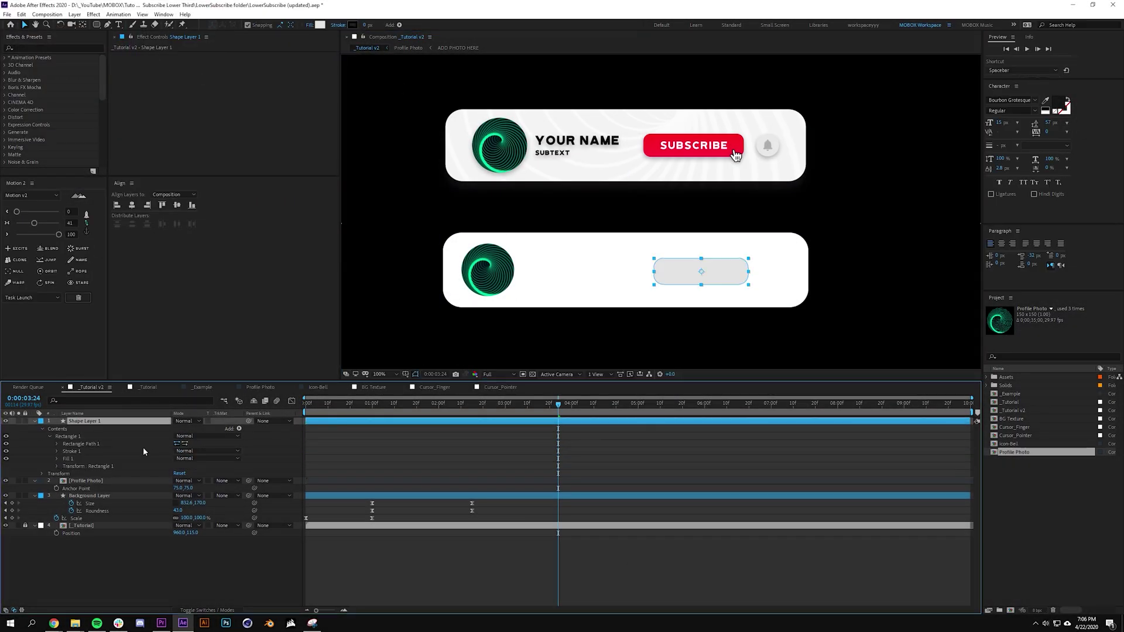
left_click(57, 444)
left_click_drag(180, 466, 207, 449)
left_click_drag(704, 275, 697, 149)
left_click_drag(189, 450, 168, 453)
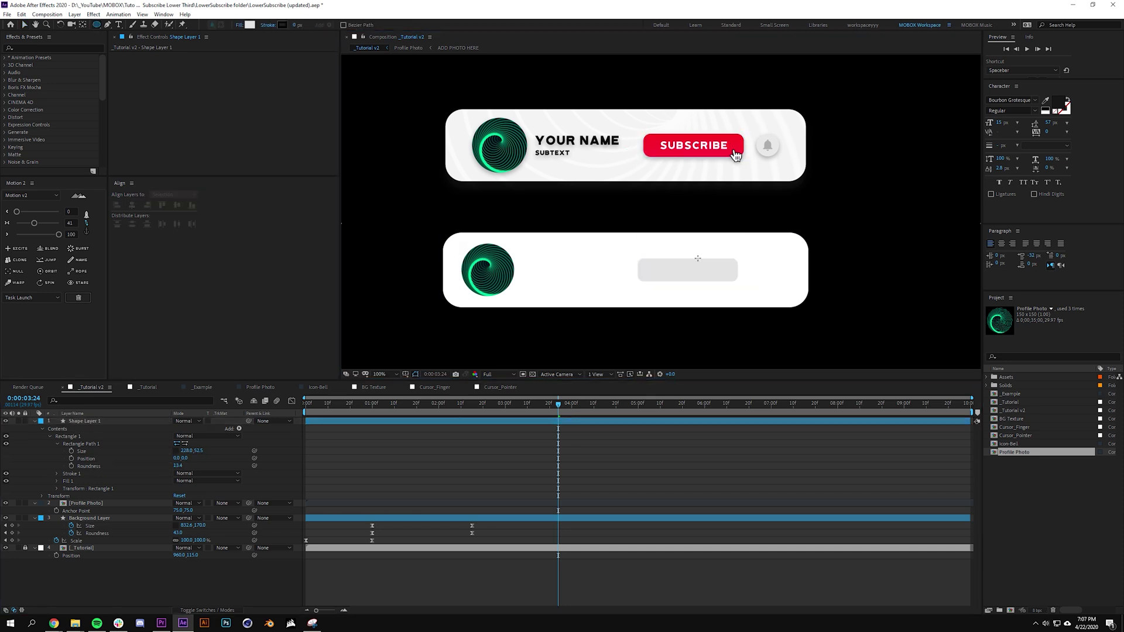
Draw a light grey circle as tall as the button and place it beside the grey rectangle for the bell
left_click_drag(697, 258, 723, 273)
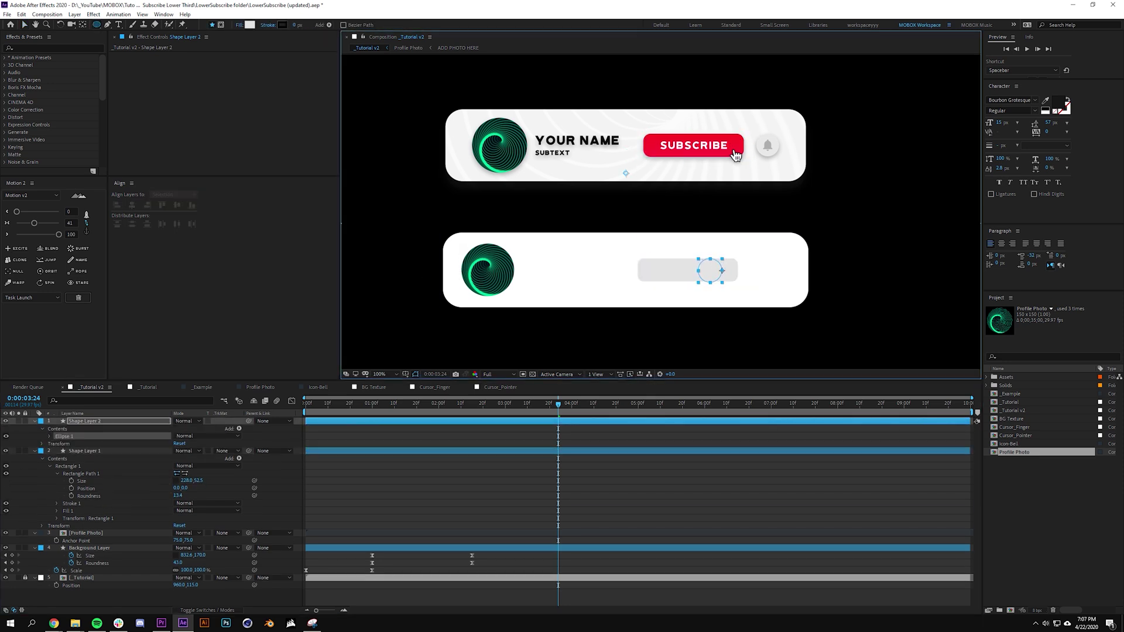
key("v")
left_click_drag(712, 271, 753, 270)
left_click_drag(753, 271, 765, 271)
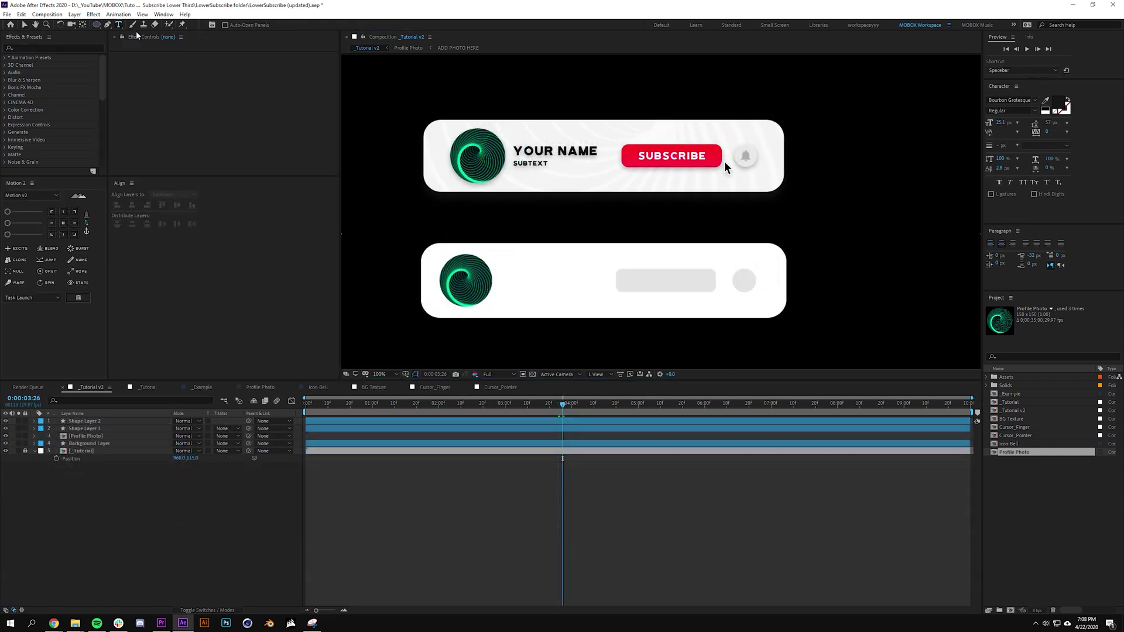
Add the text "subscribe", centre its anchor point and place it in the middle of the grey rectangle
left_click(632, 281)
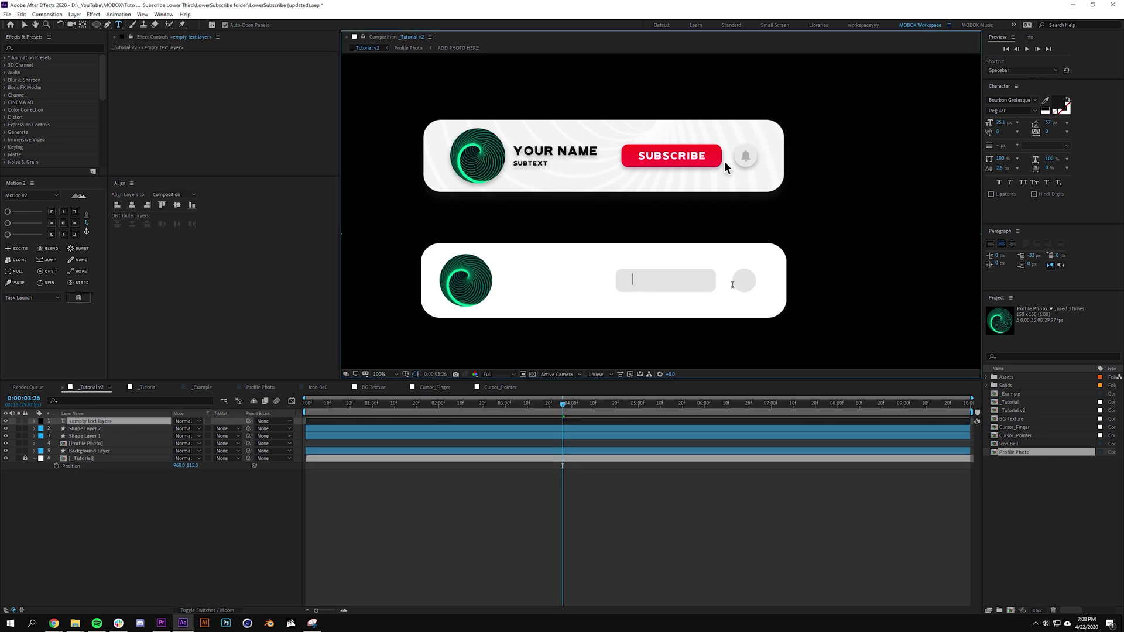
type("subscribe")
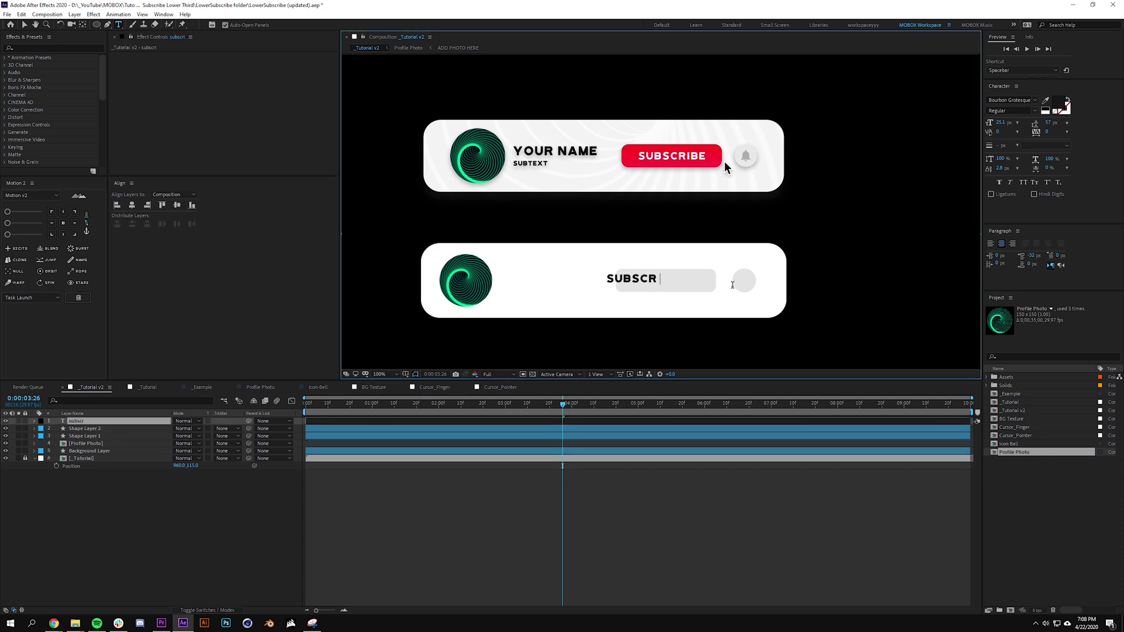
left_click(24, 25)
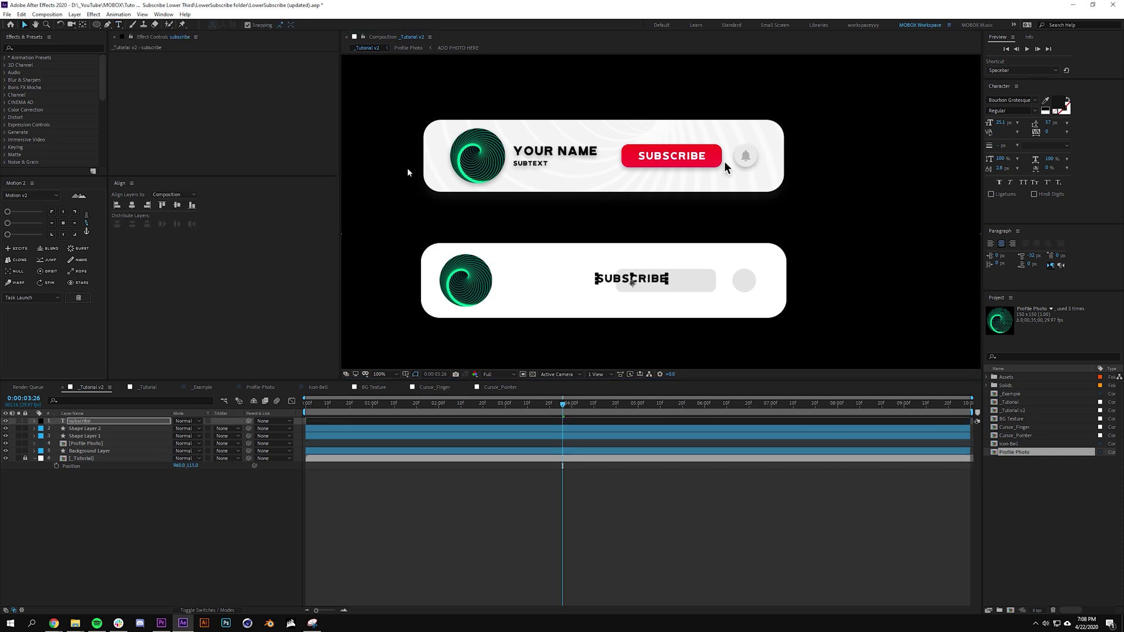
left_click(63, 223)
left_click(630, 278)
left_click_drag(632, 279, 667, 280)
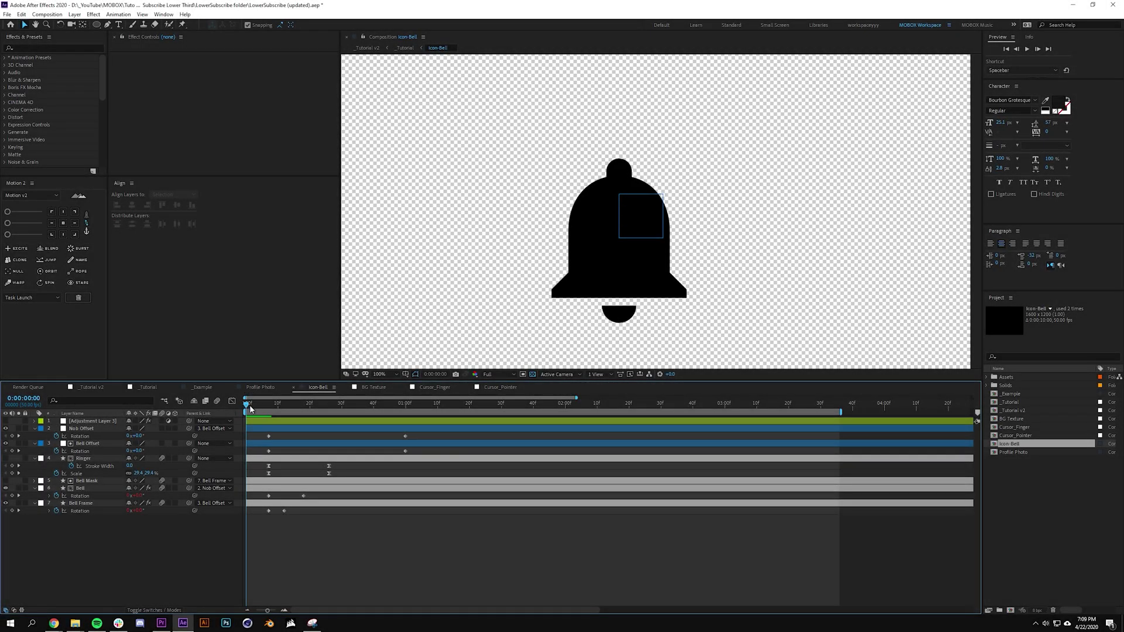
Preview the ringing bell animation in the icon-Bell composition
left_click_drag(259, 408, 427, 405)
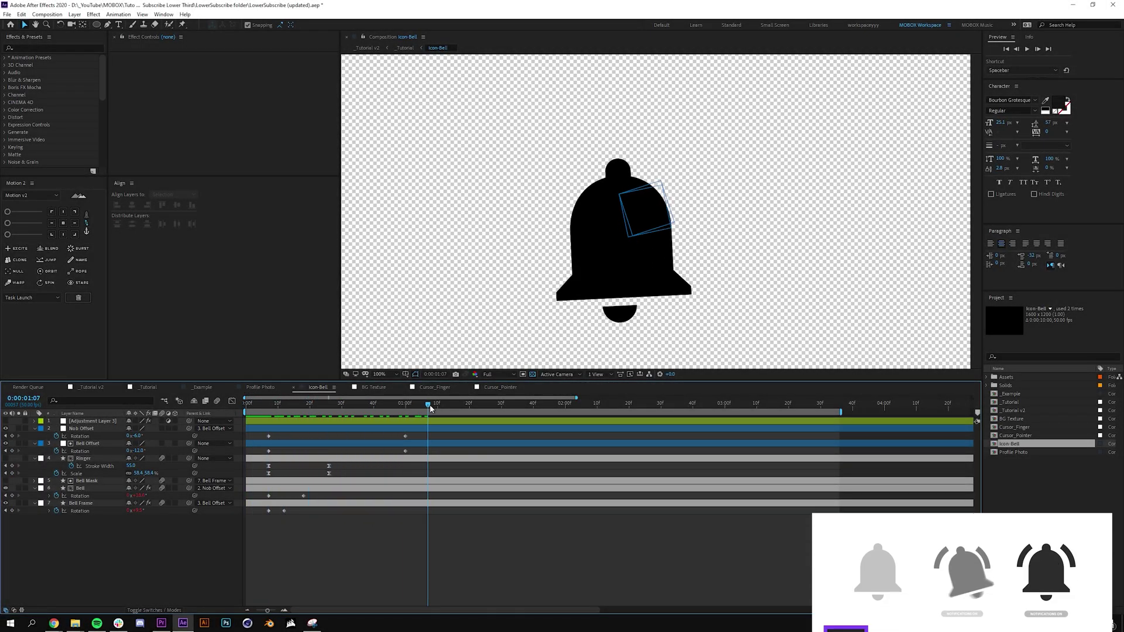
left_click_drag(677, 230, 669, 221)
key("space")
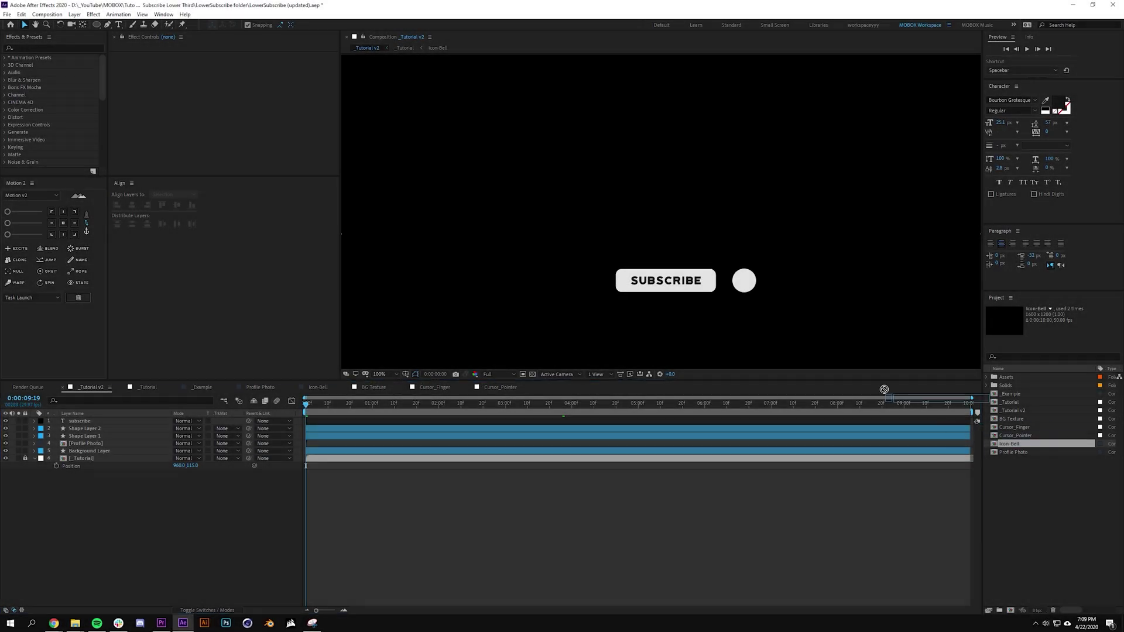
Place the icon-Bell composition in the lower third, scale it to 8.4% and position it on the grey circle
left_click_drag(789, 302, 785, 300)
type("s38")
key("Return")
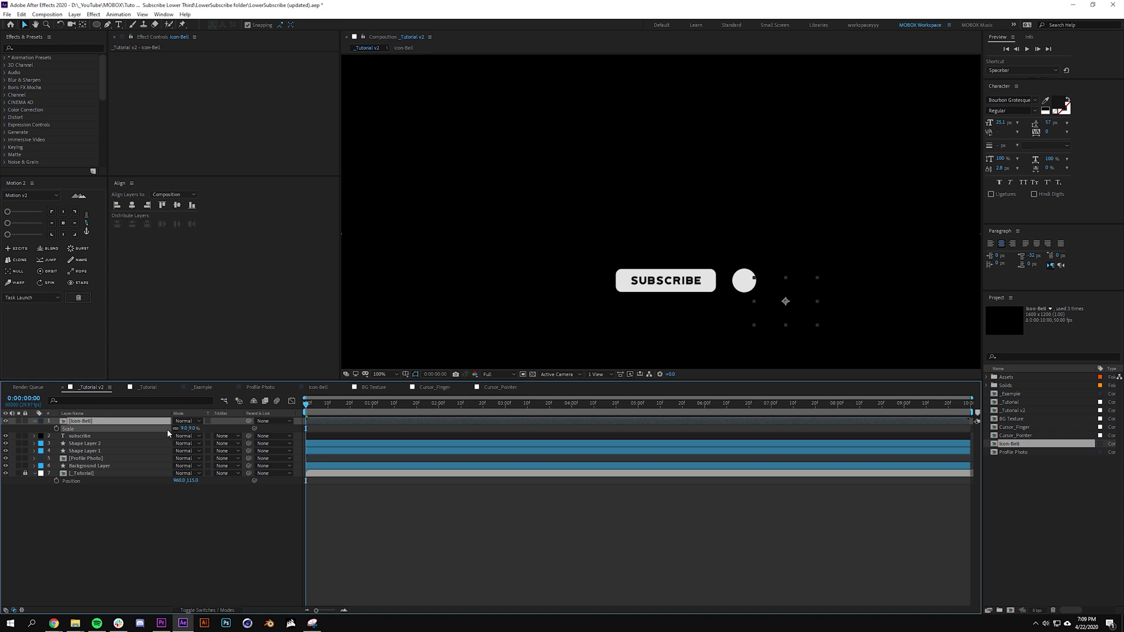
left_click_drag(785, 300, 743, 279)
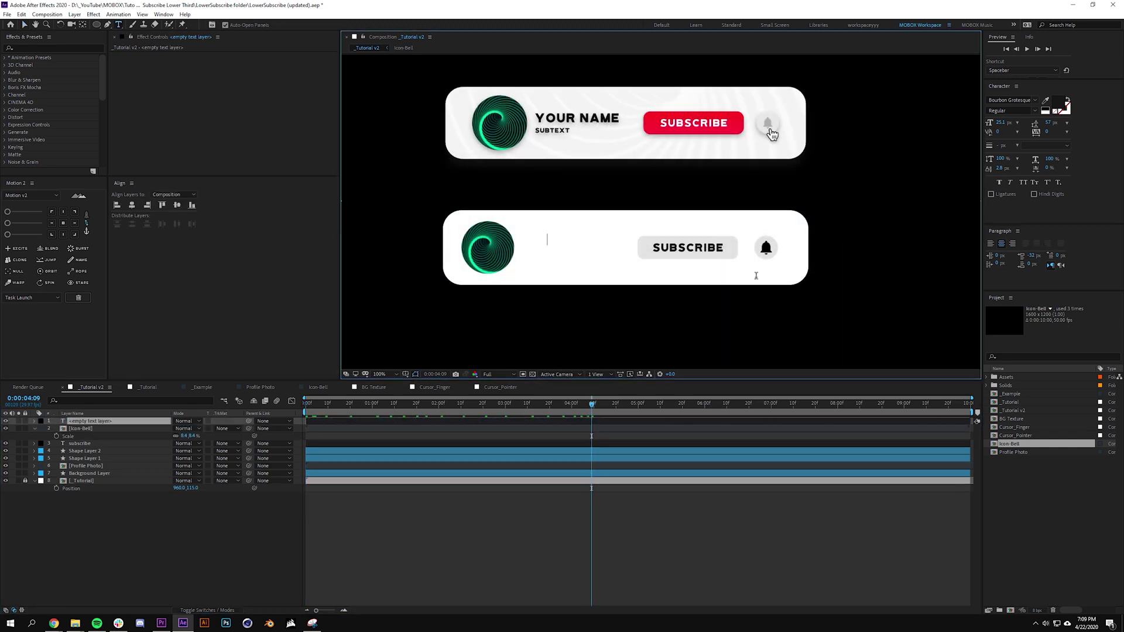
Add left-aligned two-line text "your name" and "subtext" beside the profile photo, reducing the second line to about 12.5 px
type("your name subtext")
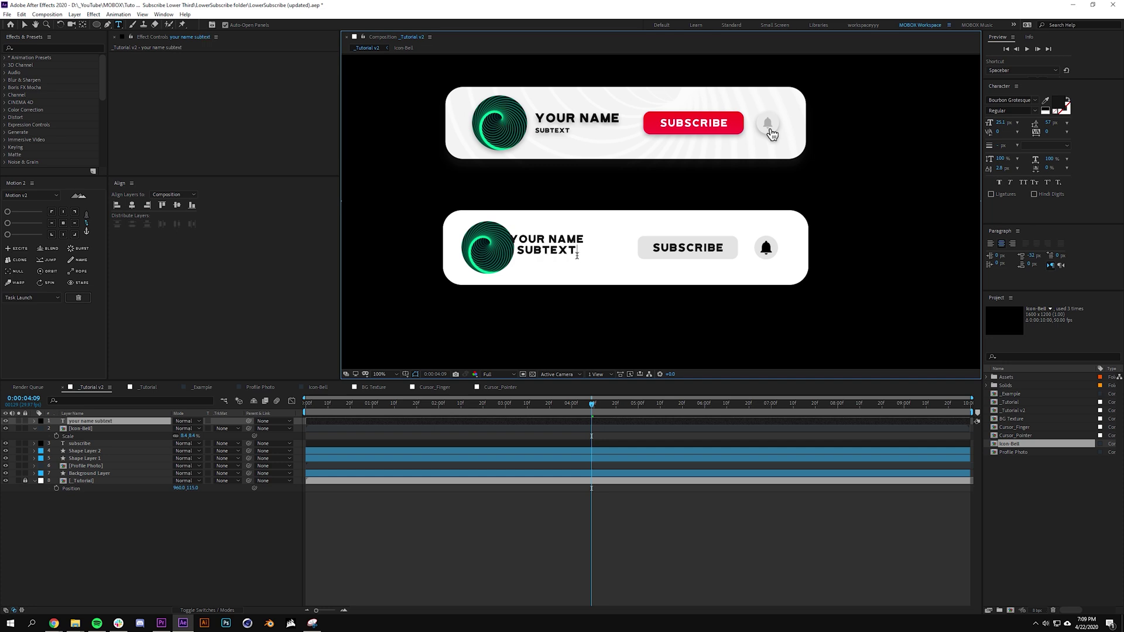
key("ctrl+a")
left_click(990, 244)
key("shift+Down")
left_click(1001, 123)
type("12")
left_click_drag(546, 239, 622, 240)
left_click(560, 250)
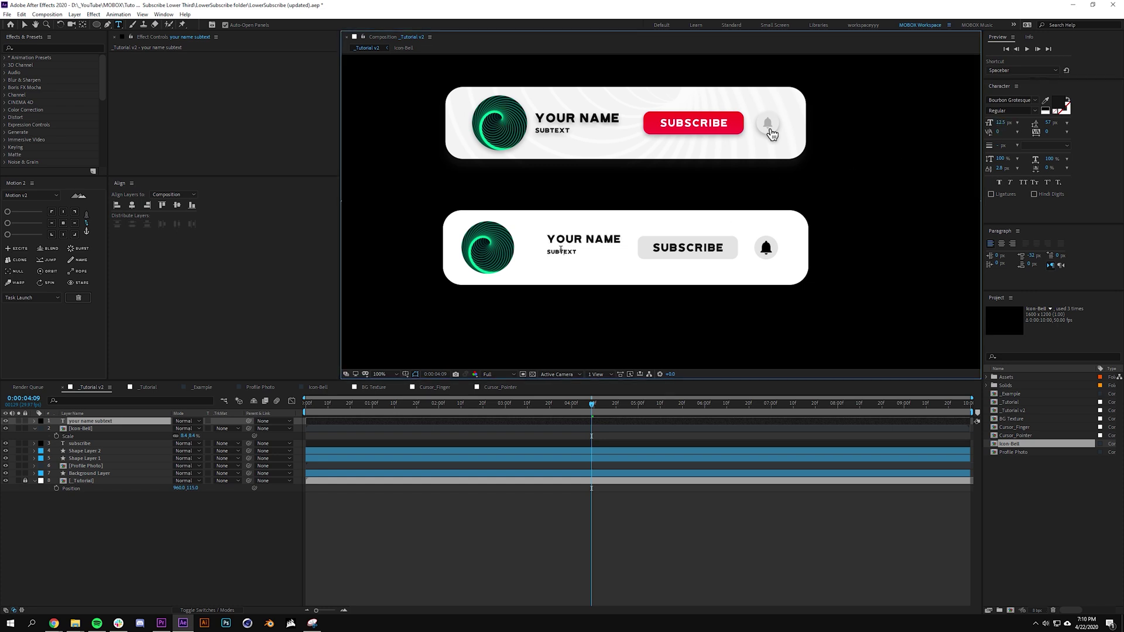
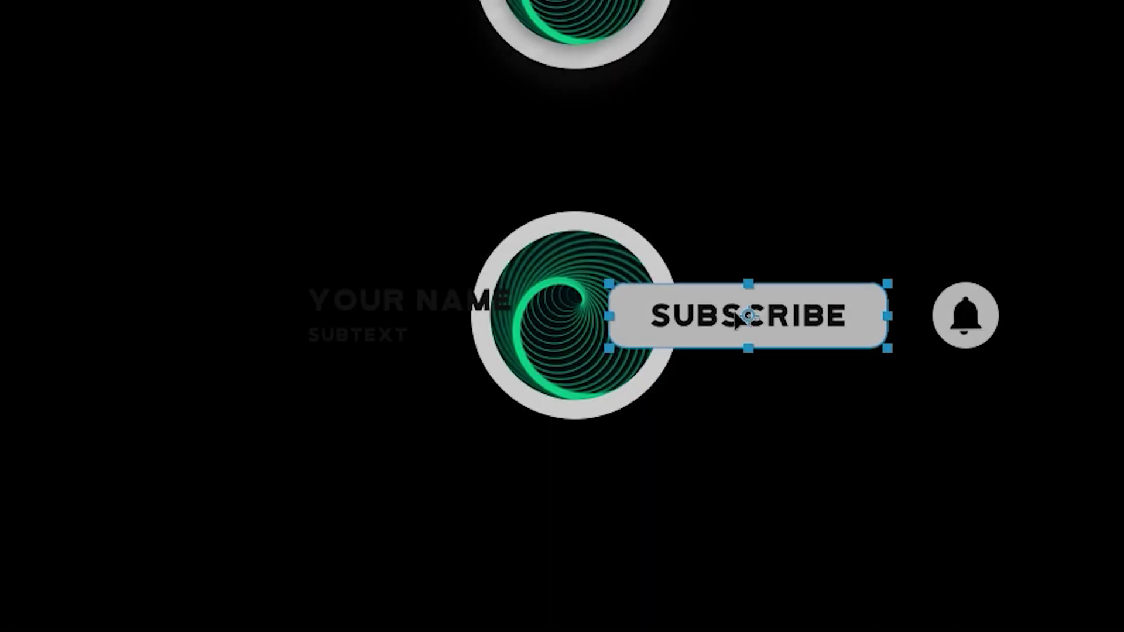
At 1 second, centre the bell circle on the profile photo and set Button_Subscribe's position to 960, 761 and roundness to 29
left_click_drag(968, 317, 581, 313)
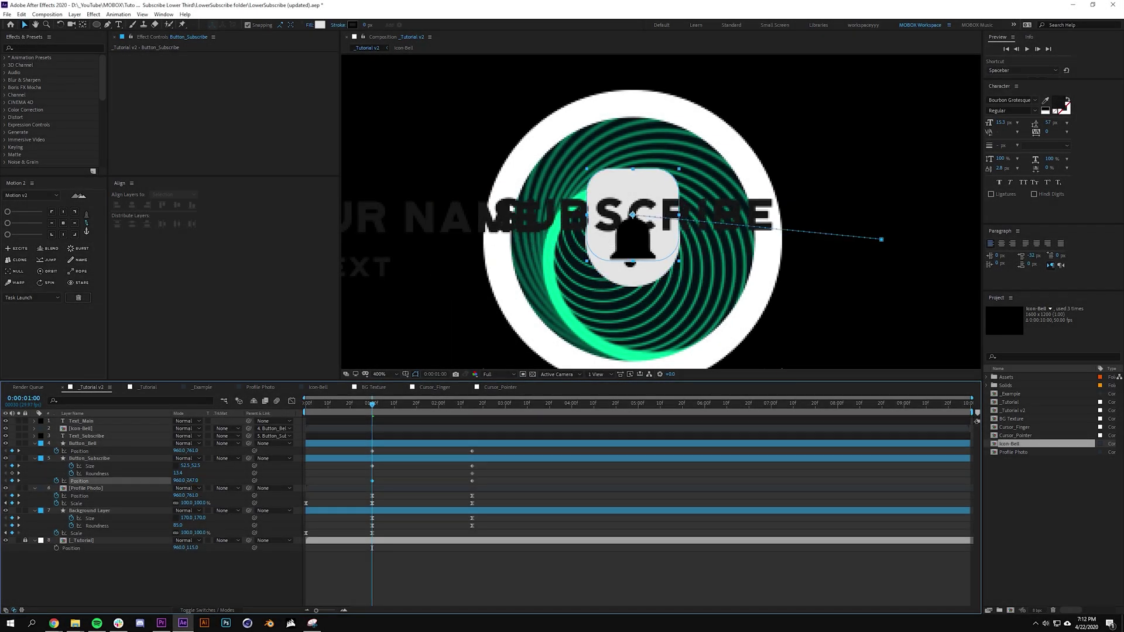
left_click_drag(189, 481, 179, 473)
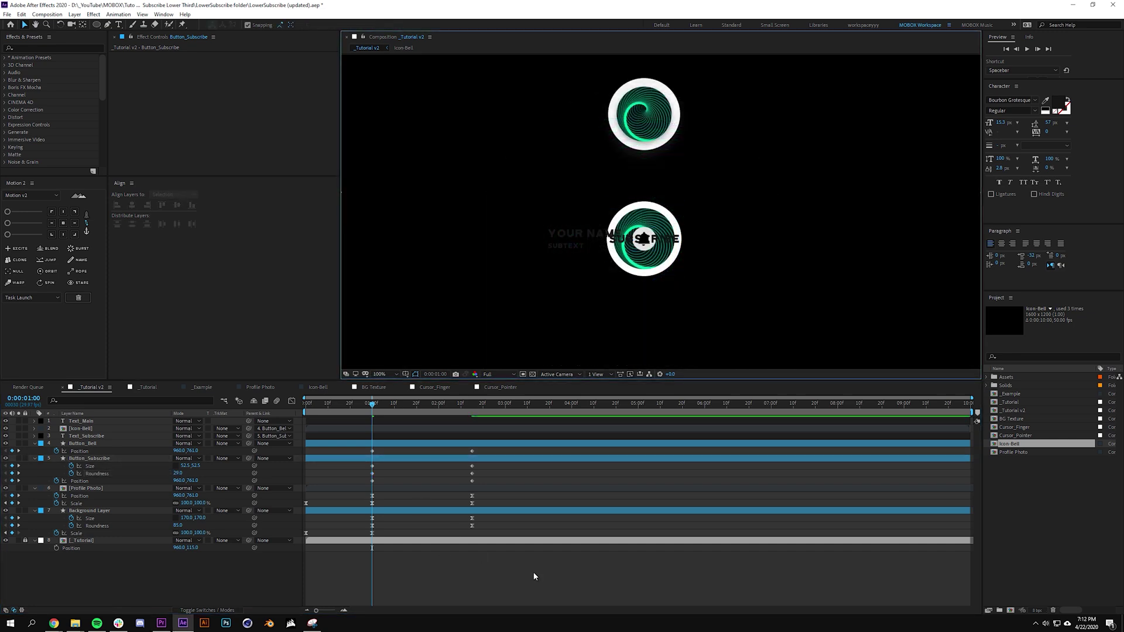
Ease all keyframes of the buttons, Profile Photo and Background Layer with a Motion 2 value of 41, and check the movement
left_click_drag(533, 576, 368, 427)
left_click(62, 225)
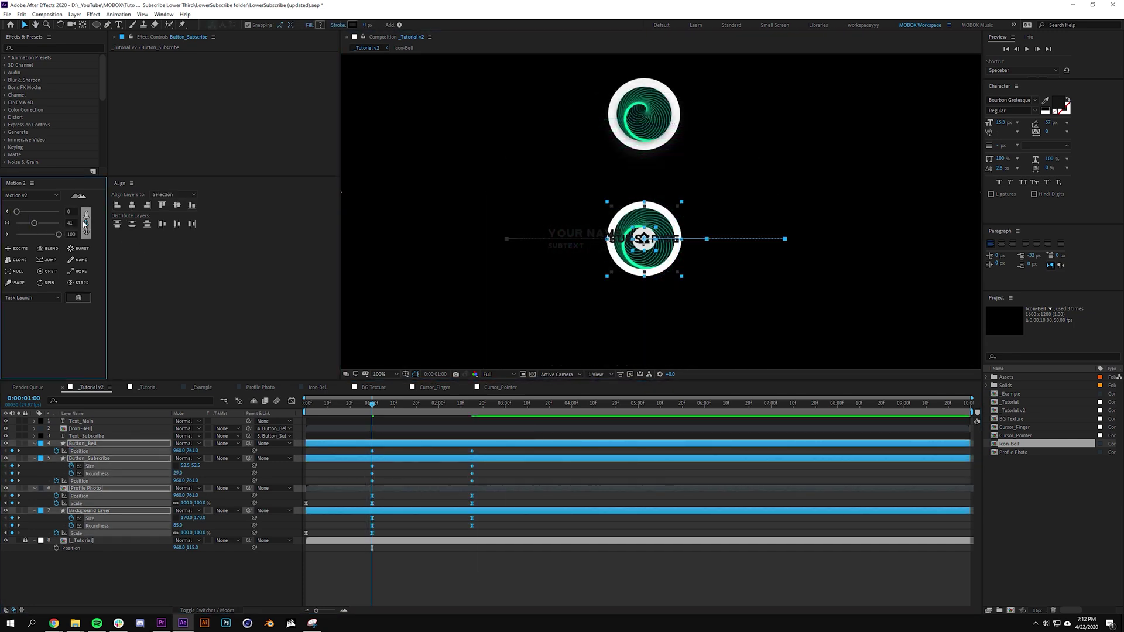
left_click(34, 223)
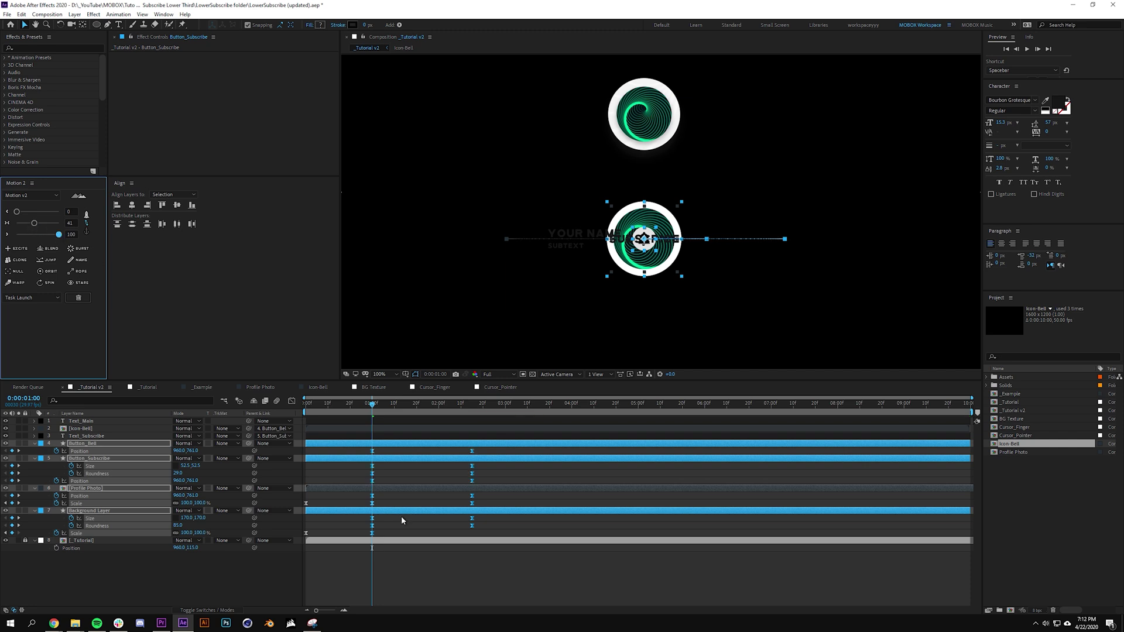
left_click(432, 570)
left_click(451, 404)
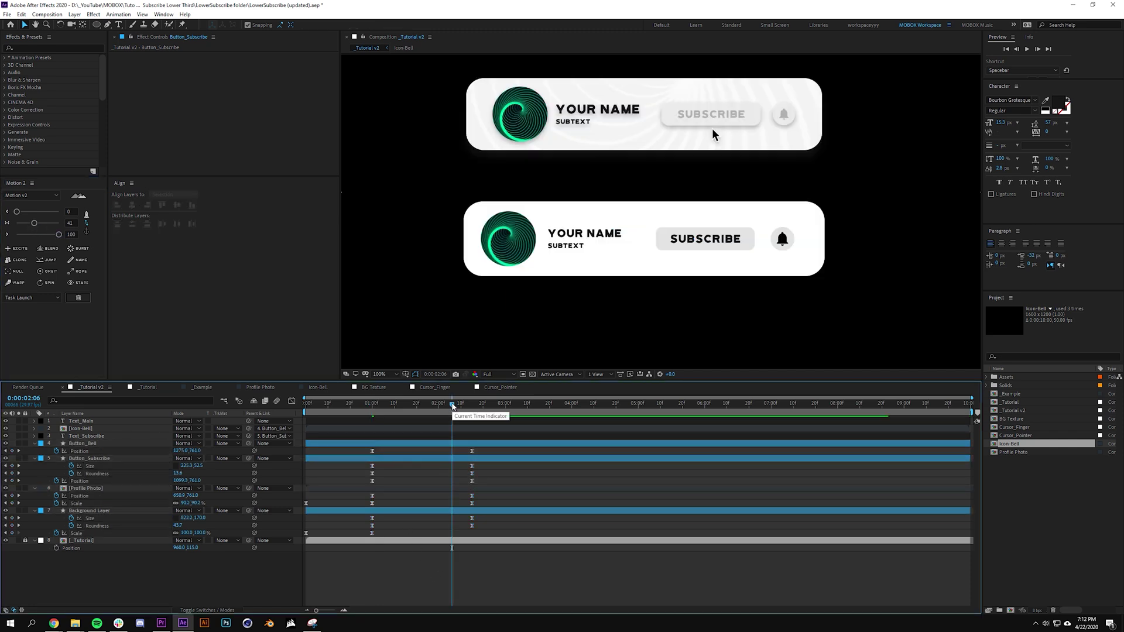
Keyframe Text_Main's position at 0:00:02:15, and at 0:00:01:00 shift the text sideways to 1117, 761
left_click_drag(452, 404, 471, 404)
left_click(82, 420)
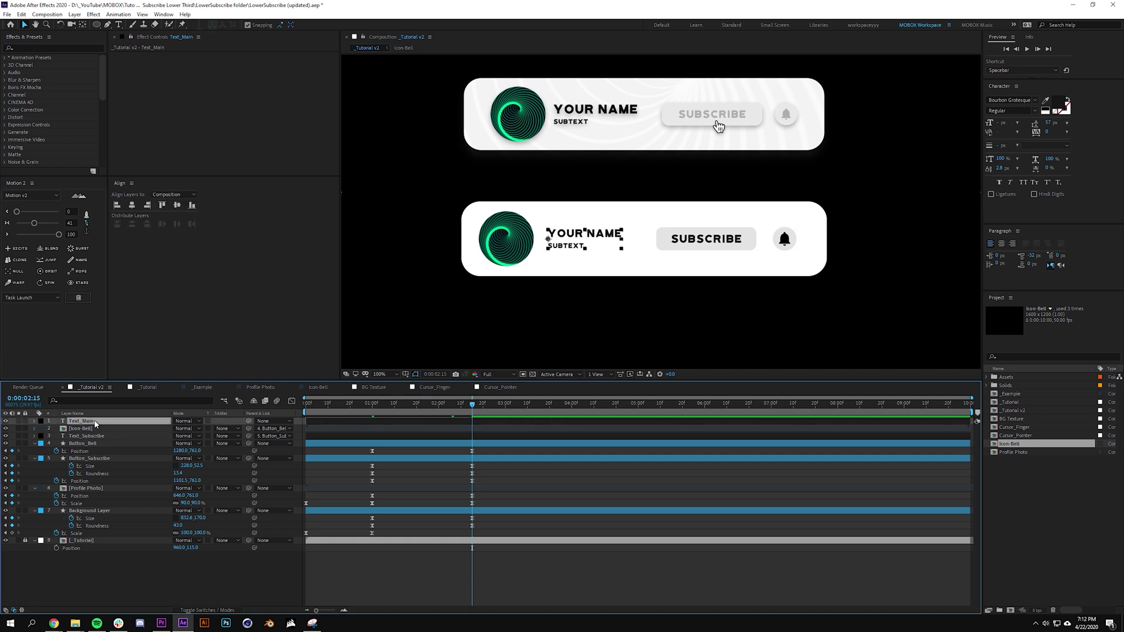
key("p")
left_click(56, 429)
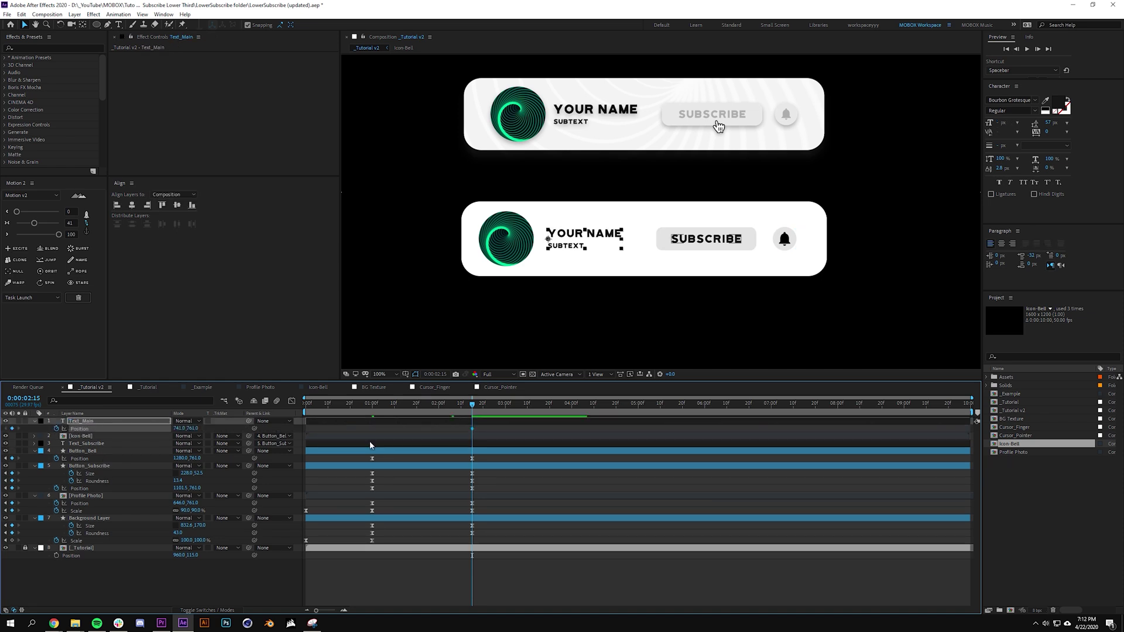
key("j")
left_click_drag(548, 243, 714, 243)
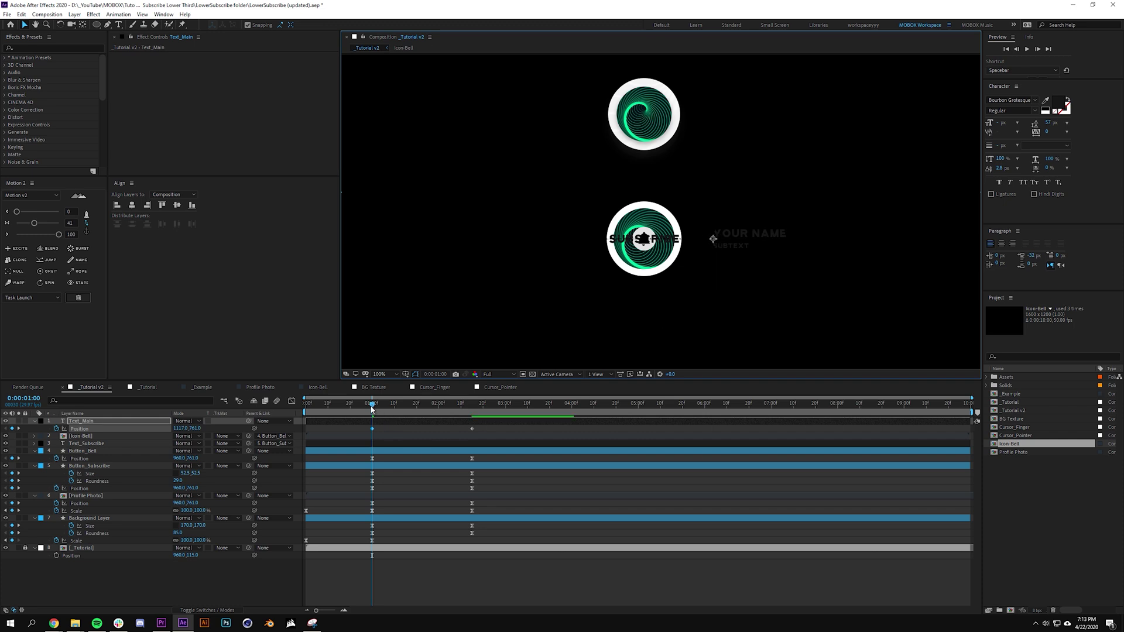
Ease both Text_Main position keyframes with Motion 2 and play the text movement
left_click_drag(363, 425, 495, 438)
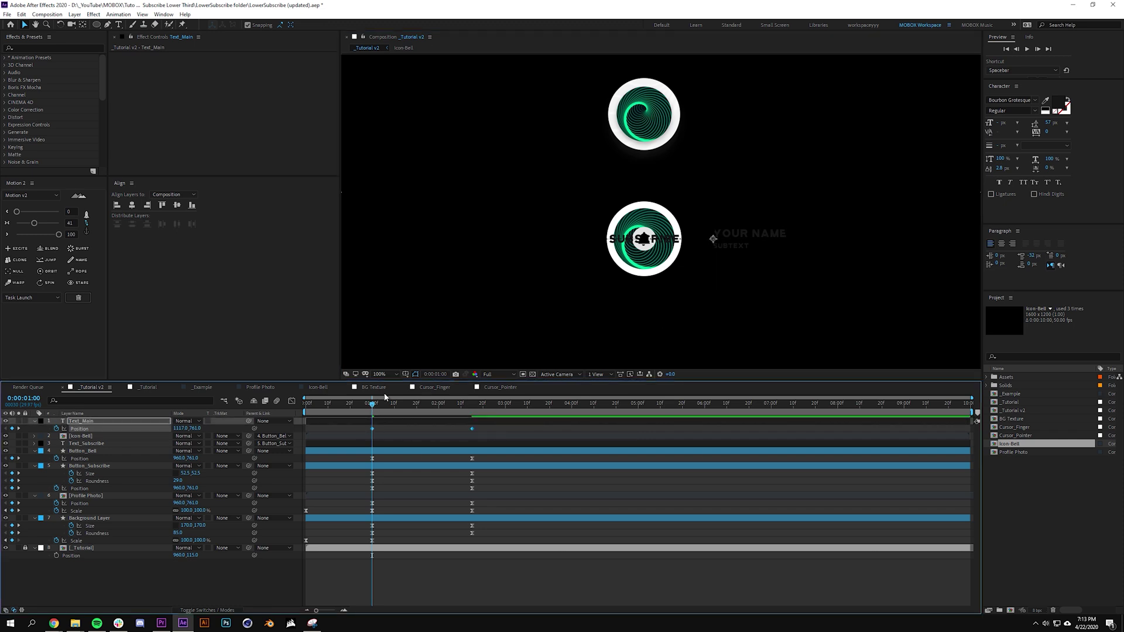
left_click(35, 223)
key("F2")
mouse_move(373, 405)
left_mouse_down()
mouse_move(414, 405)
mouse_move(391, 408)
left_mouse_up()
key("space")
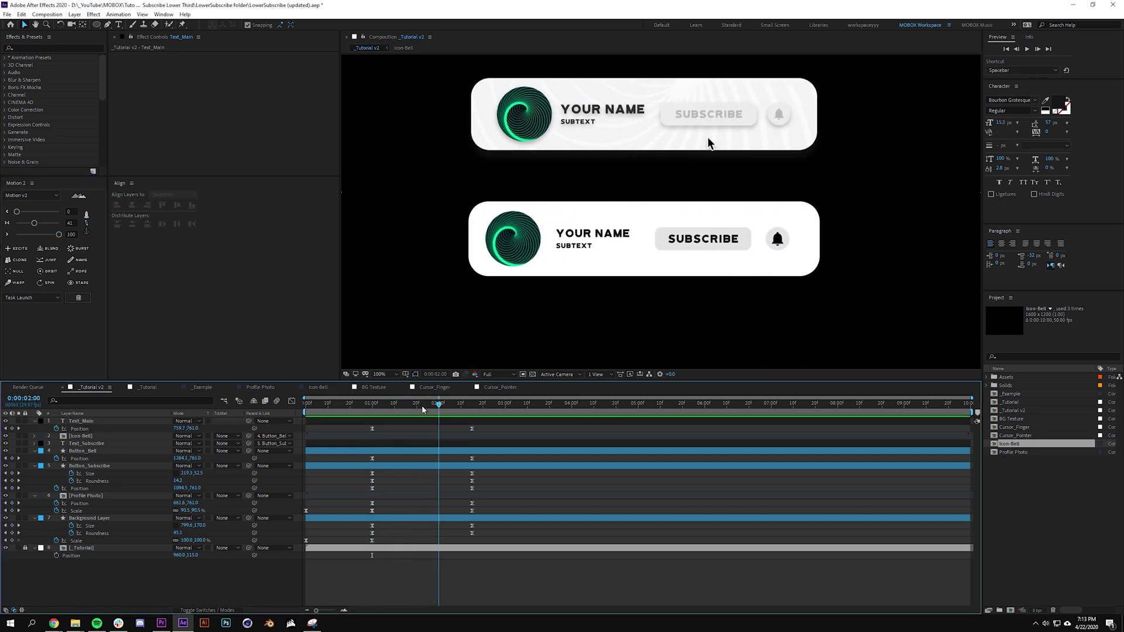
Keyframe the opacity of the text, bell icon and button layers from 0% at 0:00:01:09 to 100% at 0:00:02:00
left_click(88, 421)
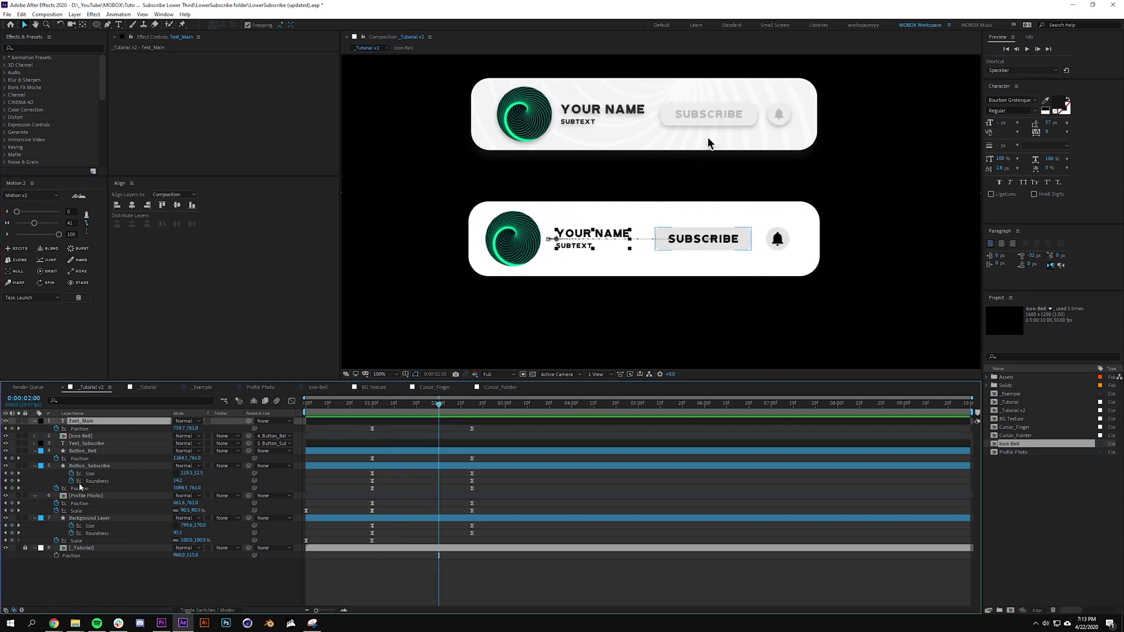
left_click(87, 467, "shift")
key("t")
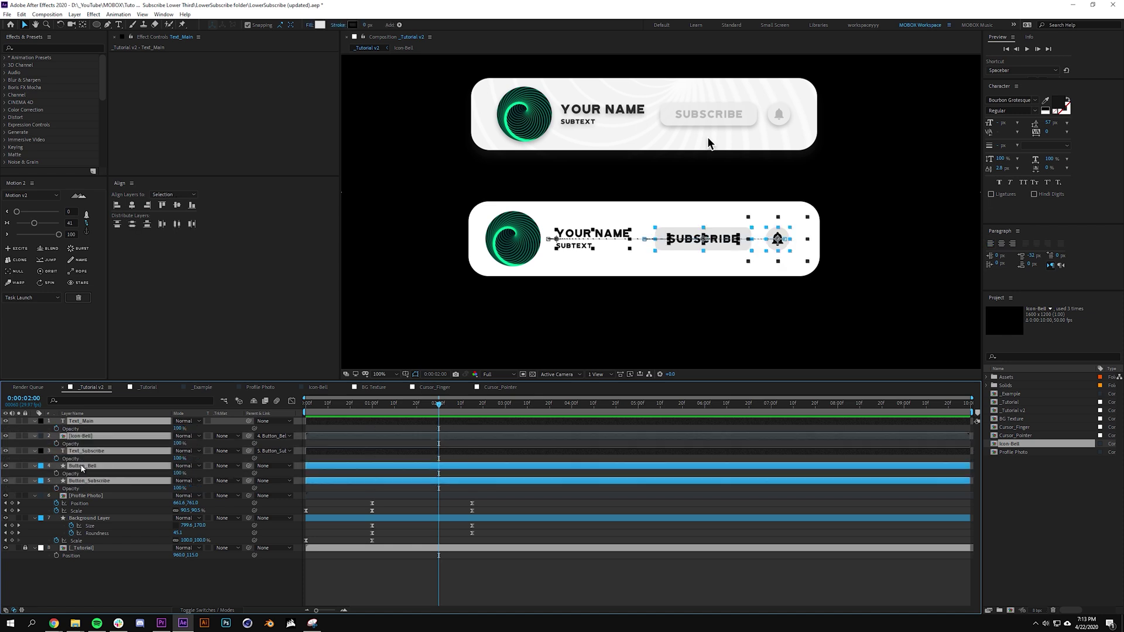
left_click(56, 444)
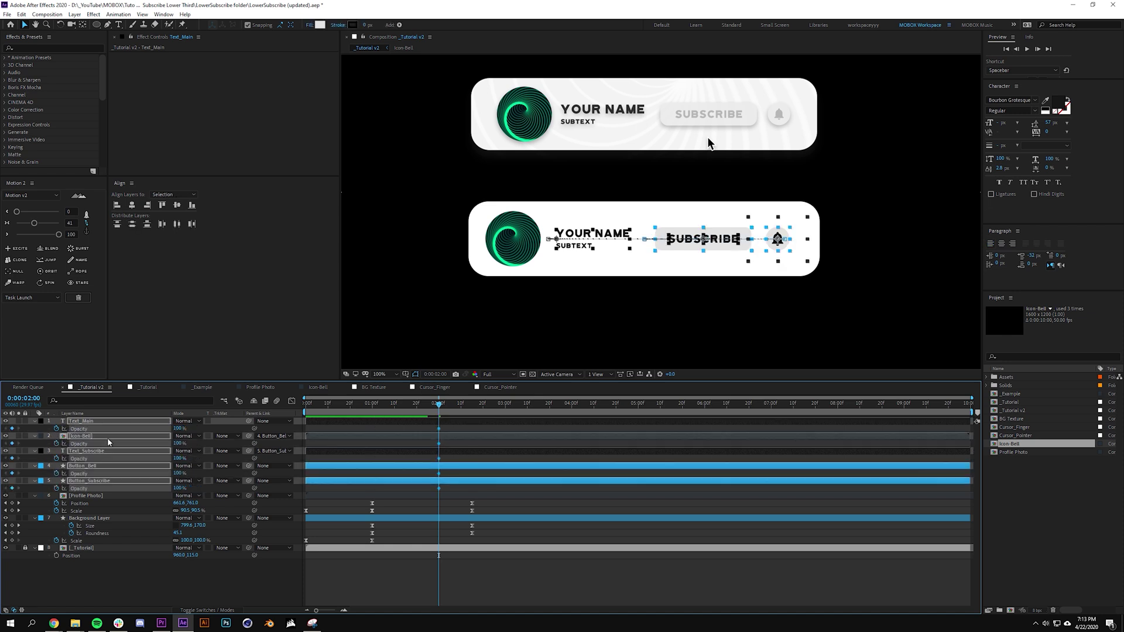
left_click(392, 403)
left_click_drag(177, 429, 52, 428)
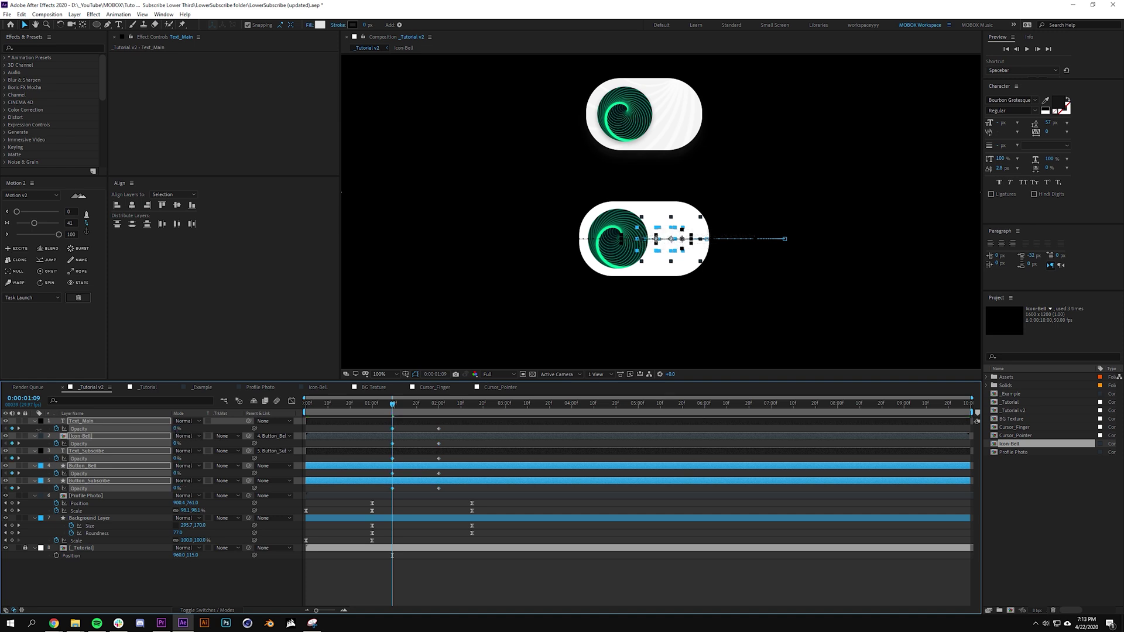
Preview the fade-in of the text, bell and Subscribe button as the background bar expands
left_click(464, 573)
left_click_drag(393, 407, 418, 403)
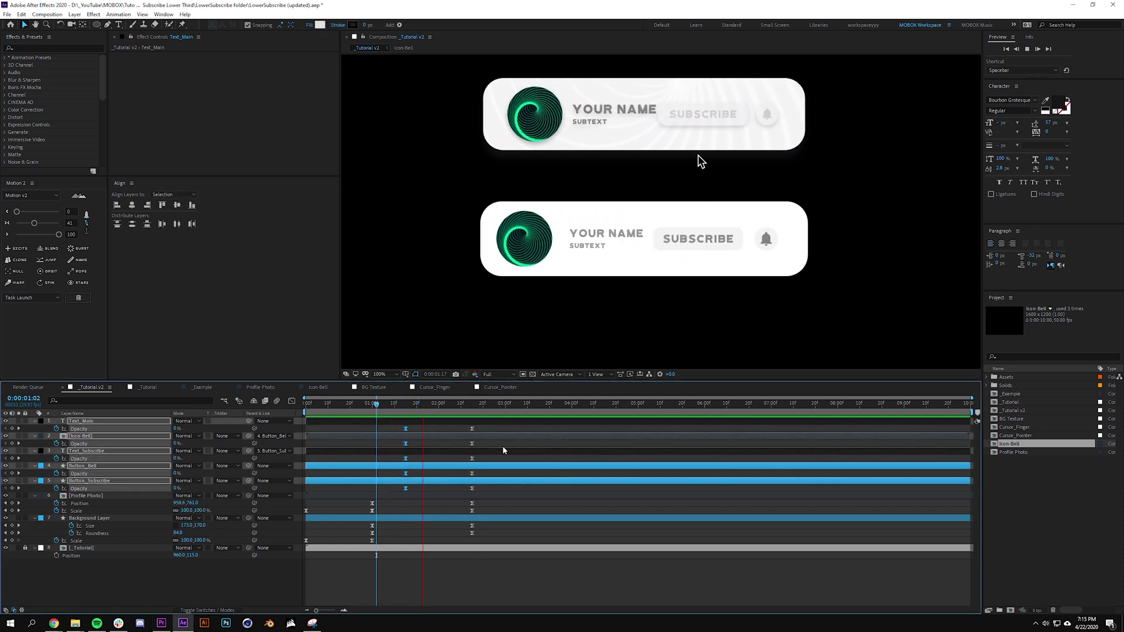
left_click(379, 404)
key("space")
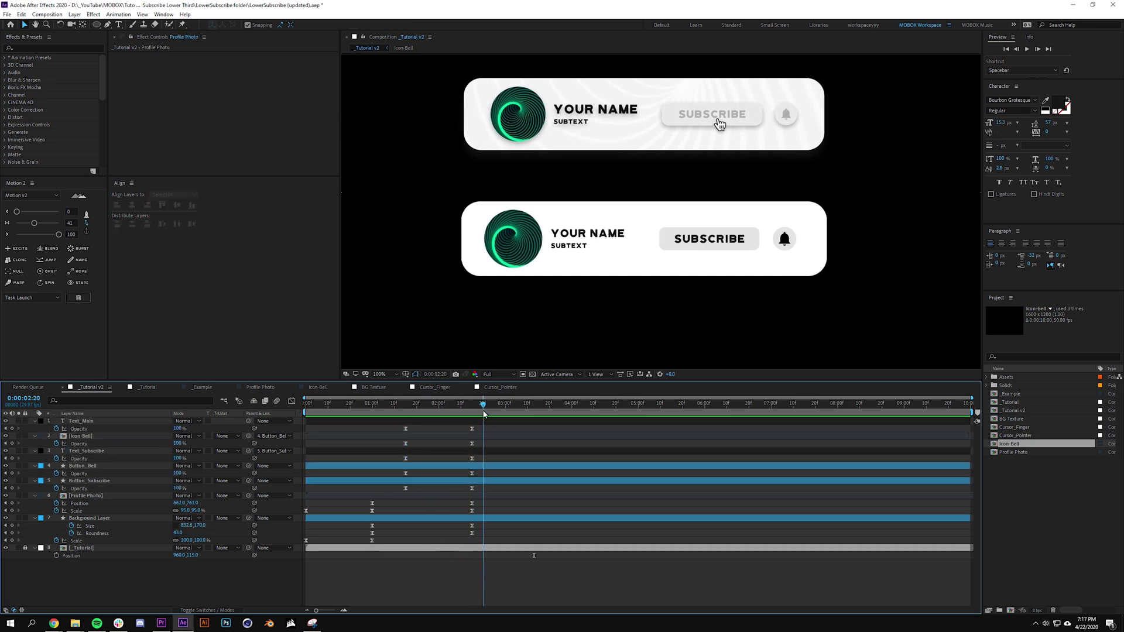
Move the Profile Photo layer to the top of the layer stack and play the animation
left_click_drag(484, 413, 473, 451)
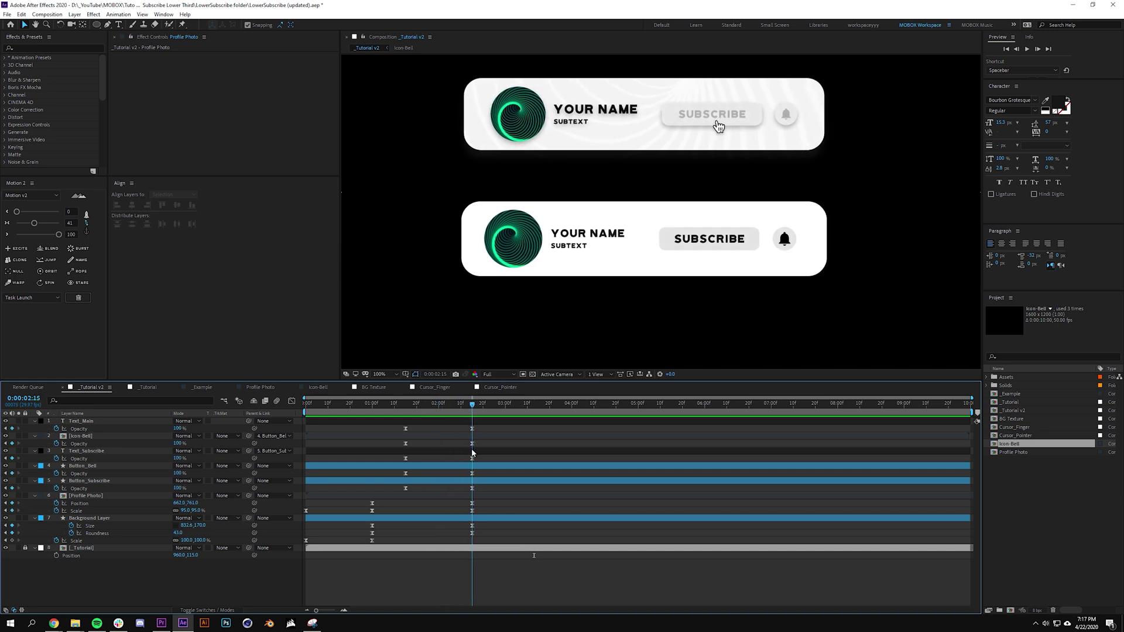
left_click_drag(99, 499, 107, 423)
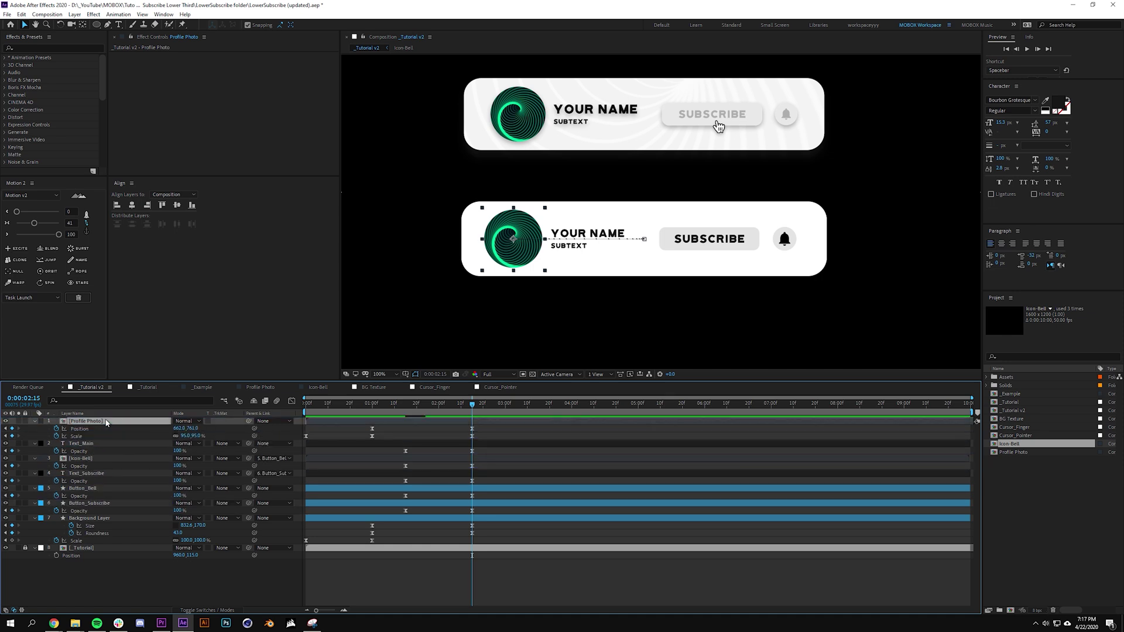
left_click(471, 583)
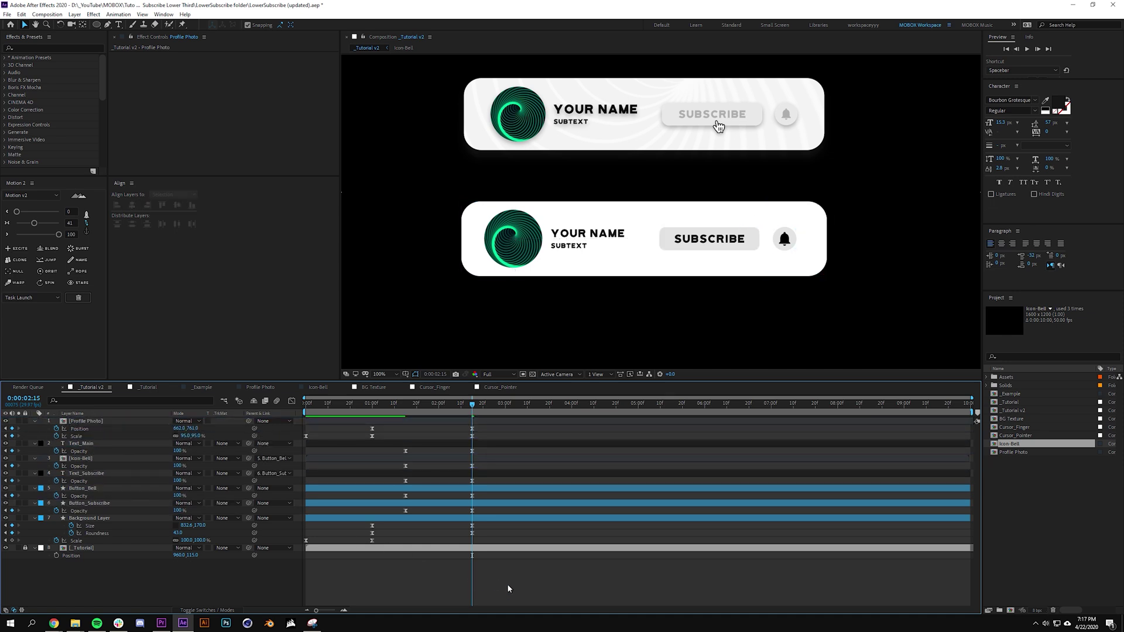
left_click(475, 514)
key("space")
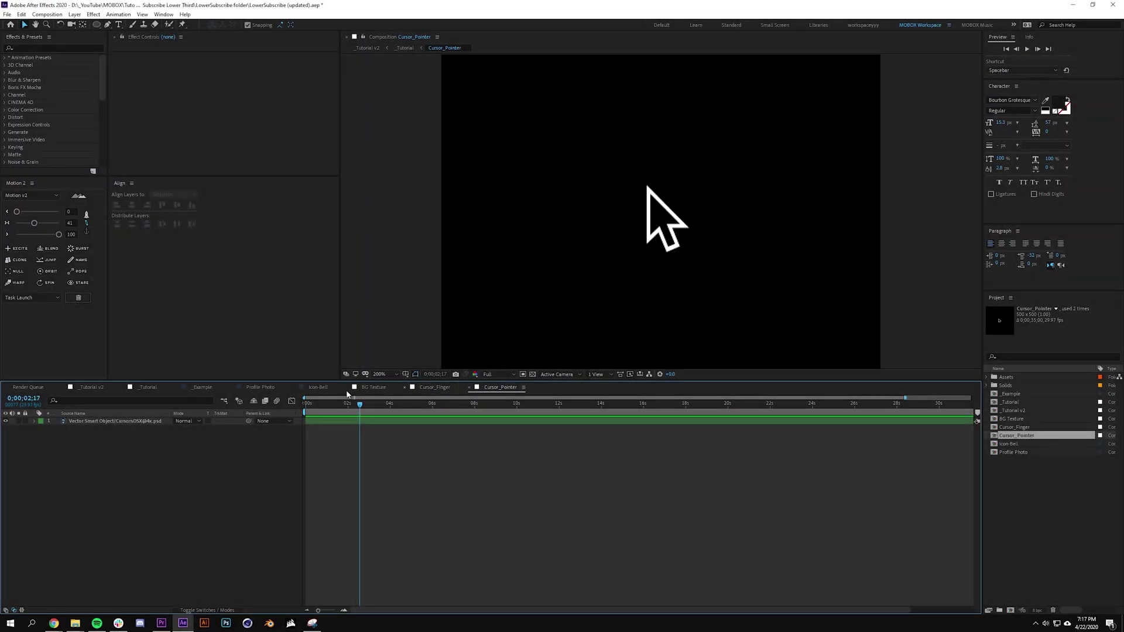
Place the Cursor_Pointer and Cursor_Finger compositions over the white bar in _Tutorial v2, and parent Cursor_Finger to Cursor_Pointer
left_click(91, 387)
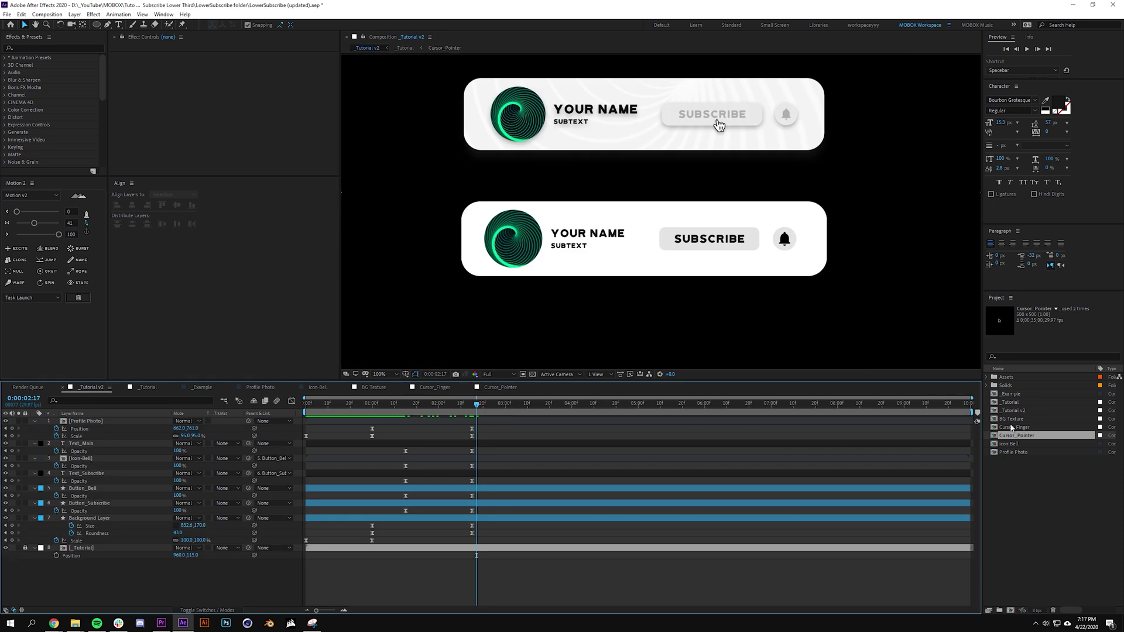
left_click(1009, 430, "ctrl")
left_click_drag(1009, 429, 642, 242)
left_click(216, 584)
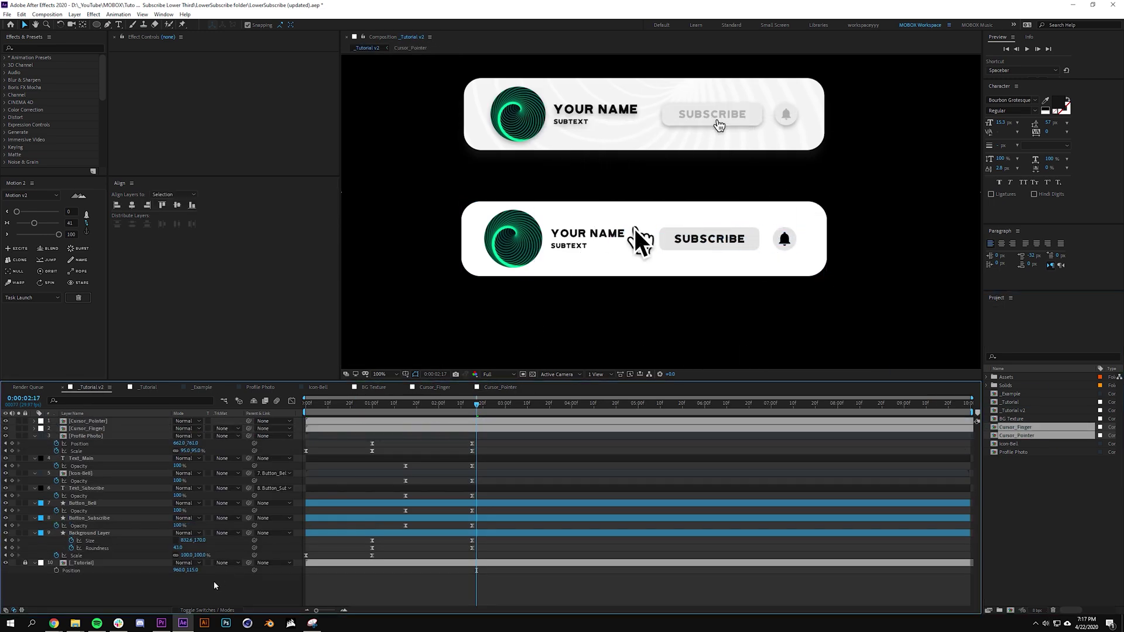
left_click(88, 428)
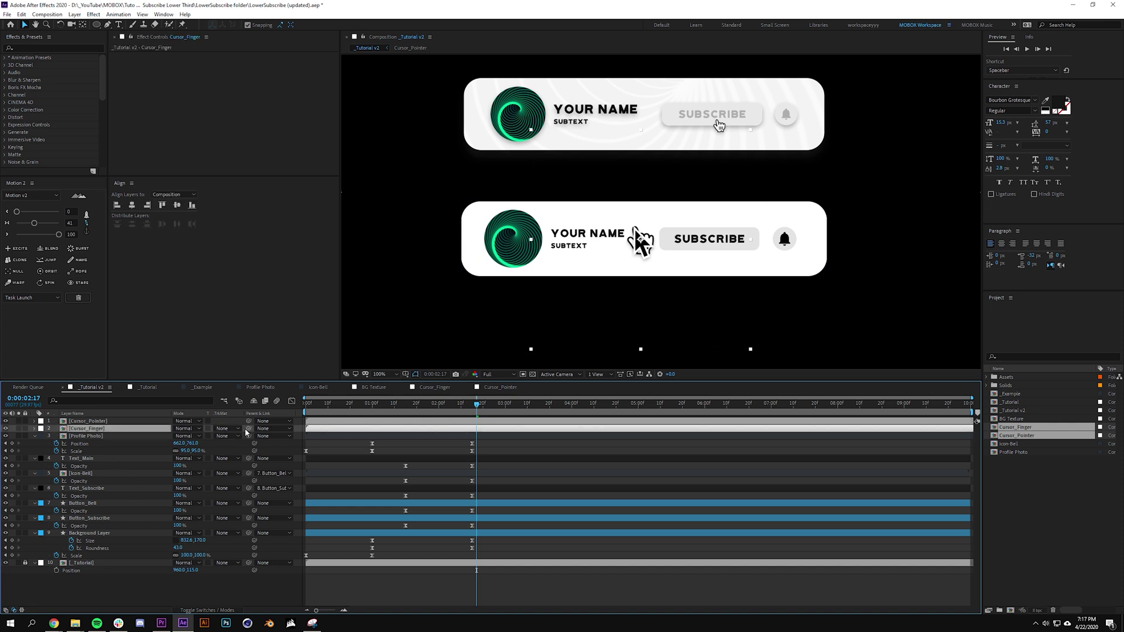
left_click_drag(191, 432, 105, 426)
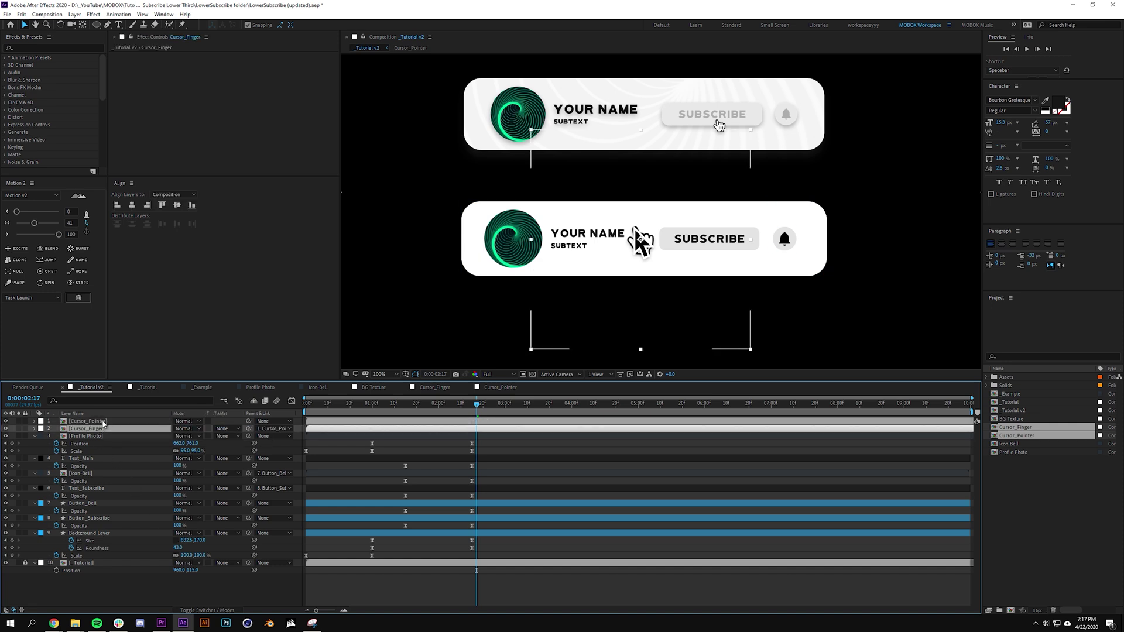
Scale the Cursor_Pointer layer to about 46% and collapse the keyframed properties of the other layers
left_click(103, 423)
key("s")
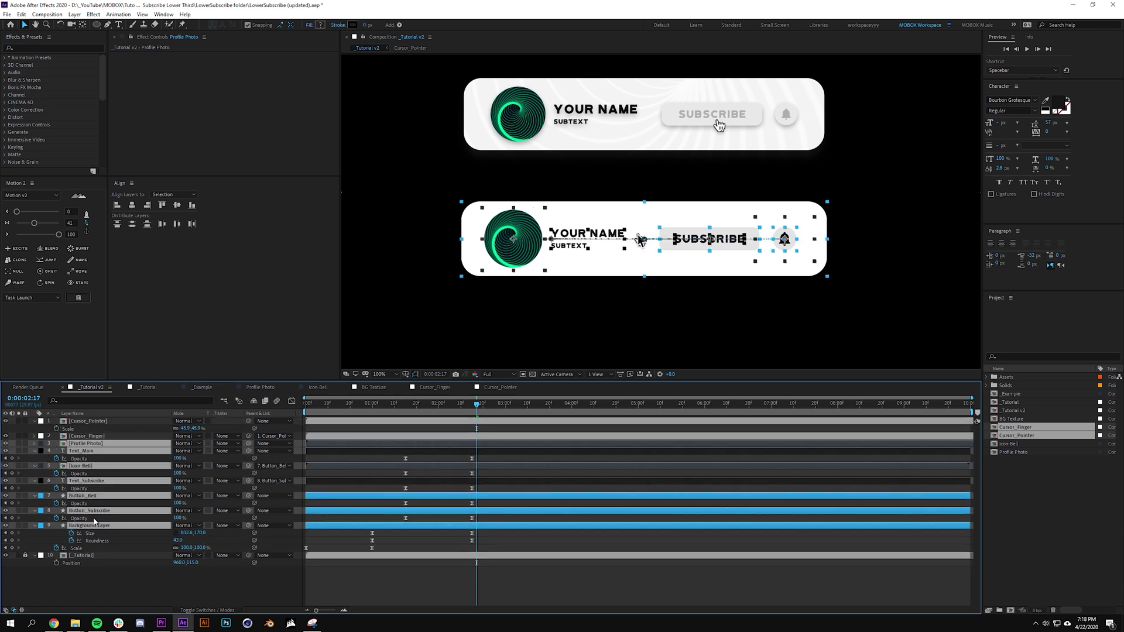
key("u")
key("u")
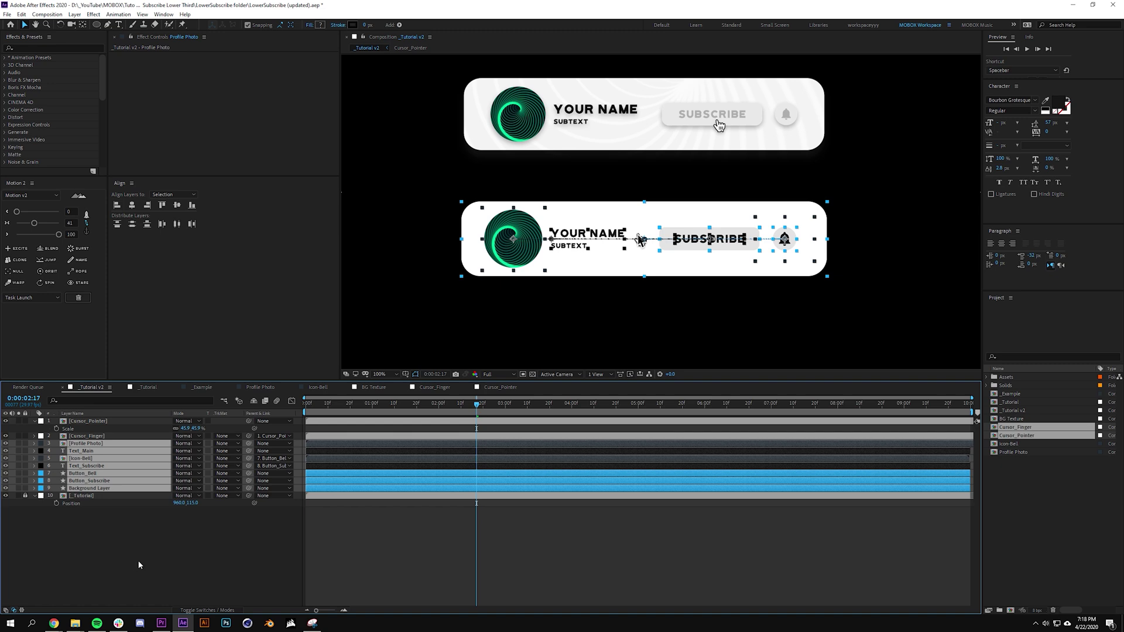
left_click(139, 564)
Set Cursor_Finger's opacity to the expression 100-thisComp.layer("Cursor_Pointer").transform.opacity, and test it by changing Cursor_Pointer's opacity
left_click(88, 436)
left_click(97, 422, "ctrl")
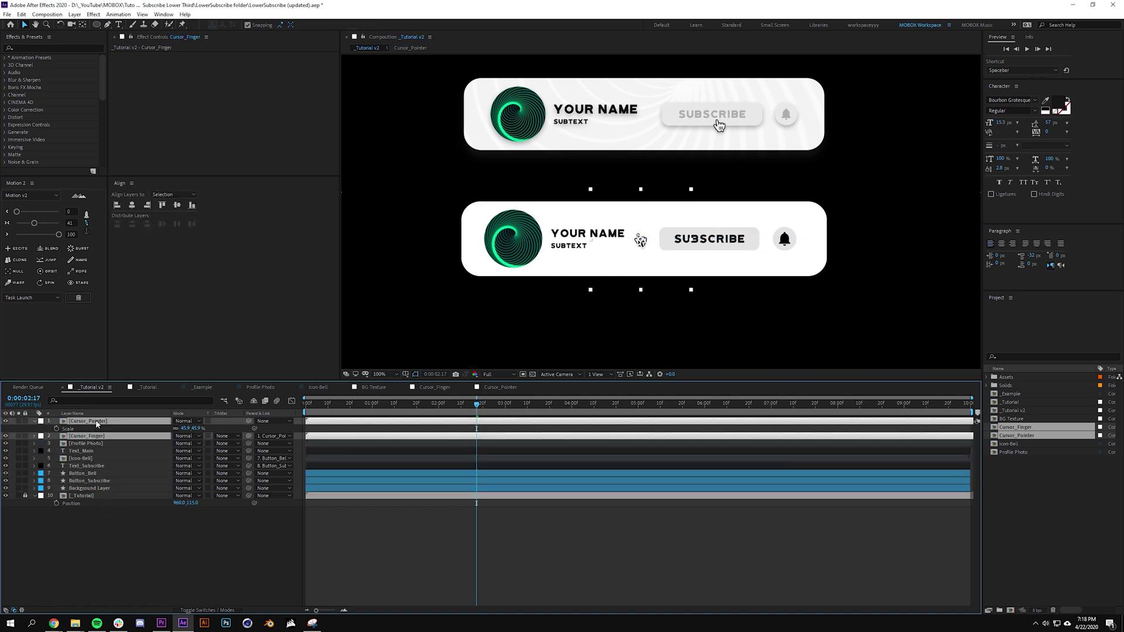
key("t")
left_click(91, 550)
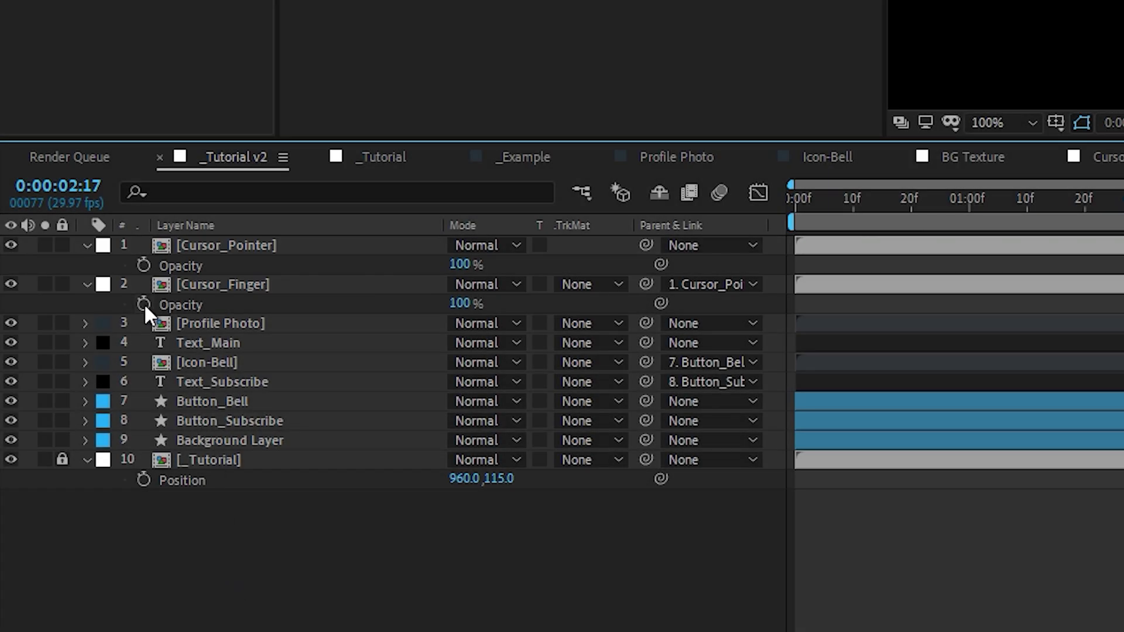
left_click(144, 303, "alt")
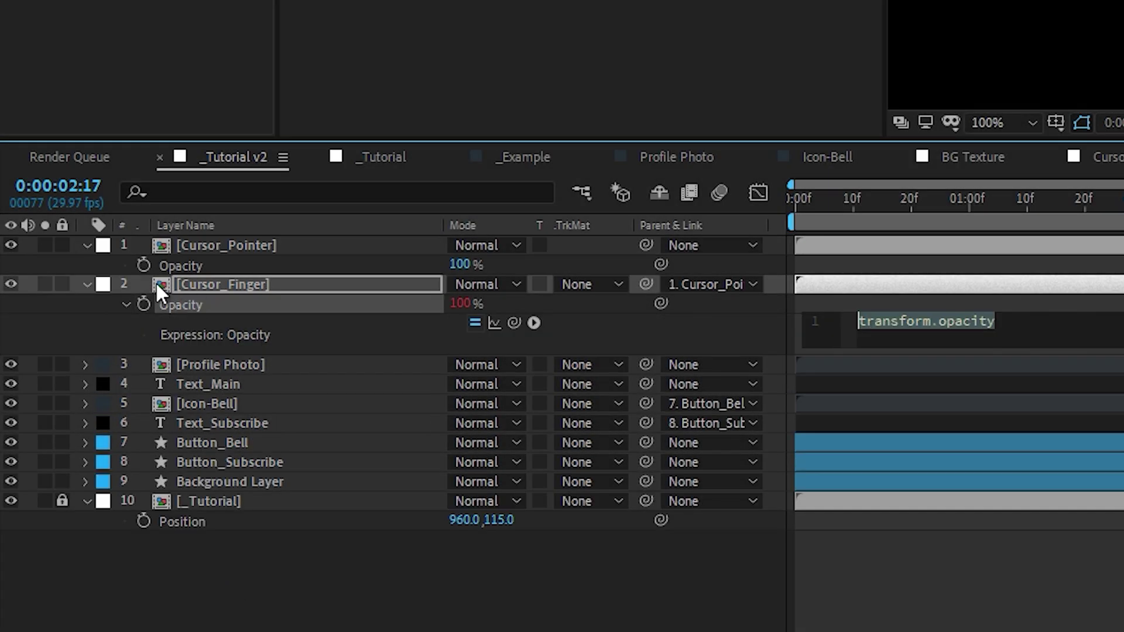
type("100-")
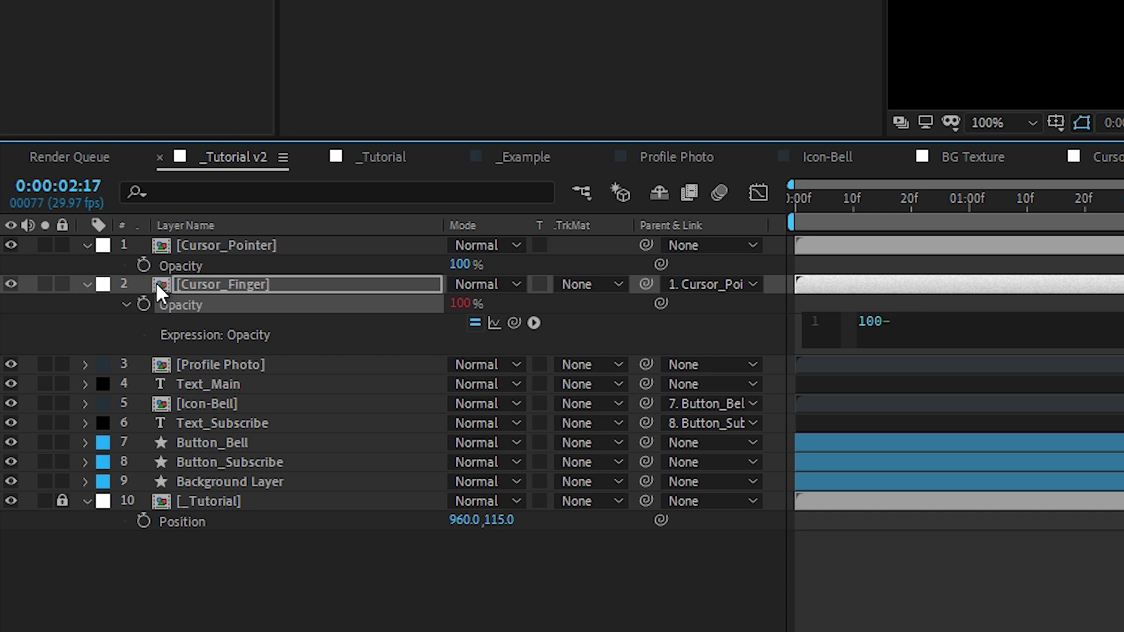
left_click_drag(515, 322, 251, 261)
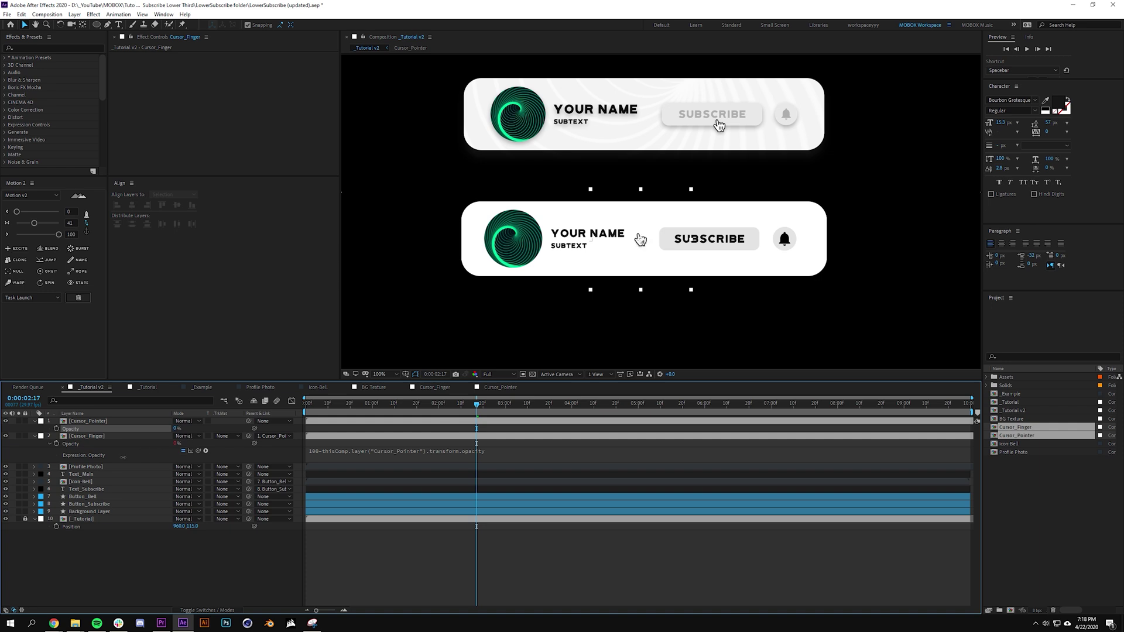
left_click_drag(196, 439, 196, 438)
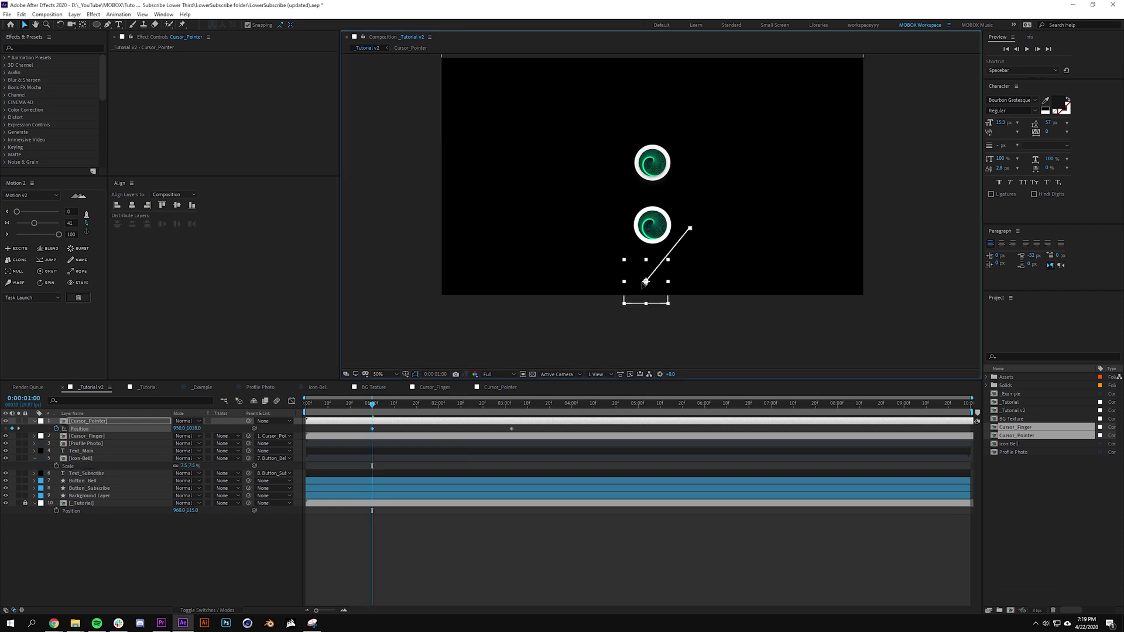
Place the Cursor_Pointer's starting position at 0:00:01:00 just below the composition frame and preview its movement
left_click_drag(648, 299, 634, 303)
left_click(578, 527)
scroll(682, 275, "up", 2)
key("space")
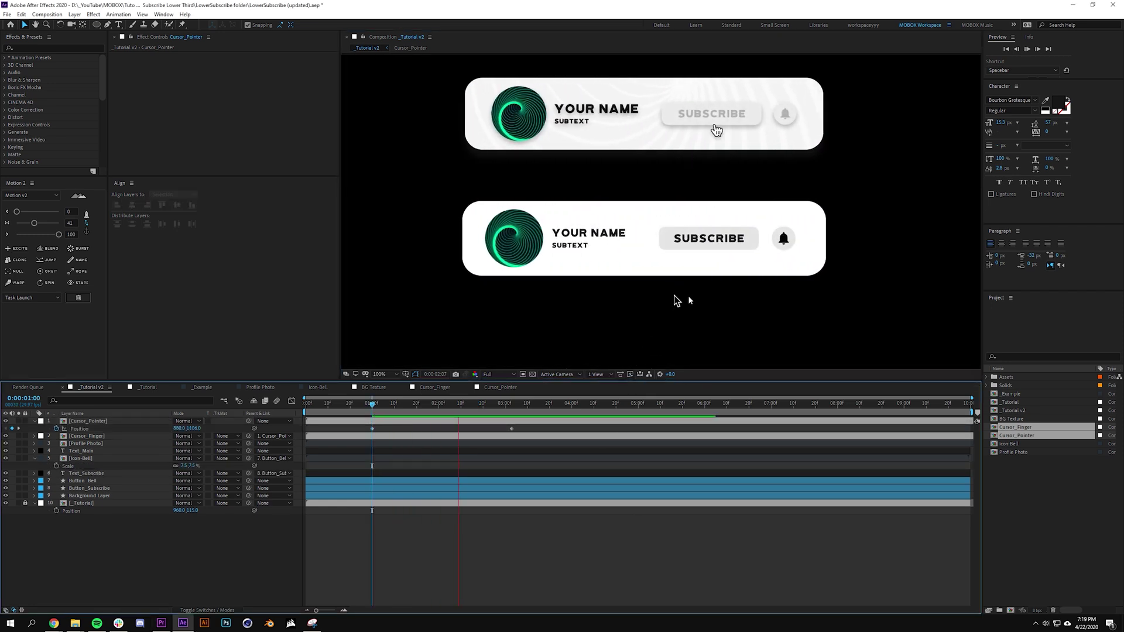
Keyframe Cursor_Pointer's position onto the bell button at 0:00:05:00, hold it there until 0:00:05:14, and preview
left_click_drag(535, 404, 638, 416)
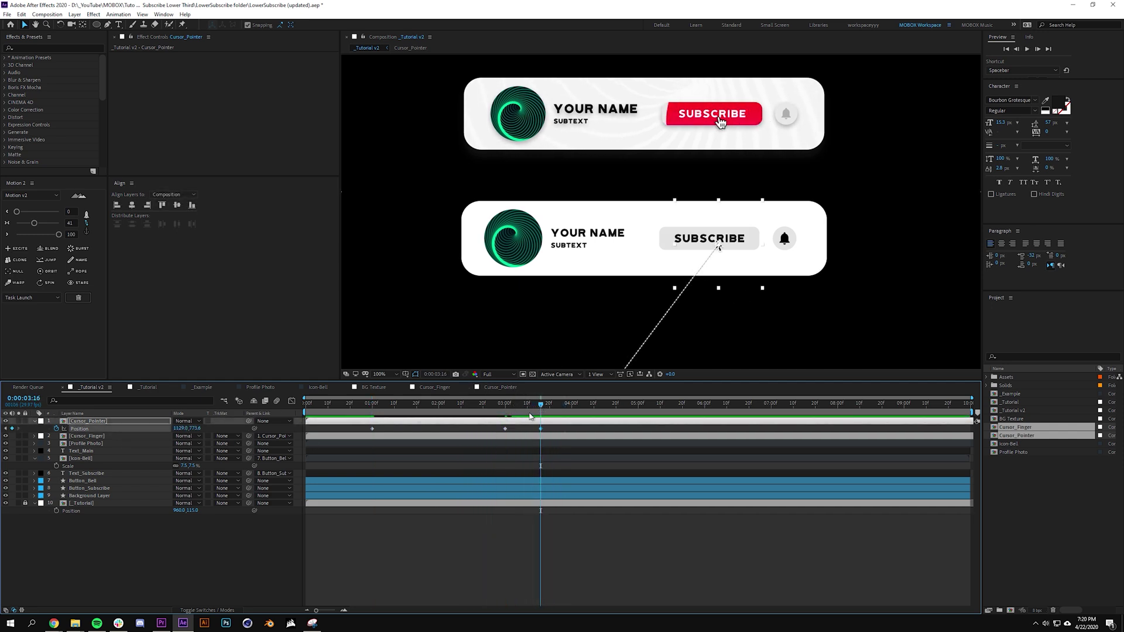
left_click_drag(726, 249, 801, 248)
scroll(803, 247, "up", 1)
left_click_drag(881, 282, 689, 267)
key("v")
left_click(669, 405)
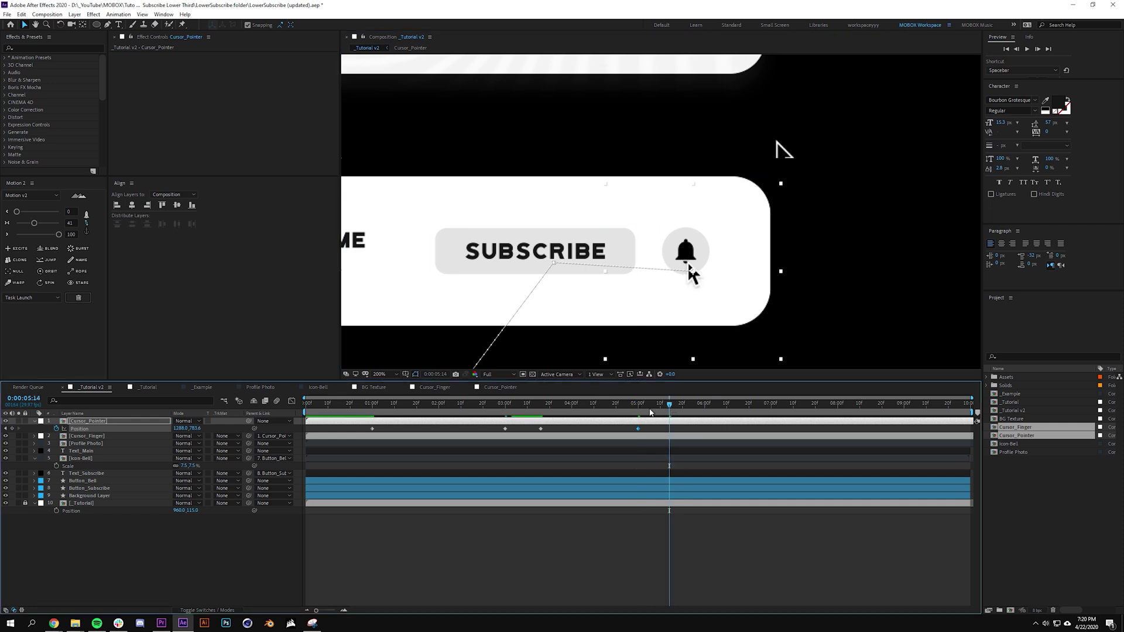
scroll(556, 251, "down", 4)
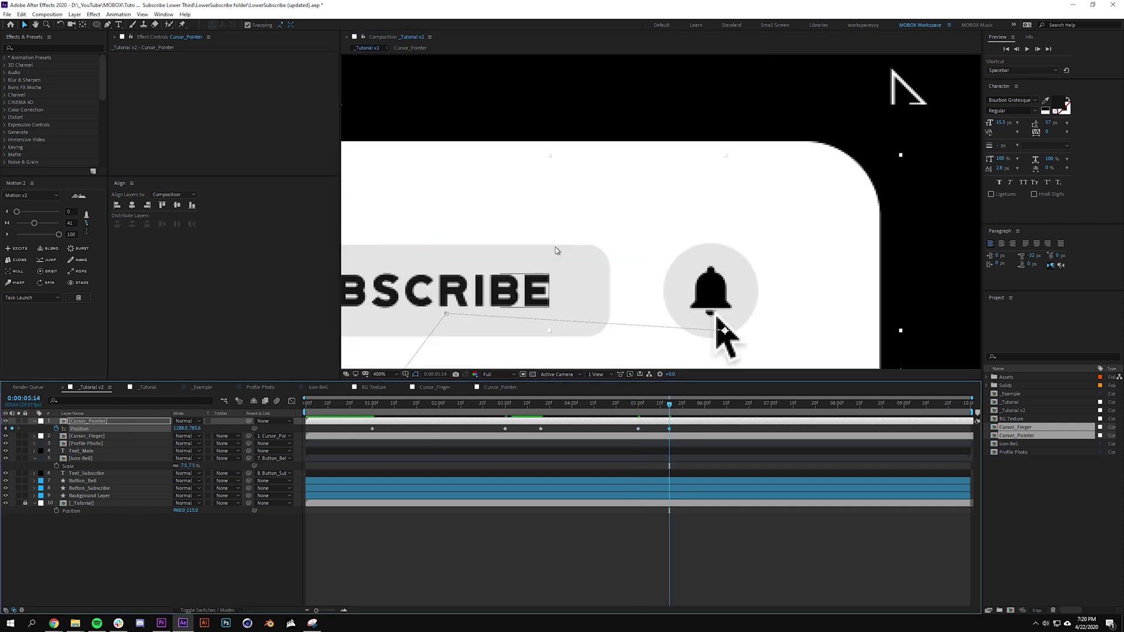
key("space")
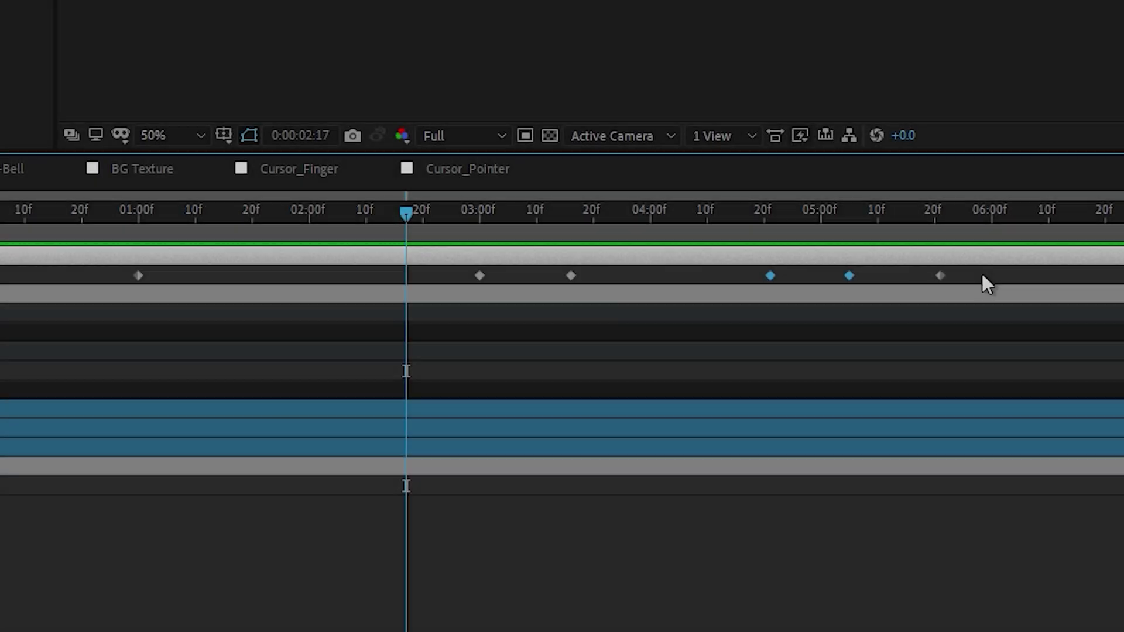
Ease all of Cursor_Pointer's position keyframes with Motion v2 and preview the movement
left_click_drag(987, 284, 12, 249)
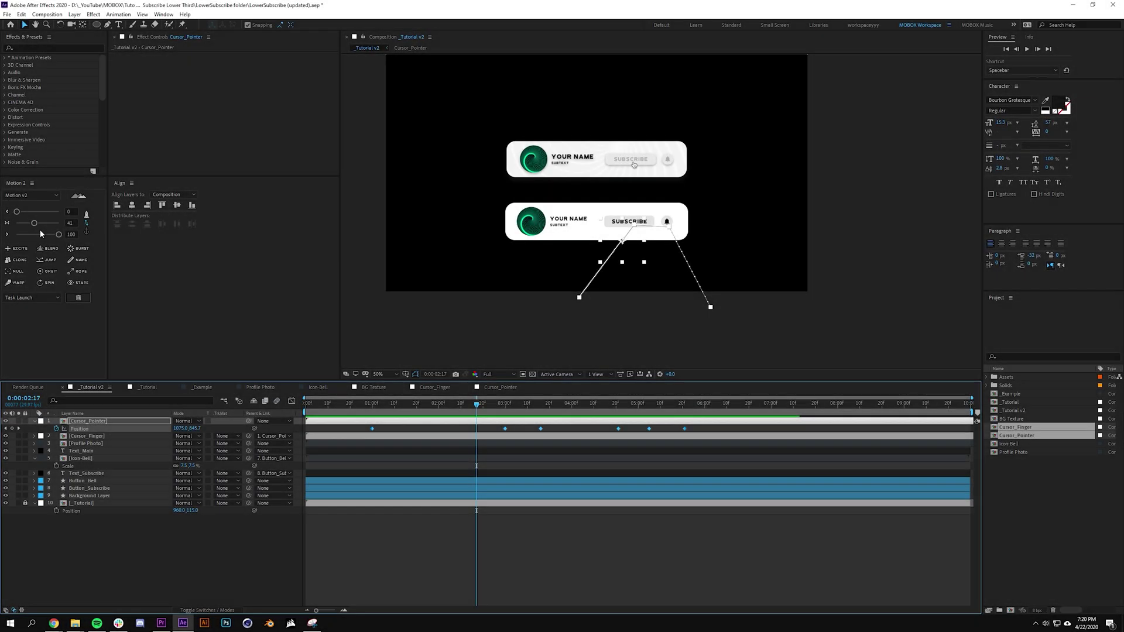
left_click(56, 235)
key("space")
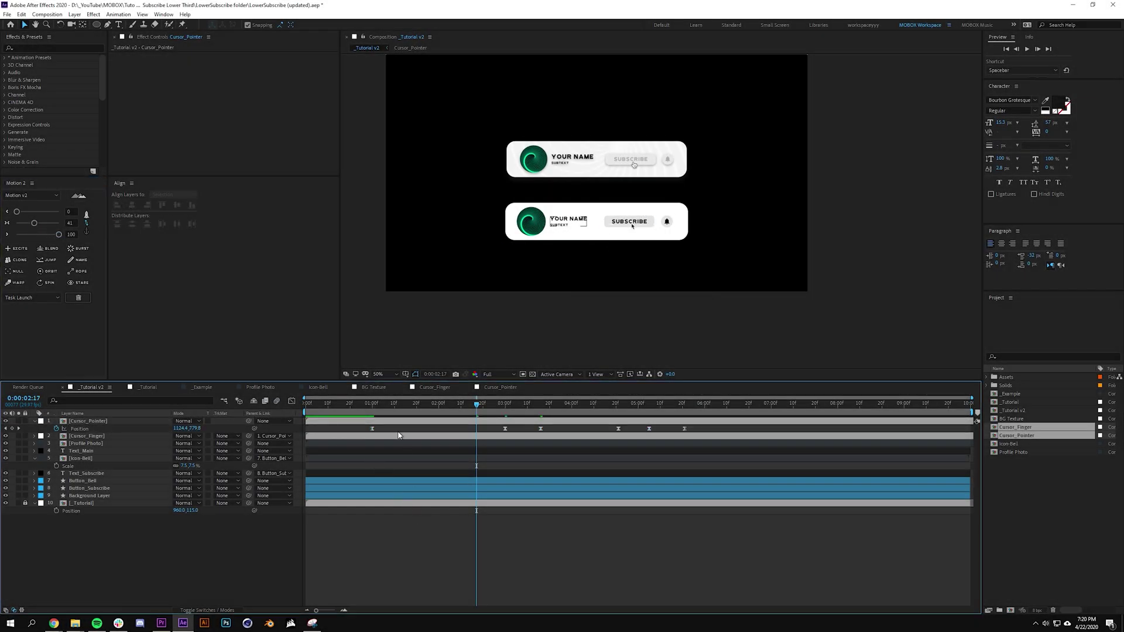
Shift Cursor_Pointer's Subscribe and bell position keyframes earlier with shorter pauses, and preview from 0:00:01:01
left_click_drag(658, 425, 625, 431)
mouse_move(505, 429)
left_mouse_down()
mouse_move(492, 431)
mouse_move(523, 429)
left_mouse_up()
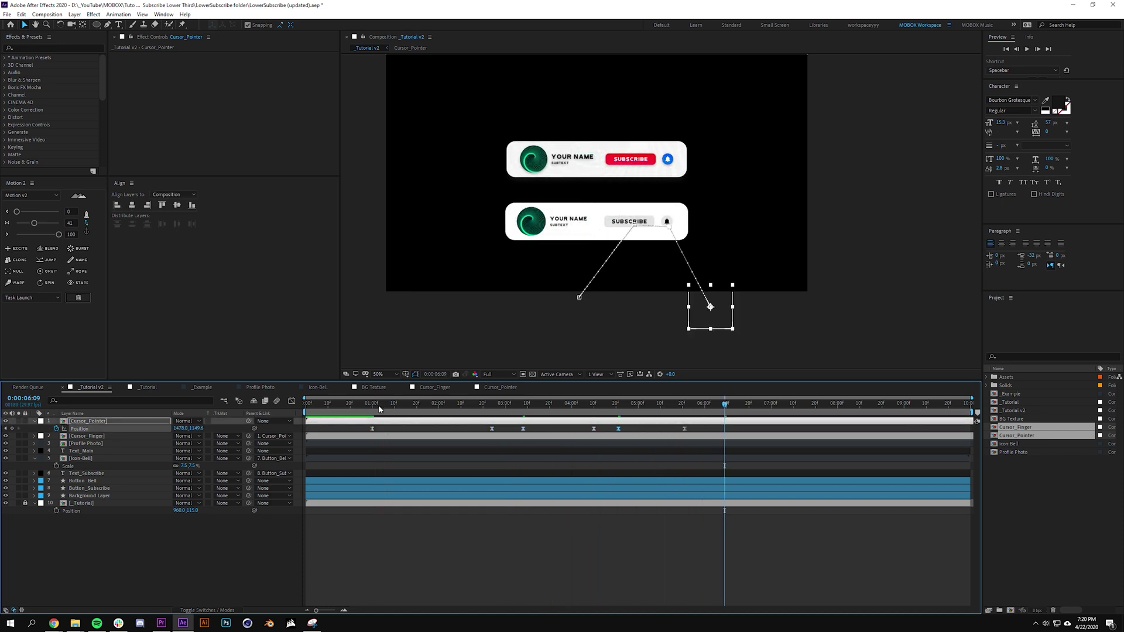
left_click(381, 403)
key("period")
key("space")
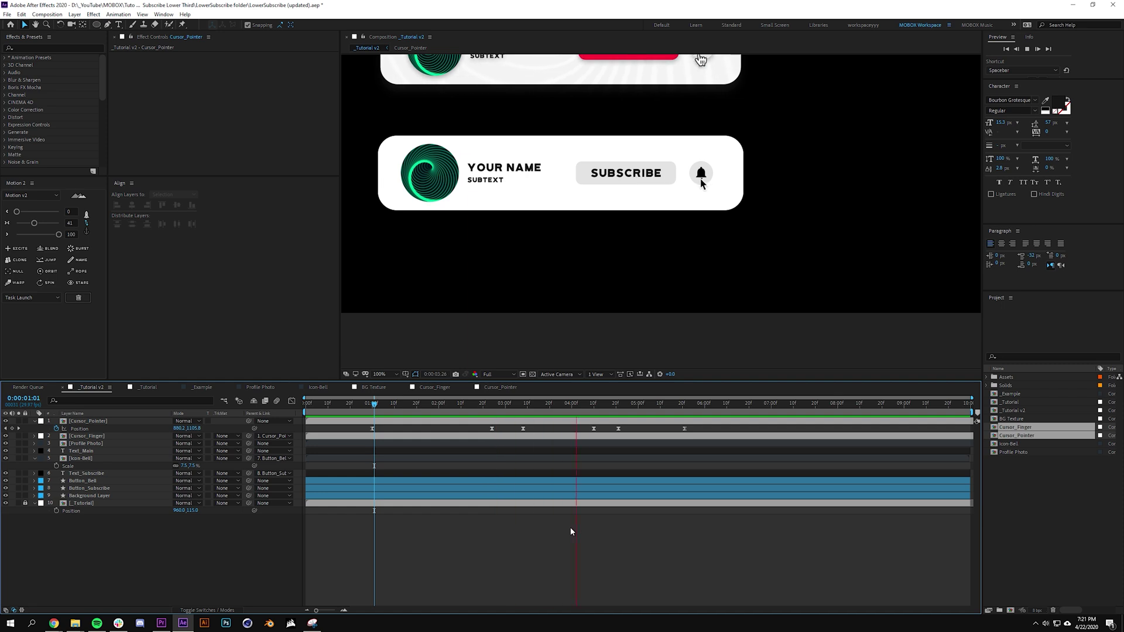
Move Cursor_Pointer's last position keyframe to about 0:00:06:11 and preview the cursor's exit
key("space")
left_click_drag(684, 428, 729, 429)
left_click(592, 404)
key("space")
left_click(590, 404)
key("space")
key("space")
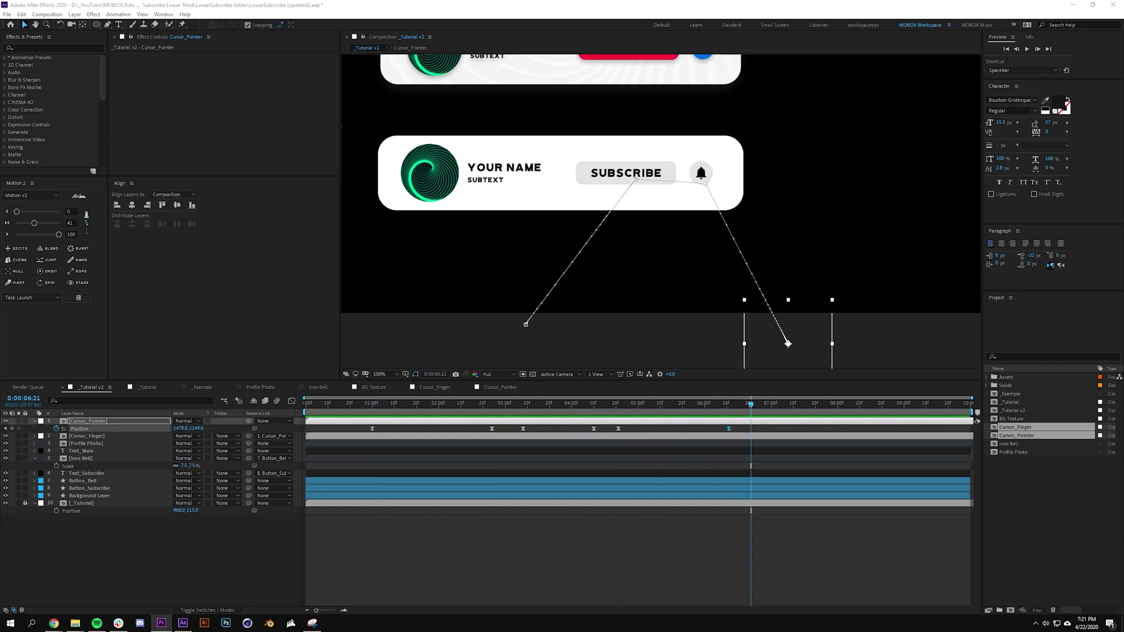
Keyframe Cursor_Pointer's opacity at 100% on 0:00:02:03 and 0% on 0:00:02:04, where it reaches the Subscribe button
left_click(445, 403)
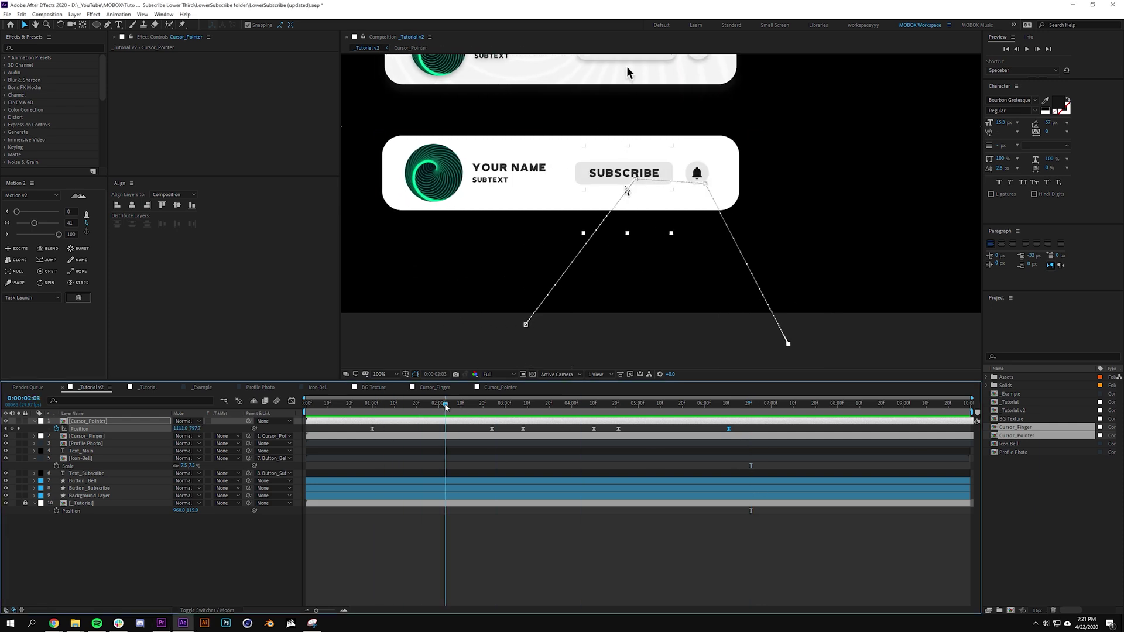
key("t")
left_click(57, 429)
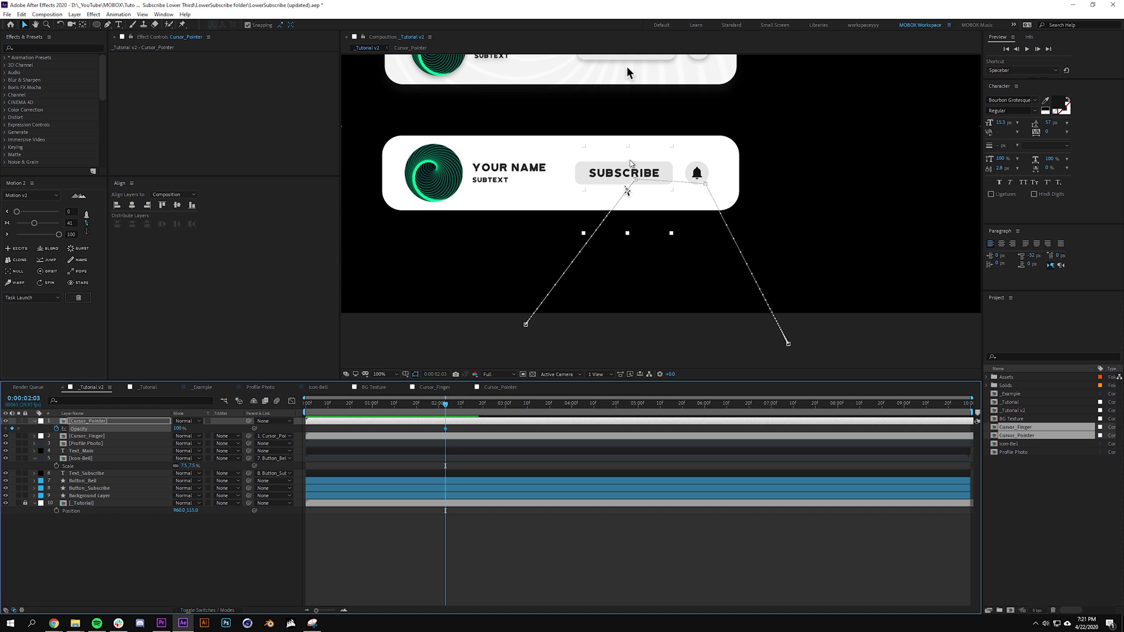
key("shift+p")
key("period")
key("period")
left_click_drag(566, 163, 650, 277)
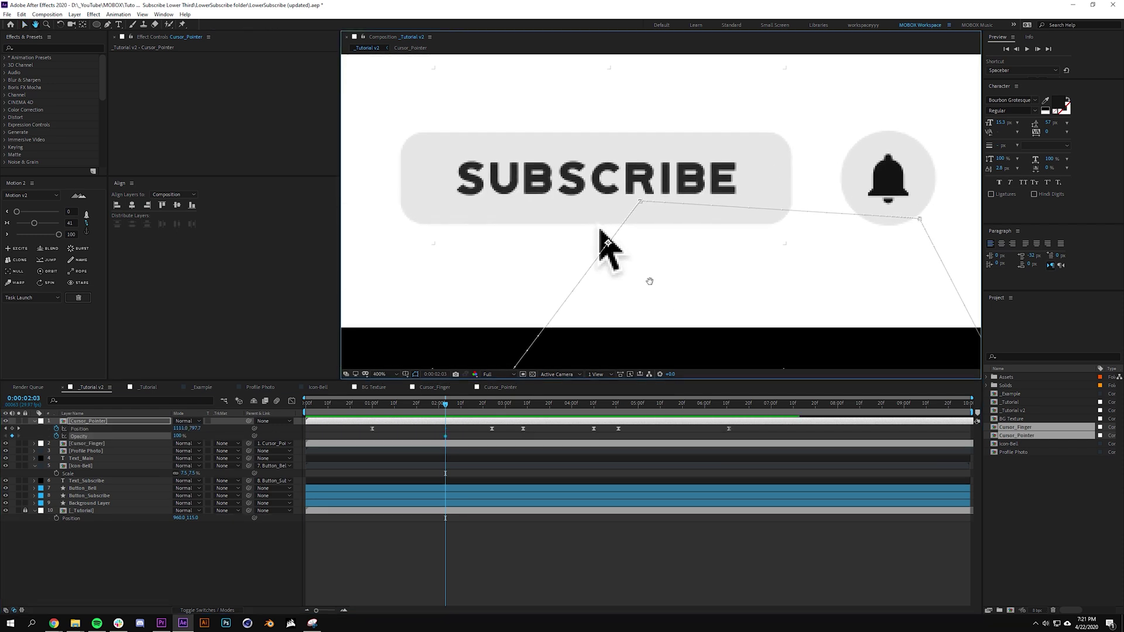
left_click(446, 408)
key("Page_Down")
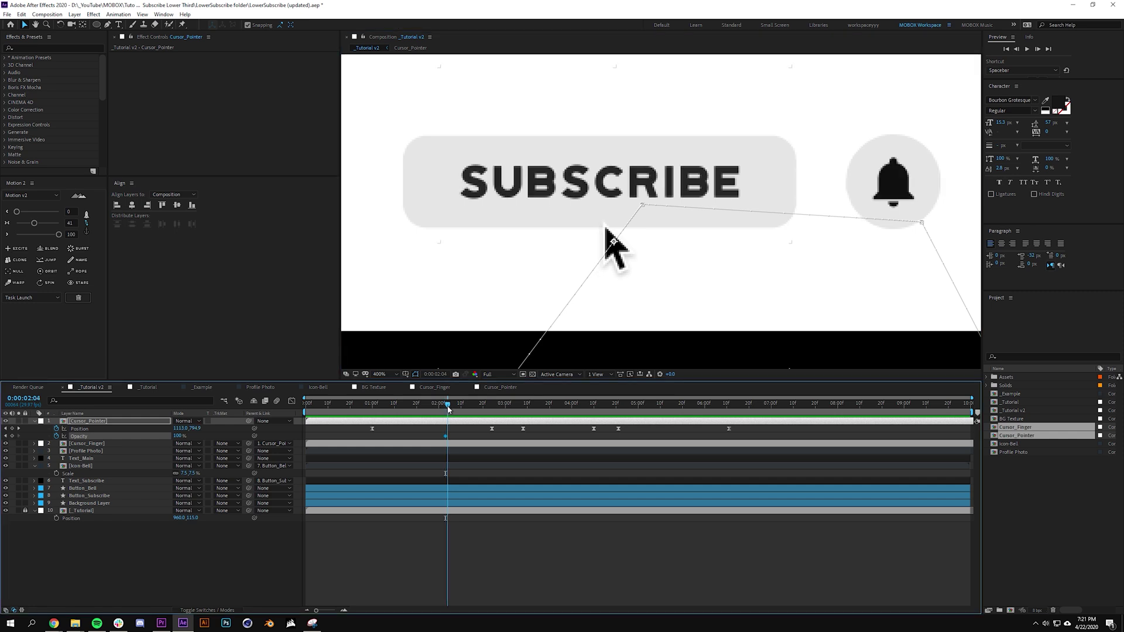
left_click_drag(178, 439, 118, 439)
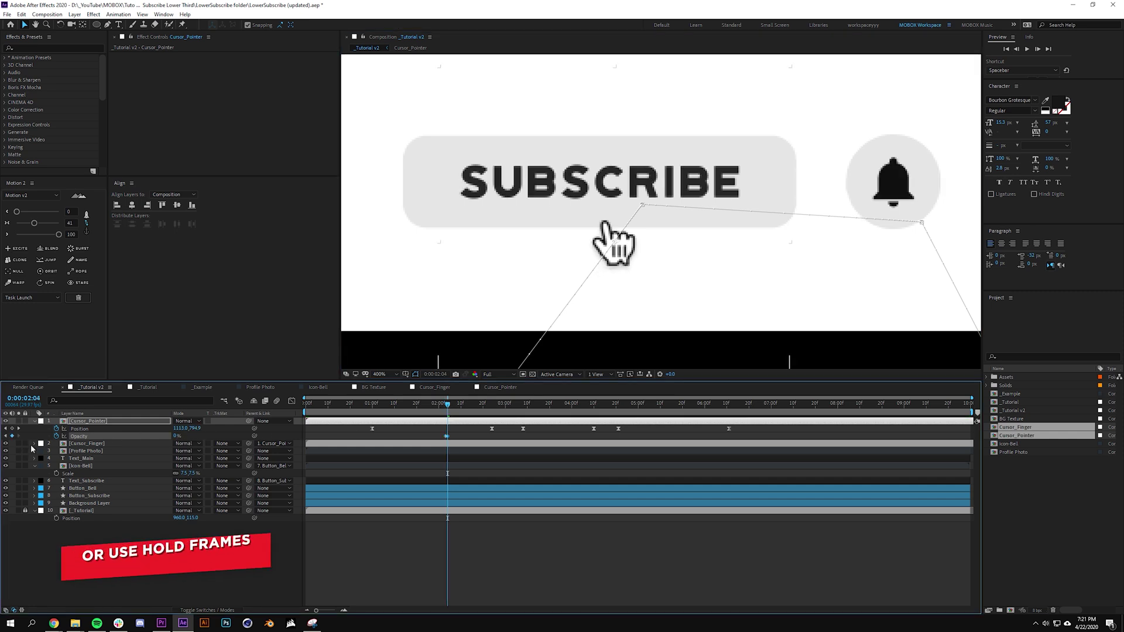
left_click(484, 537)
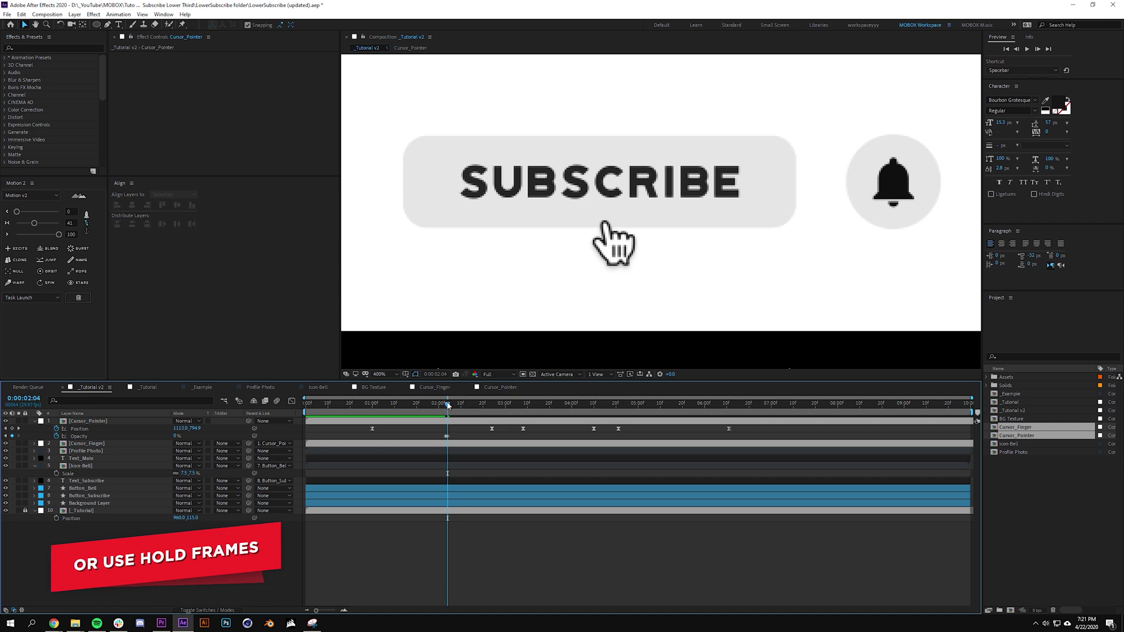
Play the cursor swap and add another Cursor_Pointer opacity keyframe at about 0:00:03:18
key("space")
left_click_drag(507, 401, 545, 403)
key("alt+shift+t")
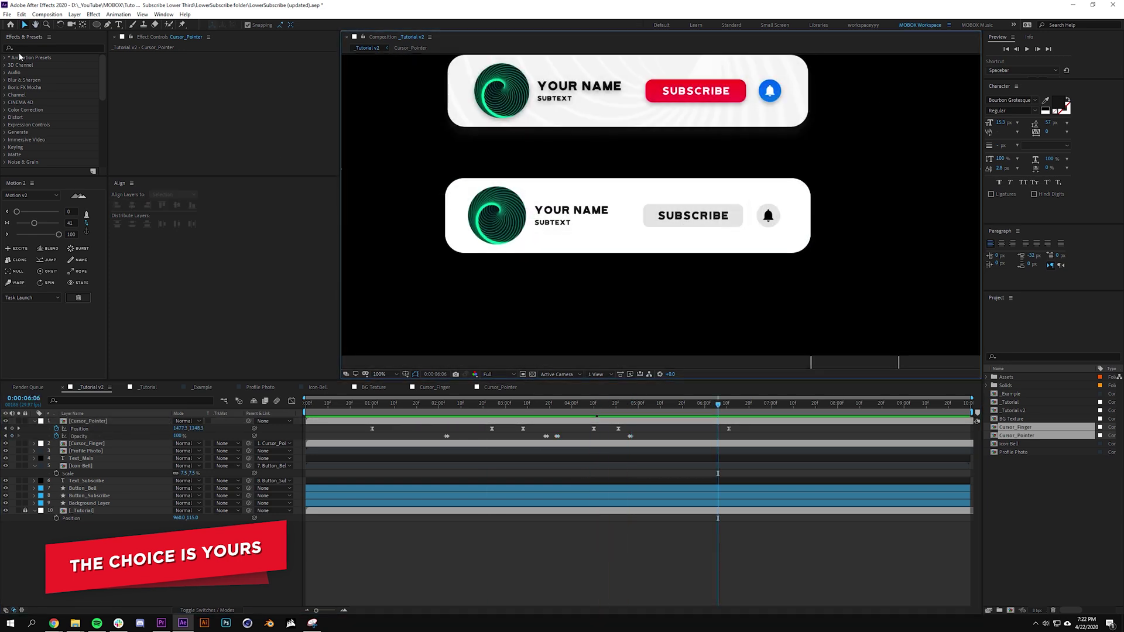
Apply a Drop Shadow to the Profile Photo layer with 30% opacity, 180° direction, distance 5 and softness 21
left_click(24, 48)
type("drop")
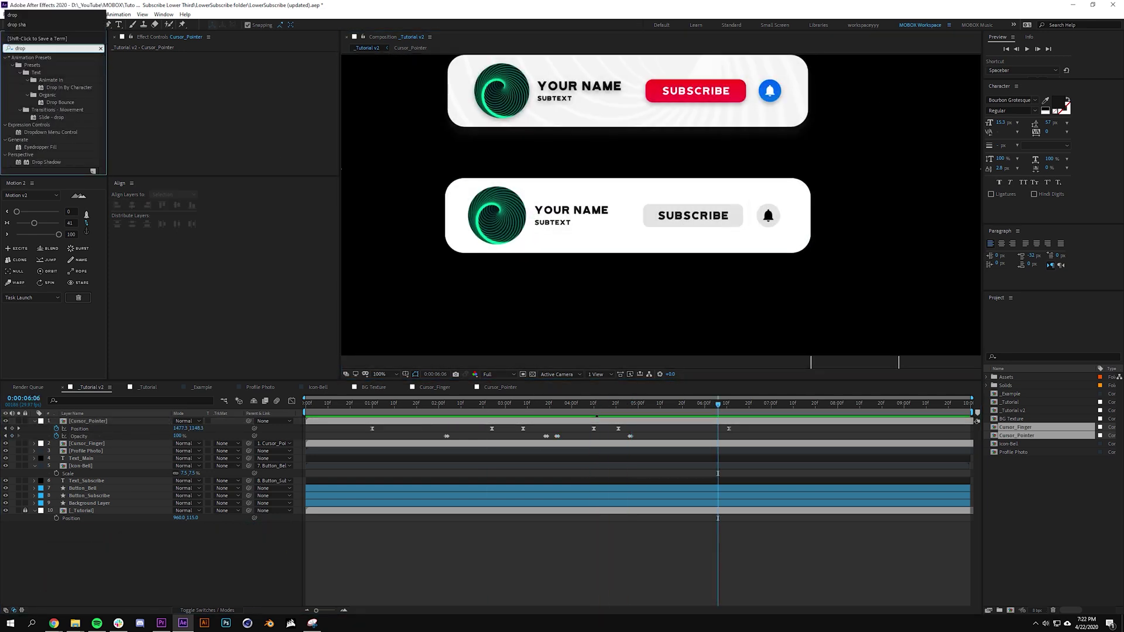
type(" sha")
left_click_drag(46, 67, 125, 450)
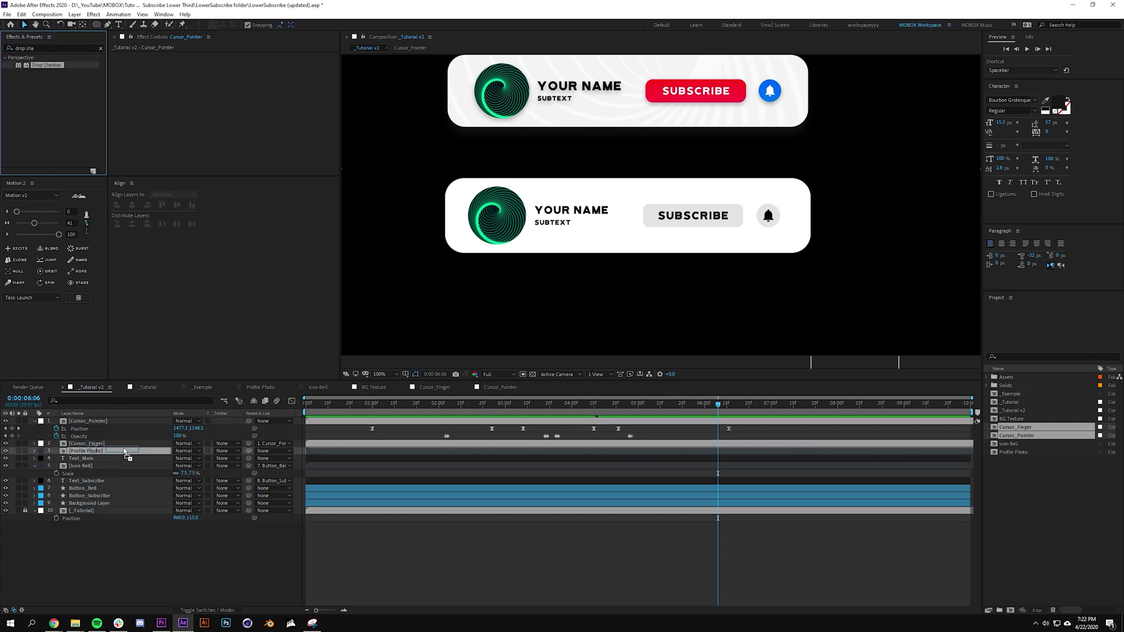
key("ctrl+shift+a")
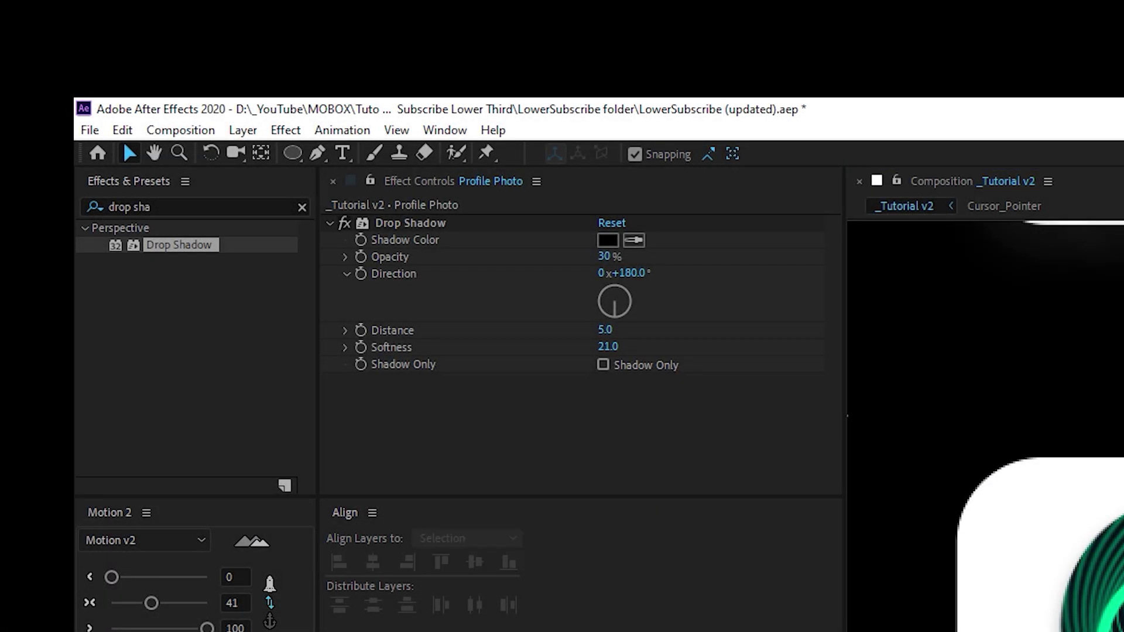
Copy the Profile Photo's Drop Shadow effect onto the Button_Subscribe layer
left_click(408, 224)
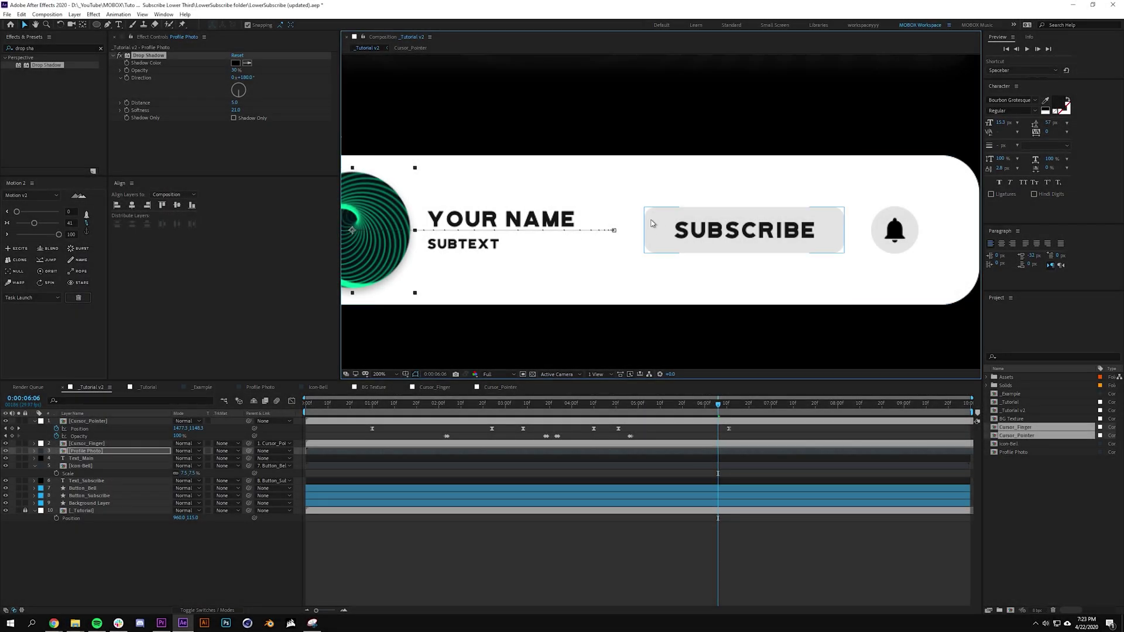
left_click(652, 223)
key("ctrl+v")
left_click_drag(719, 211, 608, 221)
left_click(514, 535)
Keyframe Button_Subscribe's shadow at distance 5 and softness 21 on 0:00:02:28, then reduce the distance and set softness to 8 four frames on
left_click_drag(402, 404, 427, 403)
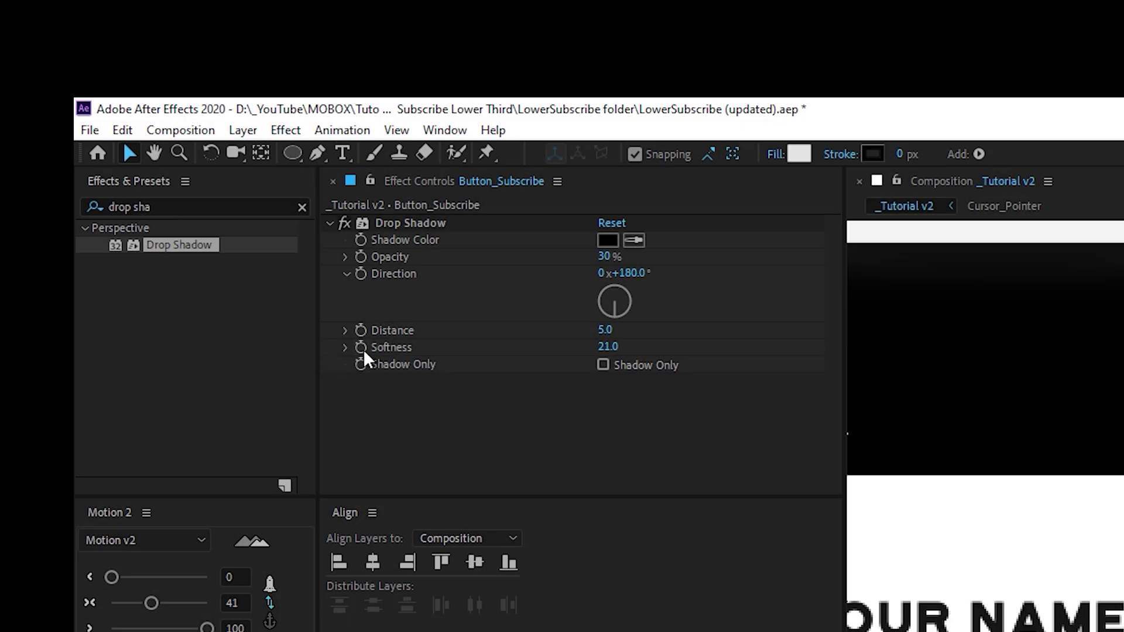
left_click(360, 347)
left_click(361, 330)
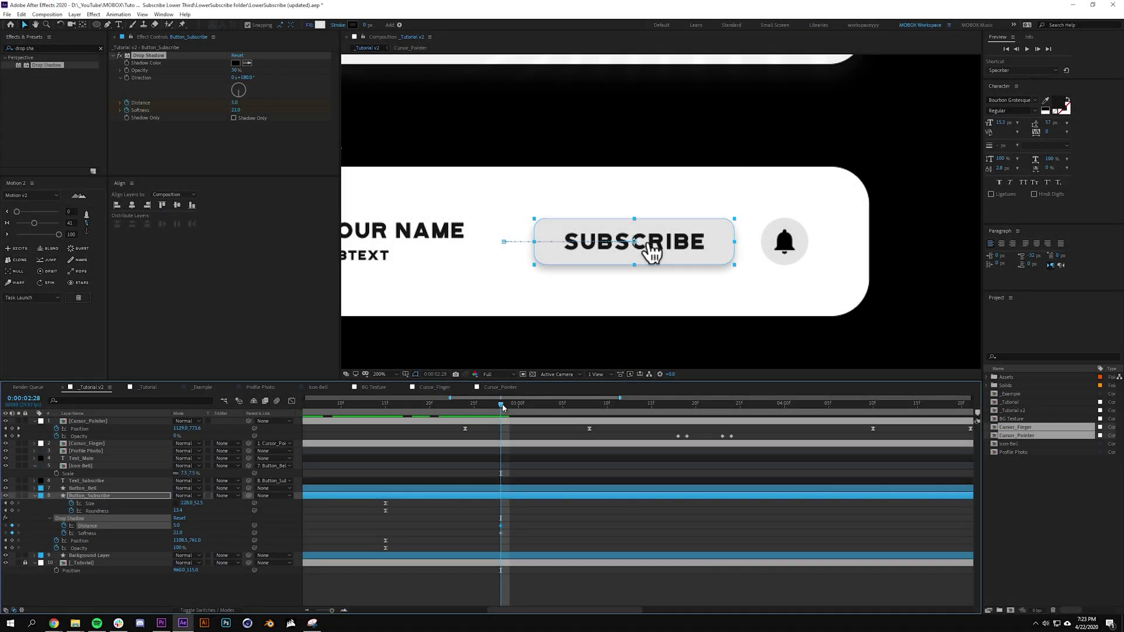
left_click_drag(503, 408, 536, 403)
left_click_drag(179, 533, 162, 526)
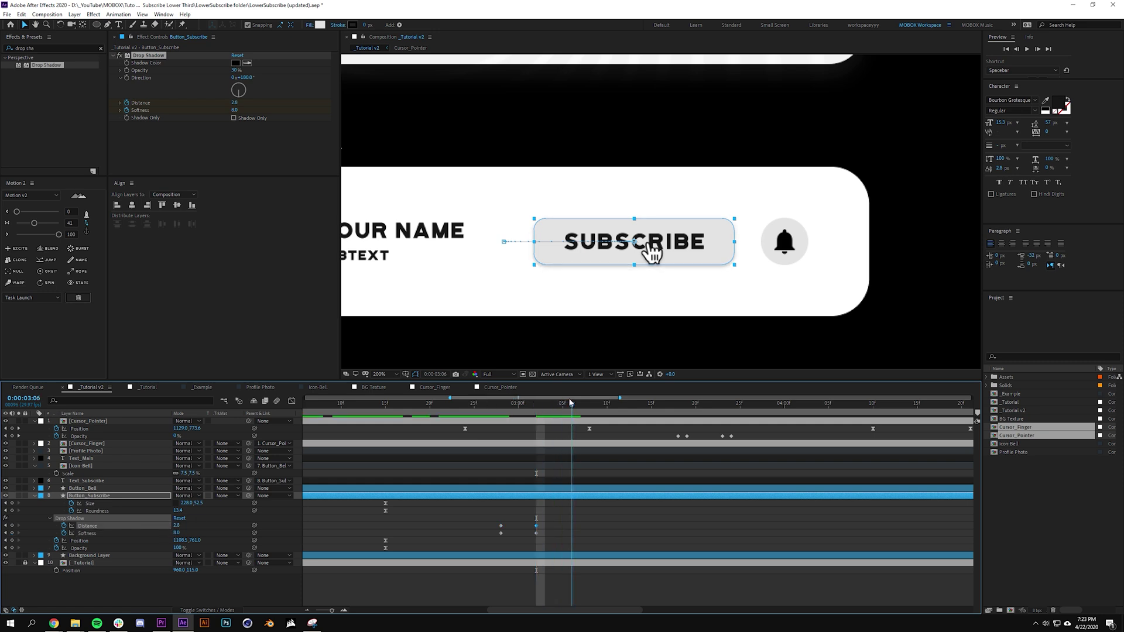
Copy Button_Subscribe's starting shadow distance and softness keyframes and paste them at 0:00:03:06
left_click_drag(508, 520, 591, 536)
key("ctrl+c")
key("ctrl+v")
left_click(623, 533)
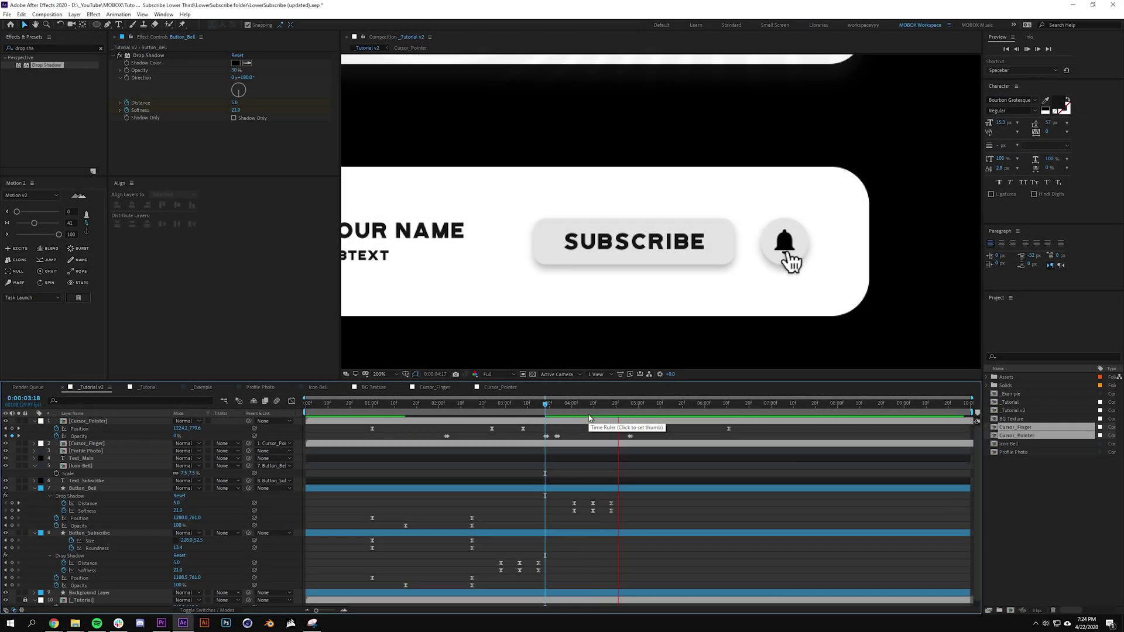
Move all of Button_Bell's Drop Shadow distance and softness keyframes later so they start at about 0:00:04:13
left_click_drag(635, 403, 603, 405)
left_click_drag(561, 501, 642, 531)
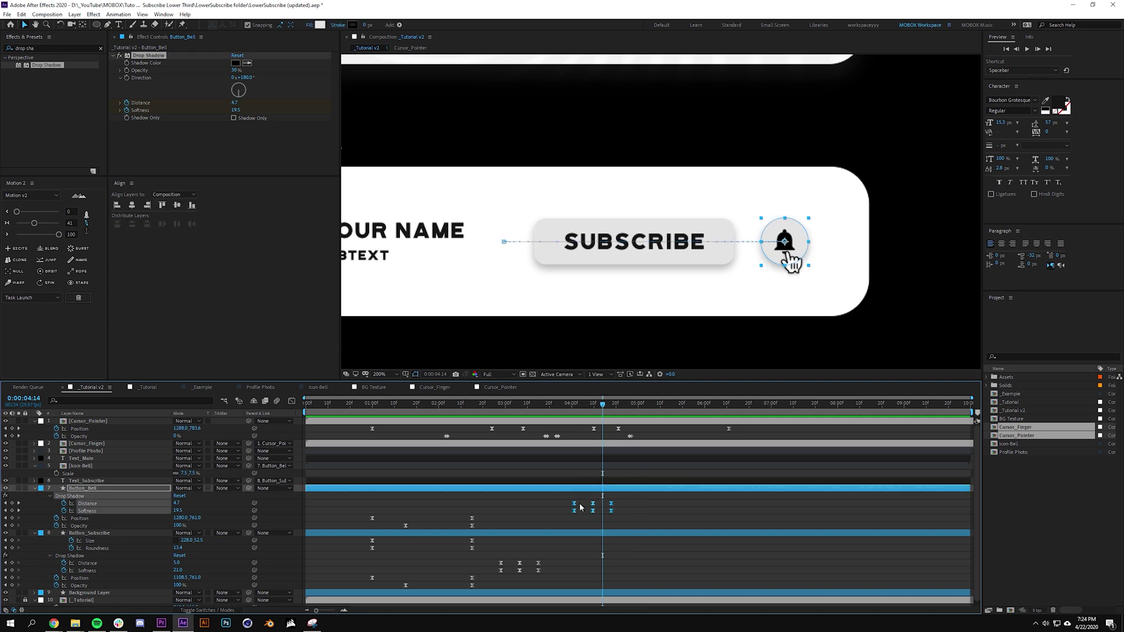
left_click_drag(580, 507, 600, 506)
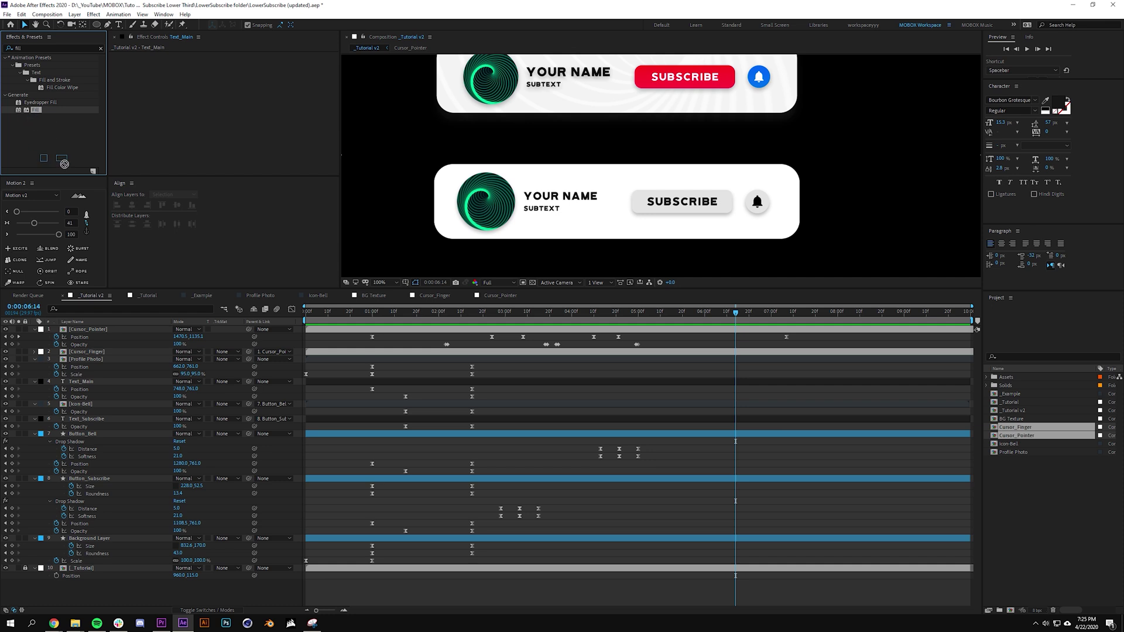
Apply a Fill effect to Text_Subscribe and keyframe its color from dark grey at 0:00:02:28 to white FFFFFF at 0:00:03:15
left_click_drag(88, 384, 82, 419)
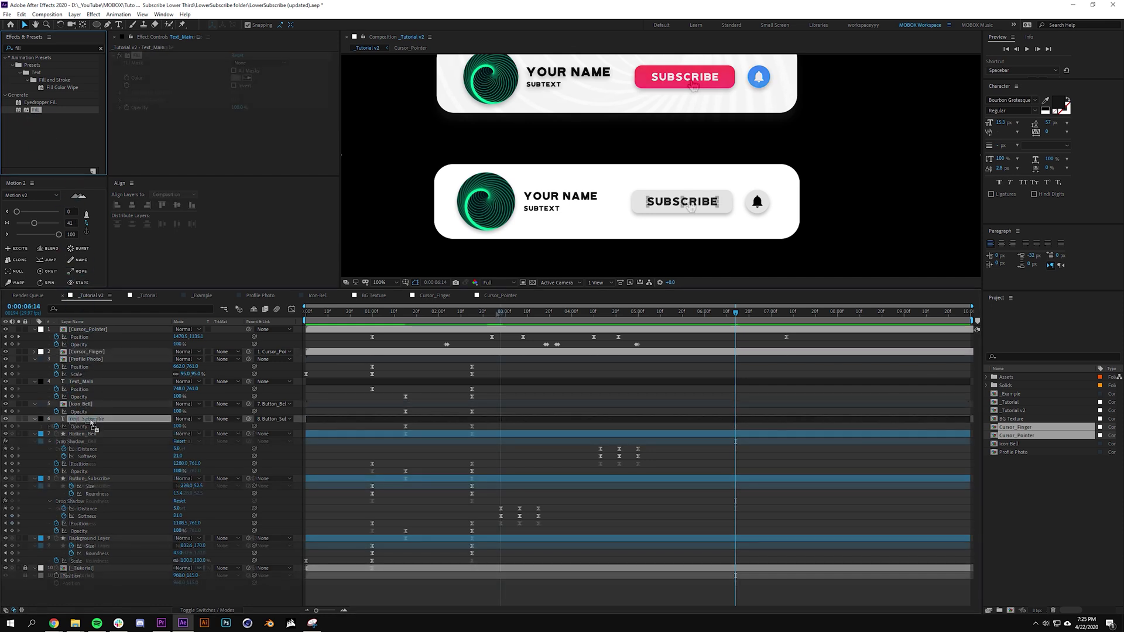
left_click(126, 78)
left_click_drag(507, 313, 541, 314)
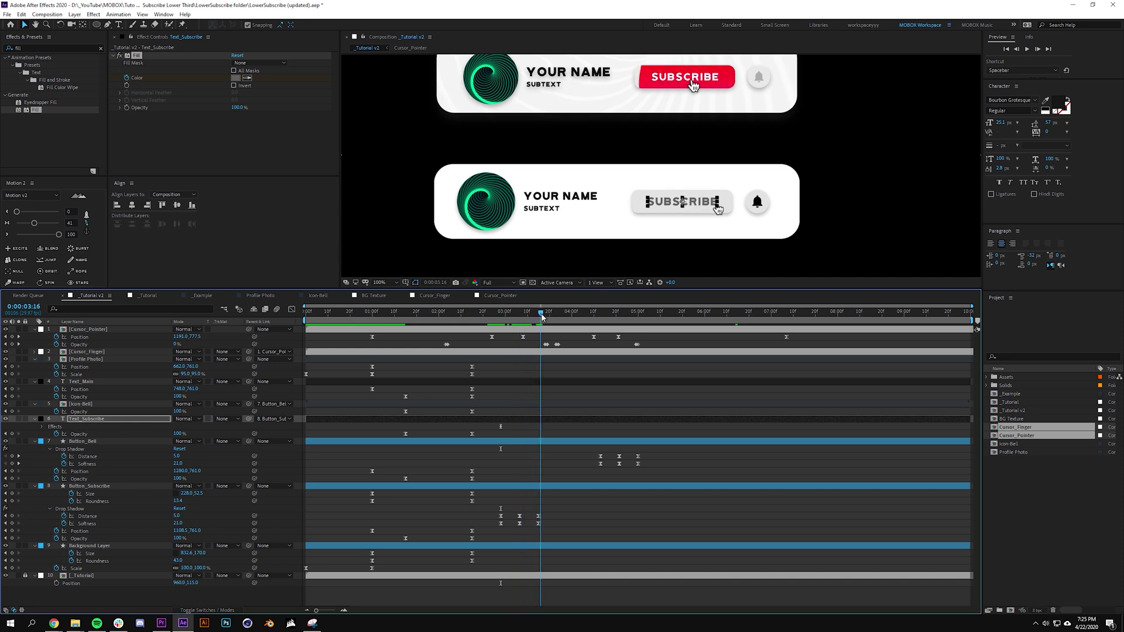
key("u")
left_click(236, 78)
left_click_drag(35, 53, 11, 21)
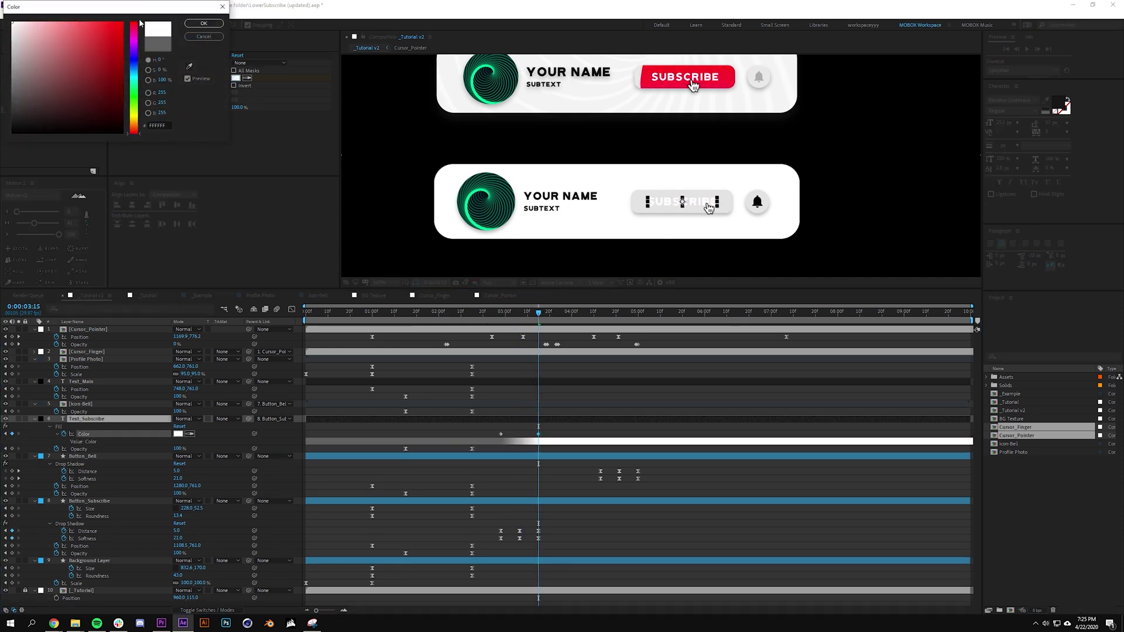
left_click(205, 24)
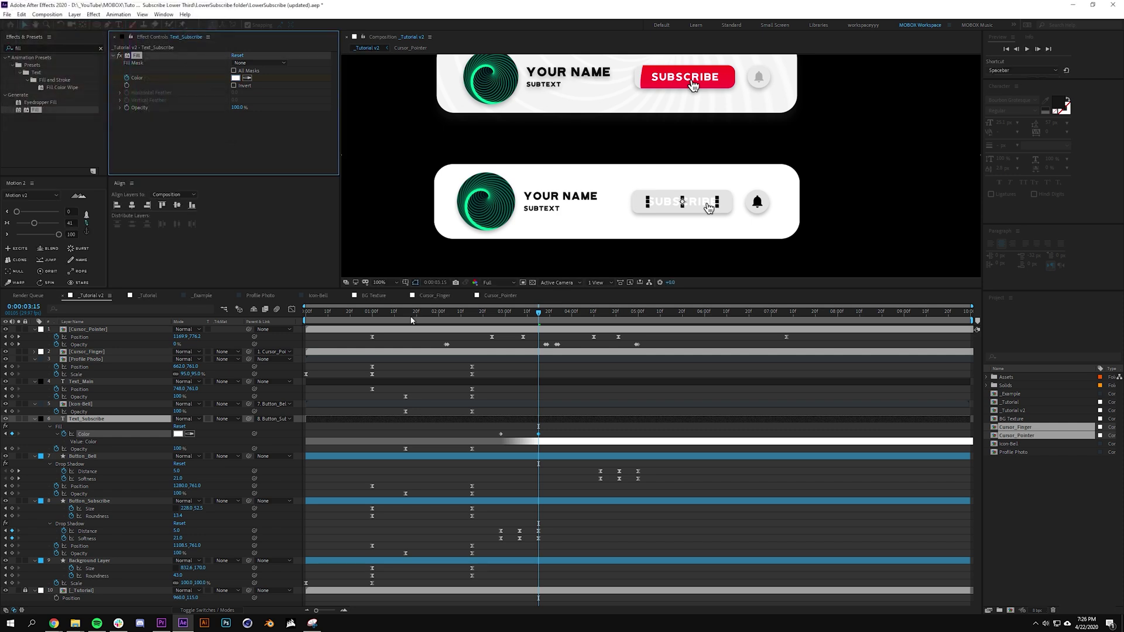
Ease Text_Subscribe's fill color keyframes, preview the change, and move the white keyframe earlier to about 0:00:03:09
left_click(29, 223)
left_click(503, 312)
key("space")
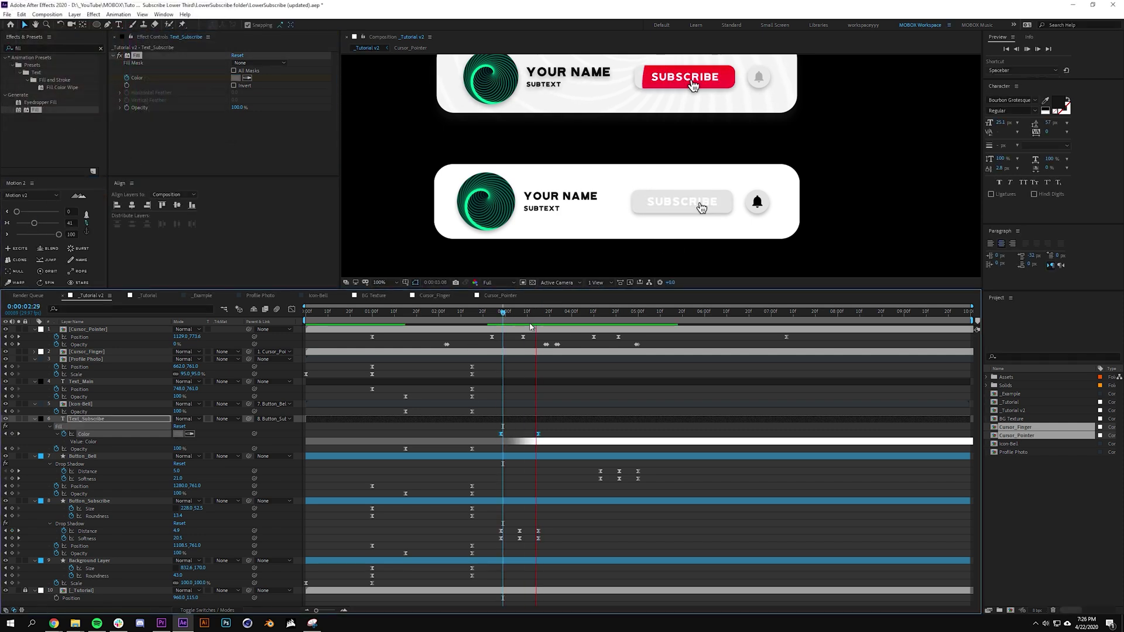
left_click(542, 316)
mouse_move(538, 434)
left_mouse_down()
mouse_move(514, 437)
mouse_move(542, 442)
left_mouse_up()
Copy Text_Subscribe's Fill effect with its color keyframes and paste it onto the Icon-Bell layer at 0:00:04:14
left_click(501, 312)
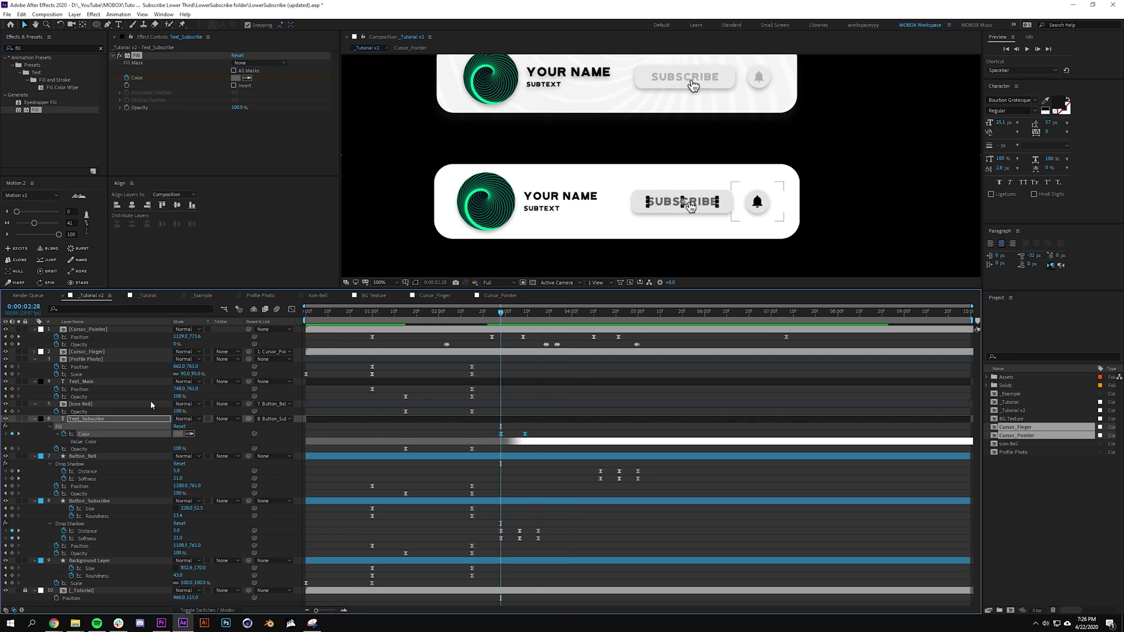
left_click(100, 405)
left_click_drag(562, 316, 592, 315)
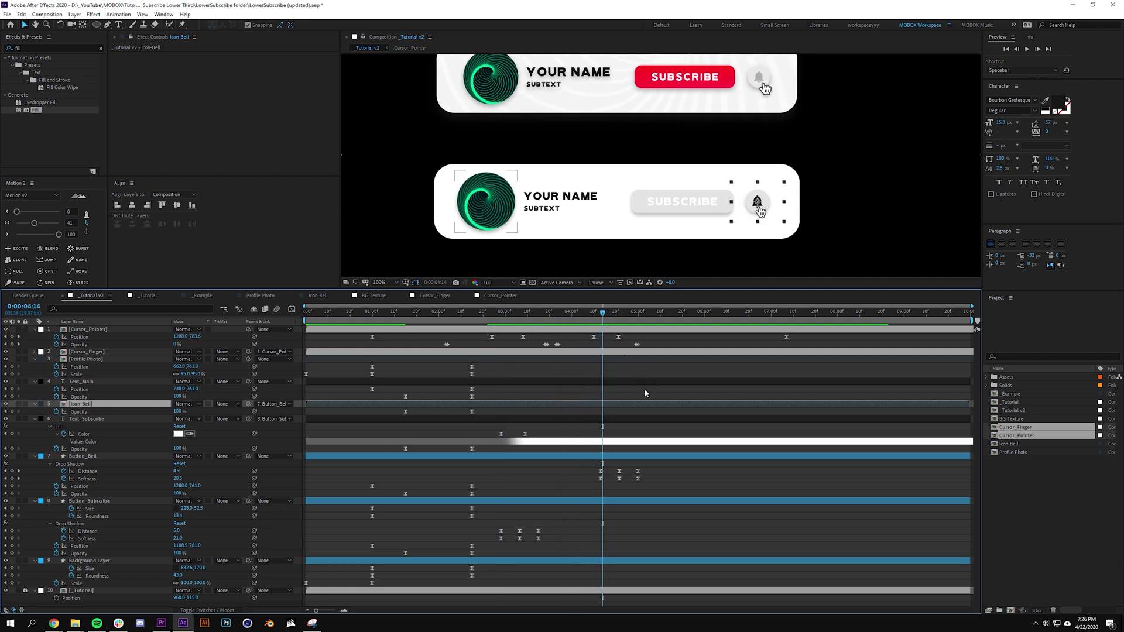
key("ctrl+v")
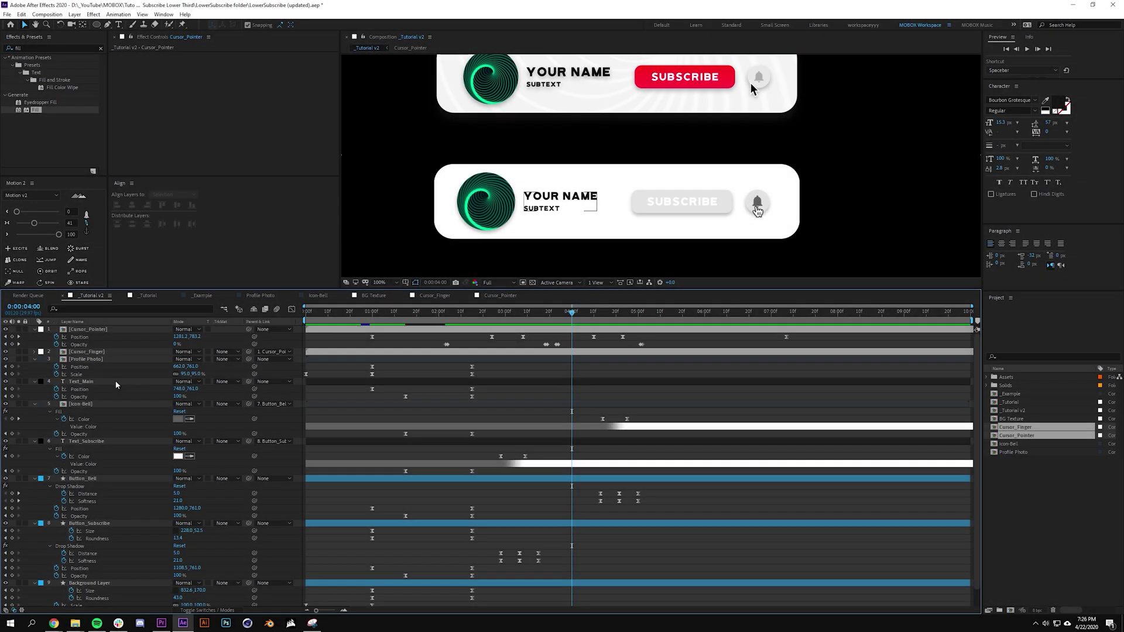
Enable time remapping on the Icon-Bell layer, select its first remap keyframe, and preview the bell
right_click(88, 406)
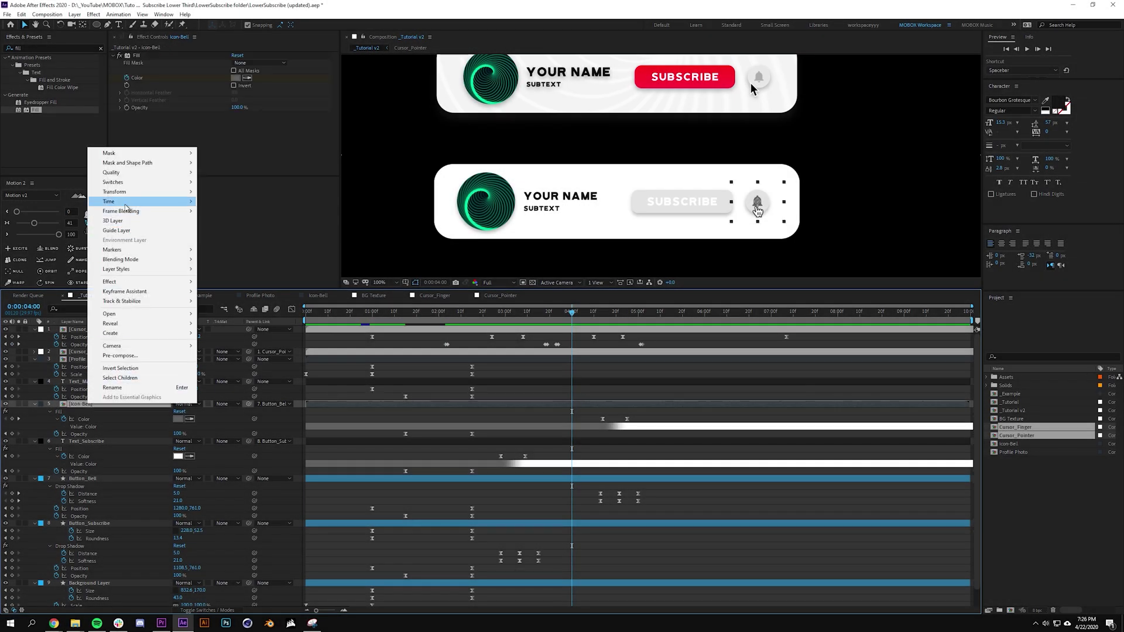
mouse_move(179, 205)
left_click(228, 201)
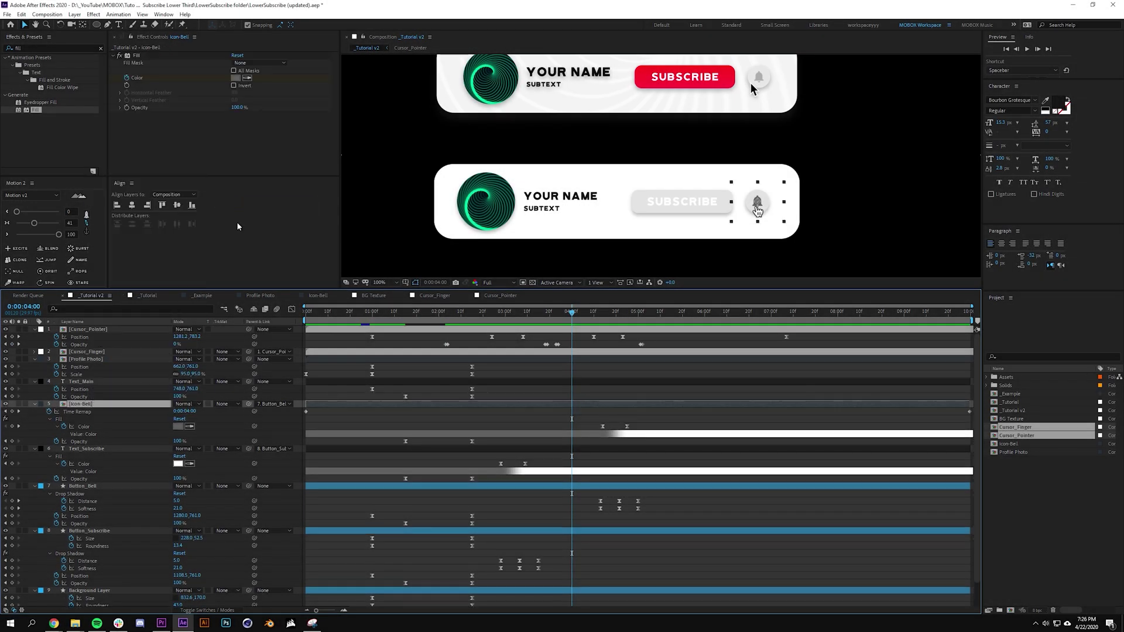
left_click(306, 412)
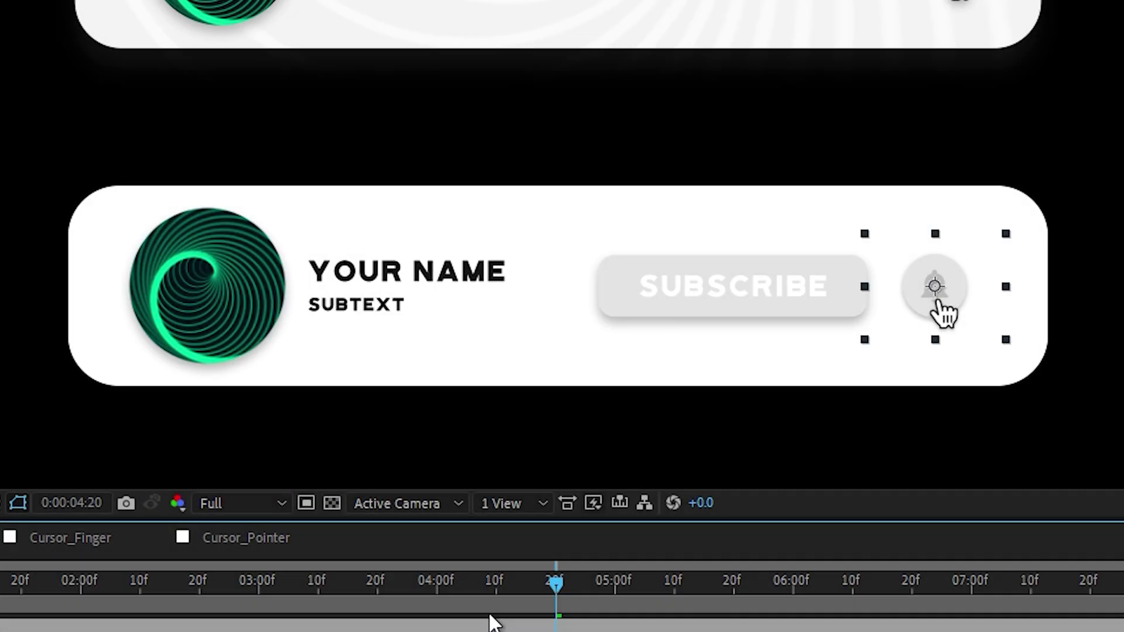
key("space")
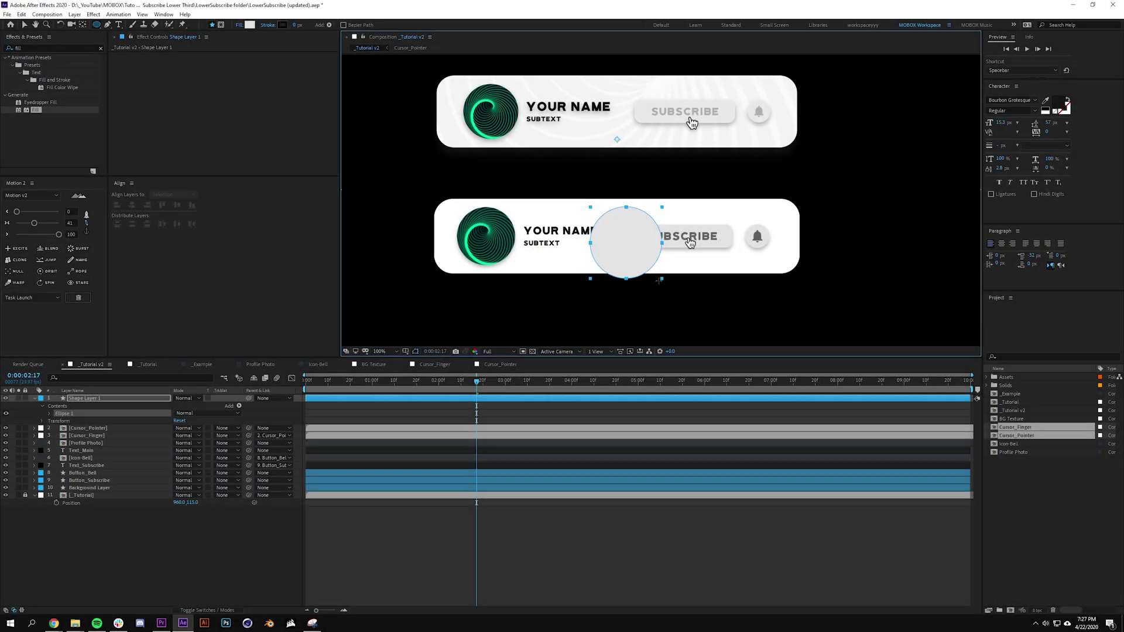
Center the grey circle on the finger cursor's tip at 0:00:02:25, using reduced opacity to align it and restoring full opacity
key("v")
left_click_drag(476, 382, 492, 363)
left_click_drag(628, 245, 706, 243)
scroll(707, 234, "up", 4)
key("t")
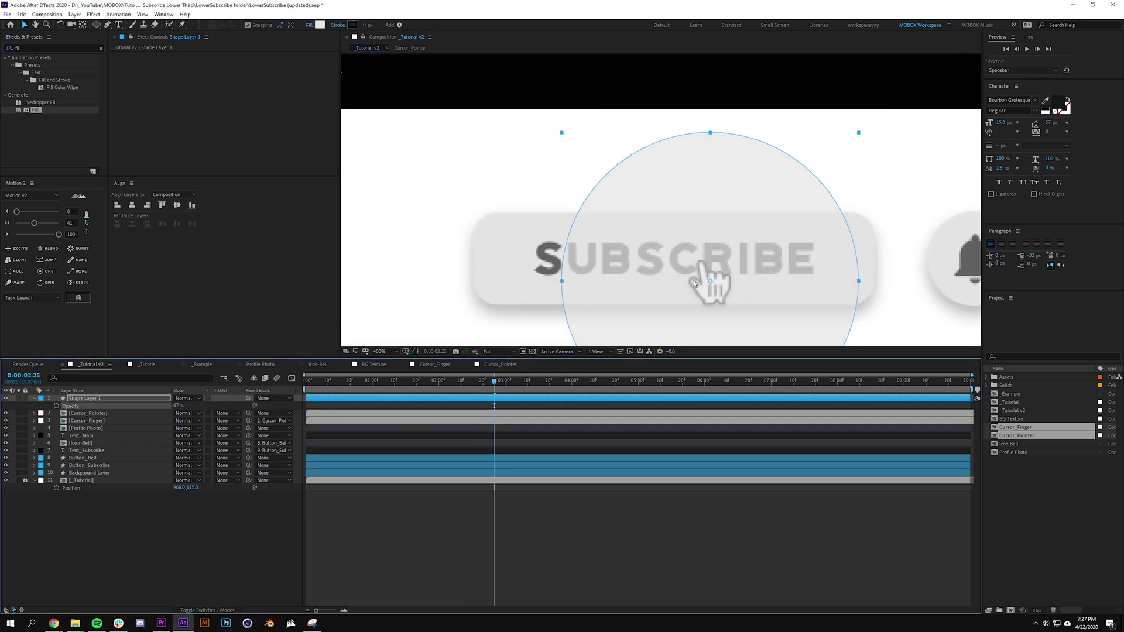
left_click_drag(710, 282, 699, 265)
left_click_drag(175, 406, 296, 433)
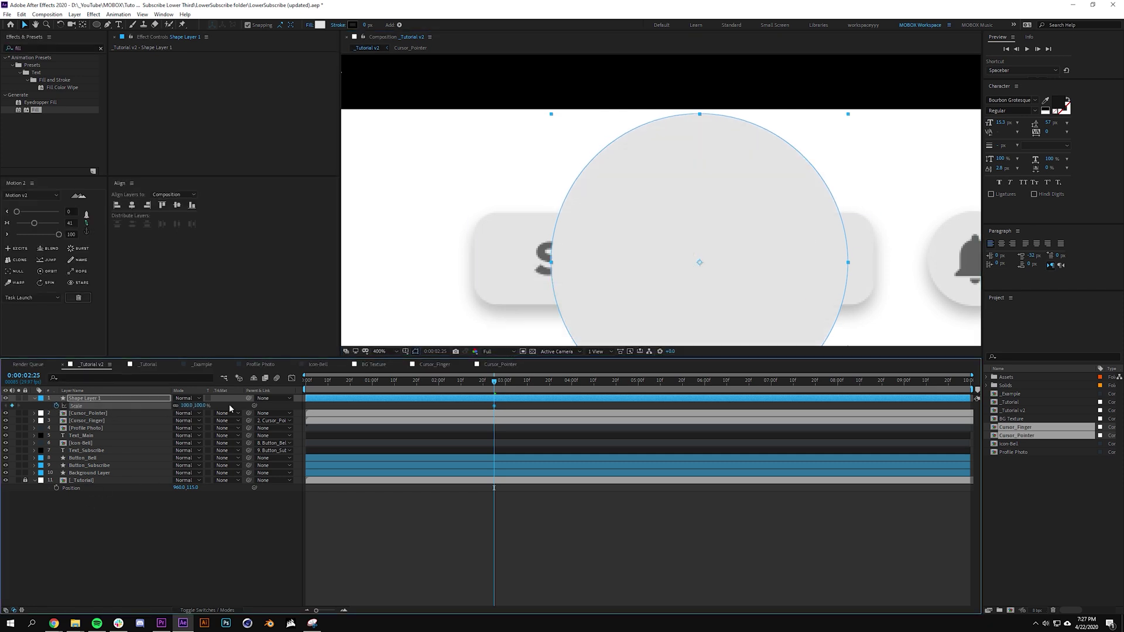
Keyframe the circle's scale from 0% at 0:00:02:25 to about 167% at 0:00:03:20 so it covers the Subscribe button
type("0")
key("Return")
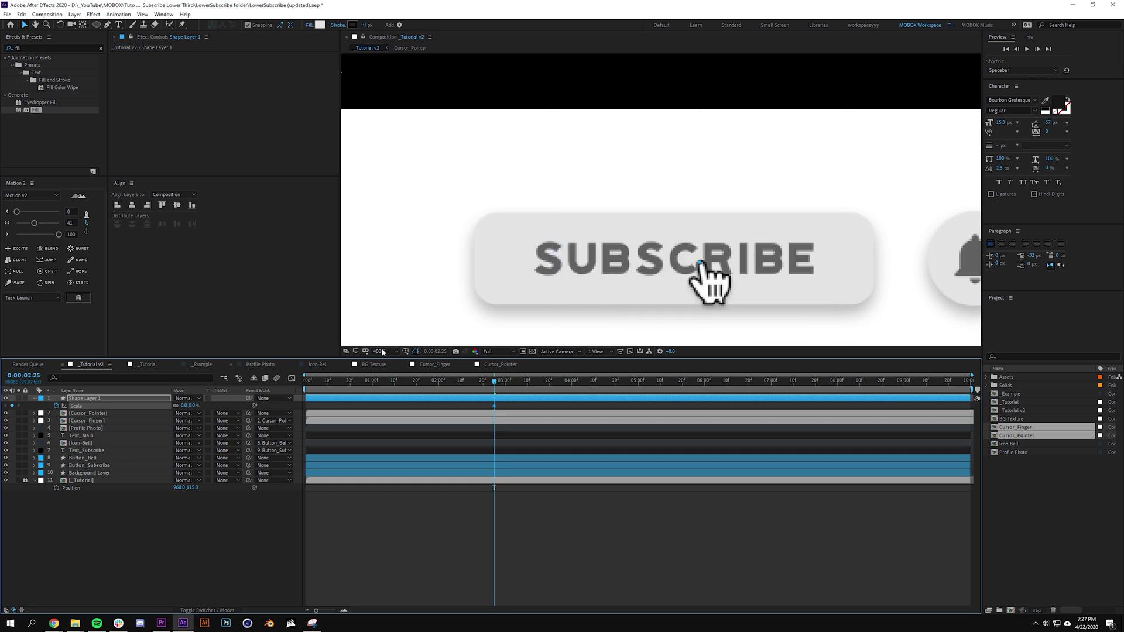
left_click_drag(507, 384, 552, 379)
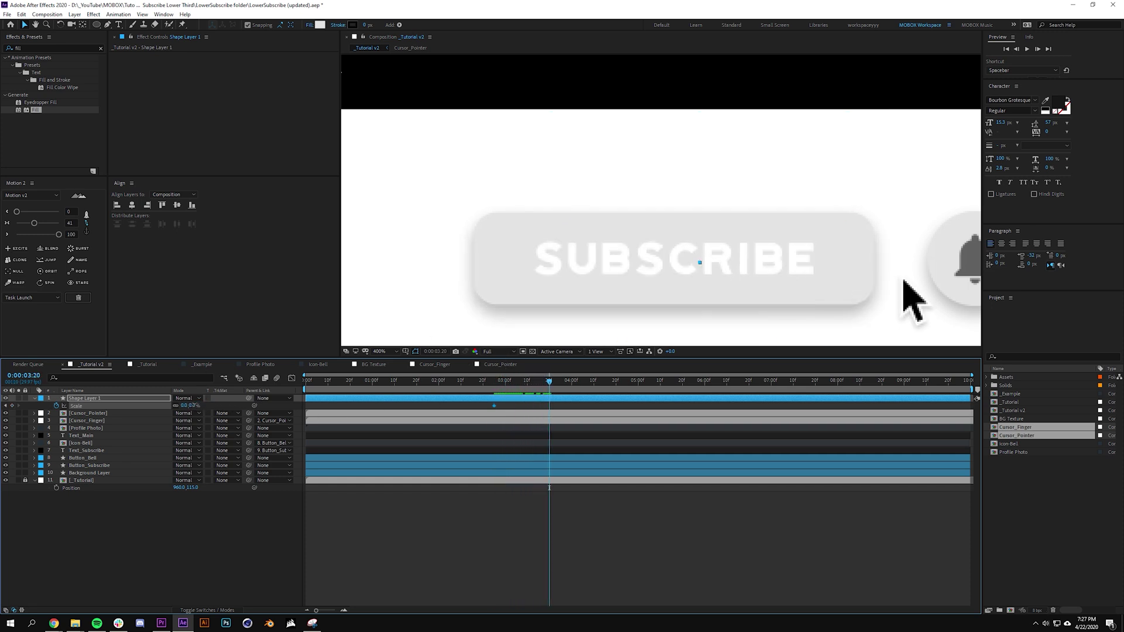
left_click_drag(322, 387, 845, 383)
Change the circle's fill color to bright red and preview it expanding over the Subscribe button
left_click(322, 25)
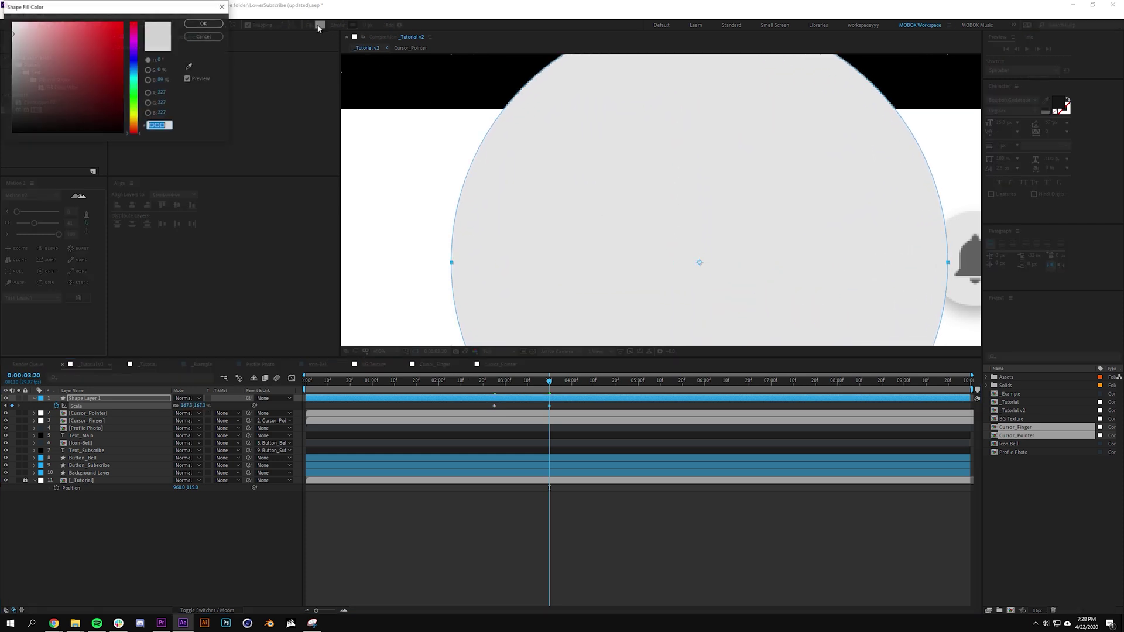
left_click_drag(114, 32, 149, 14)
left_click(204, 23)
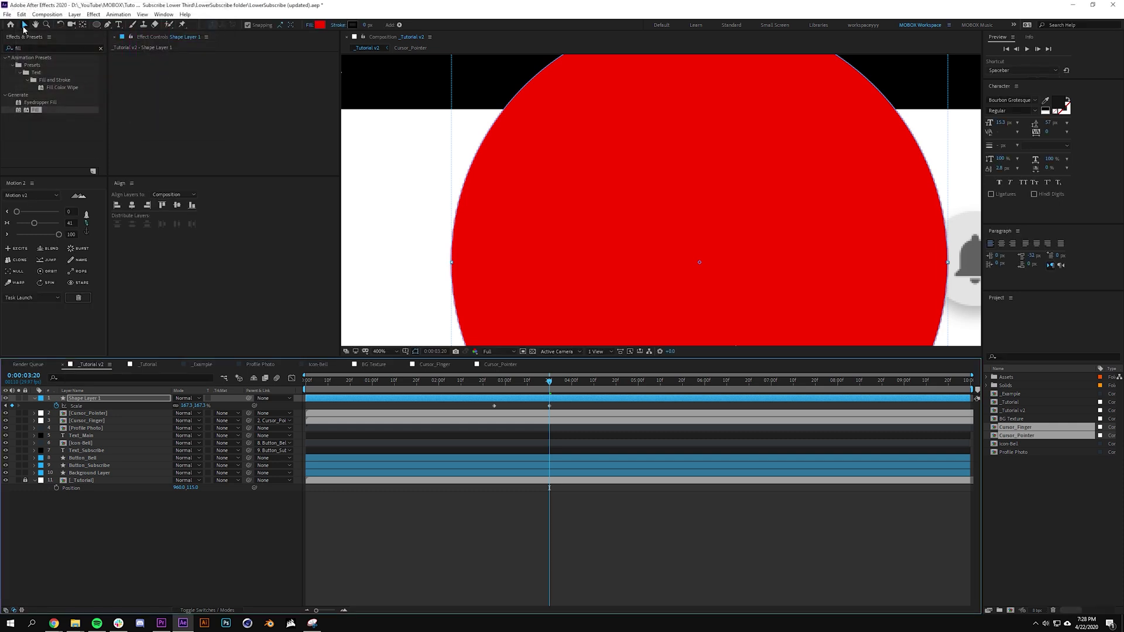
scroll(672, 298, "up", 2)
scroll(672, 299, "down", 3)
key("space")
Apply the Set Matte effect to the red circle layer and take its matte from Button_Subscribe
left_click(36, 48)
type("set")
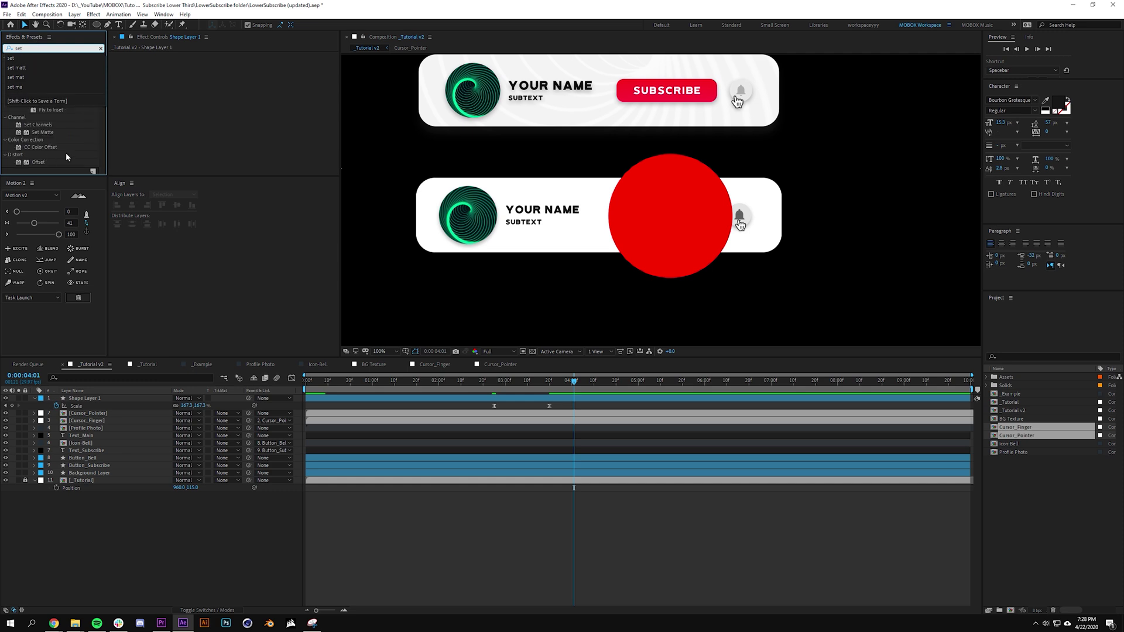
key("Return")
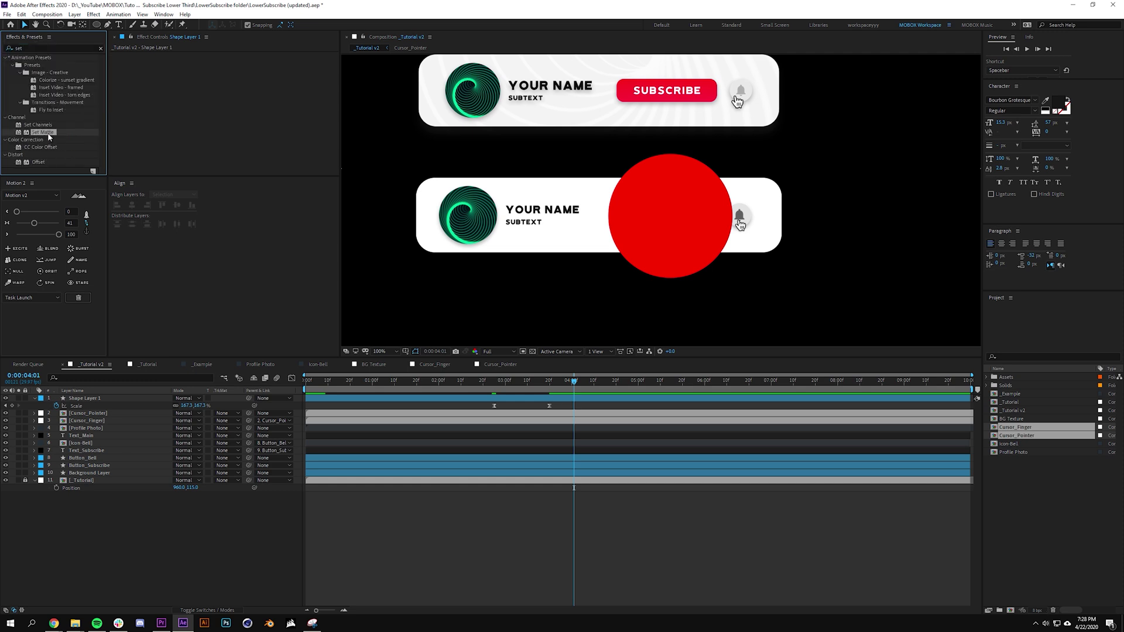
left_click_drag(100, 404, 100, 400)
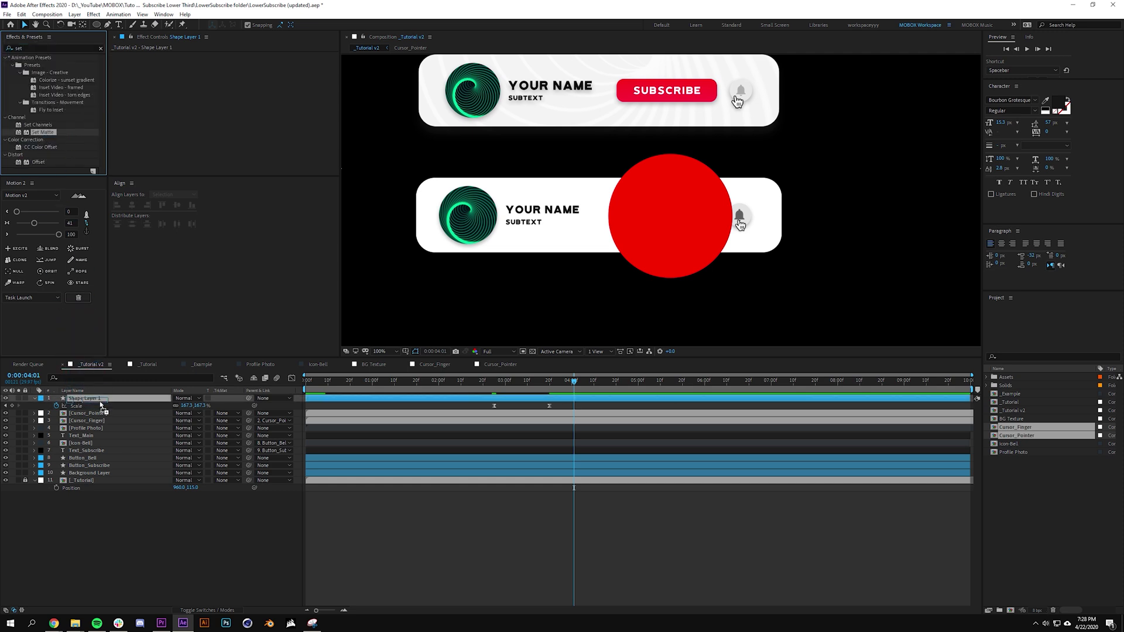
left_click(258, 63)
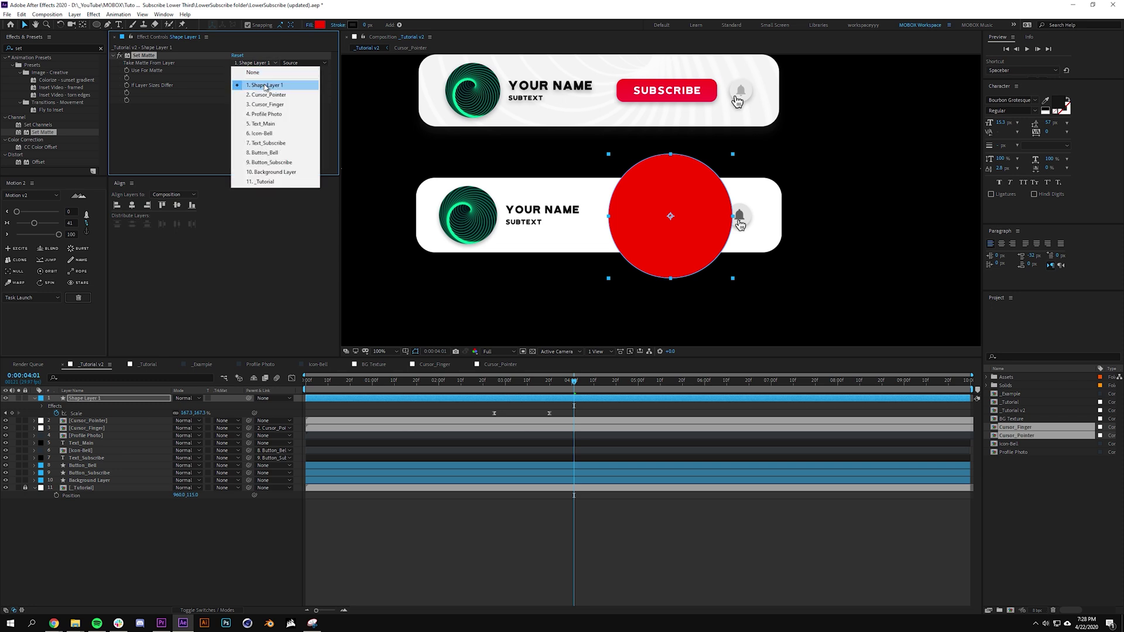
left_click(278, 162)
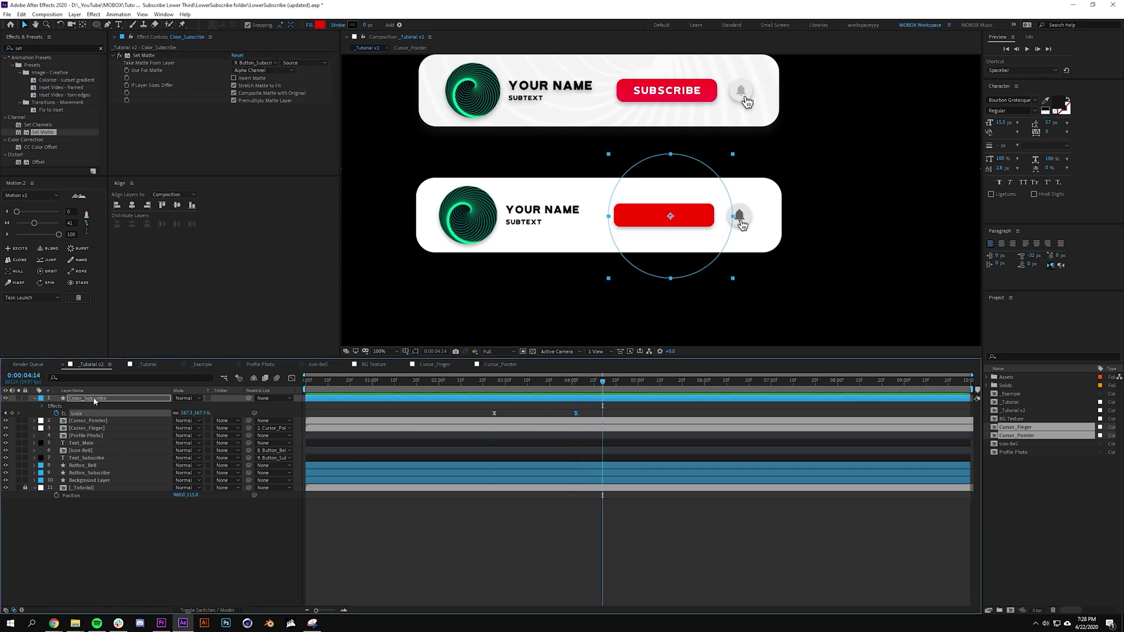
Move Color_Subscribe beneath the Text_Subscribe layer and rename its duplicate as Color_Bell
left_click_drag(94, 401, 94, 465)
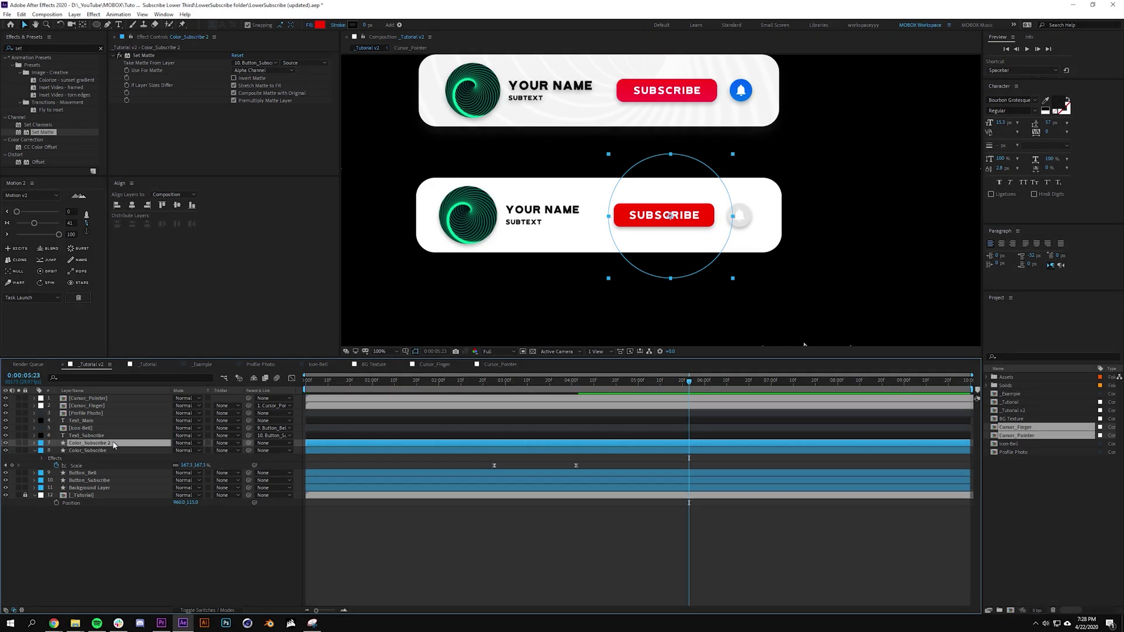
key("Return")
type("Color_B")
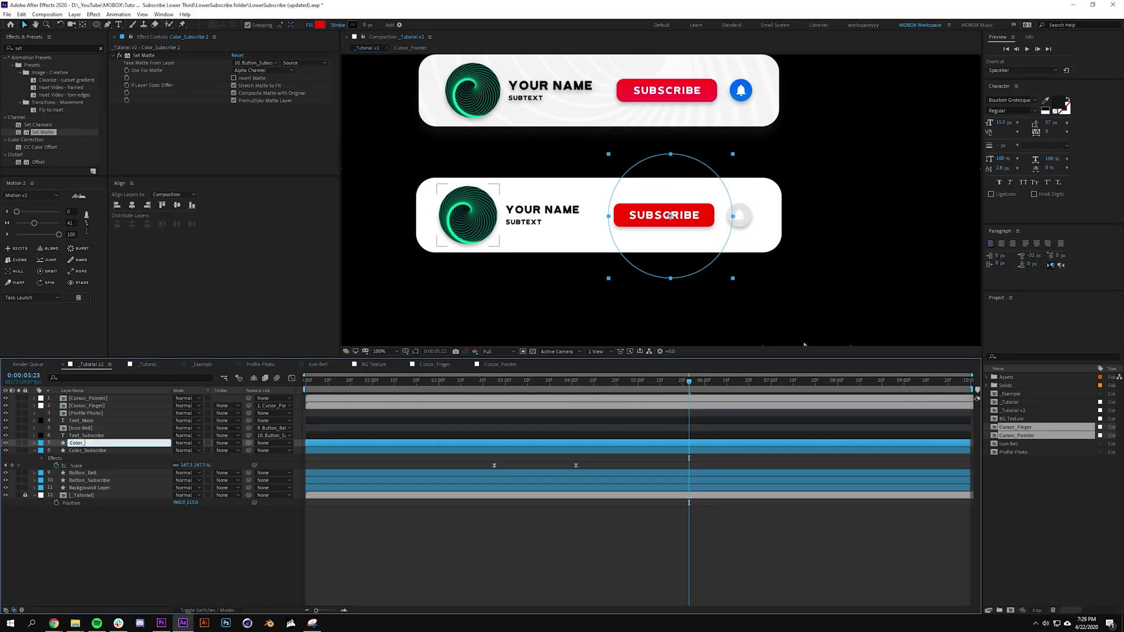
type("ell")
key("Return")
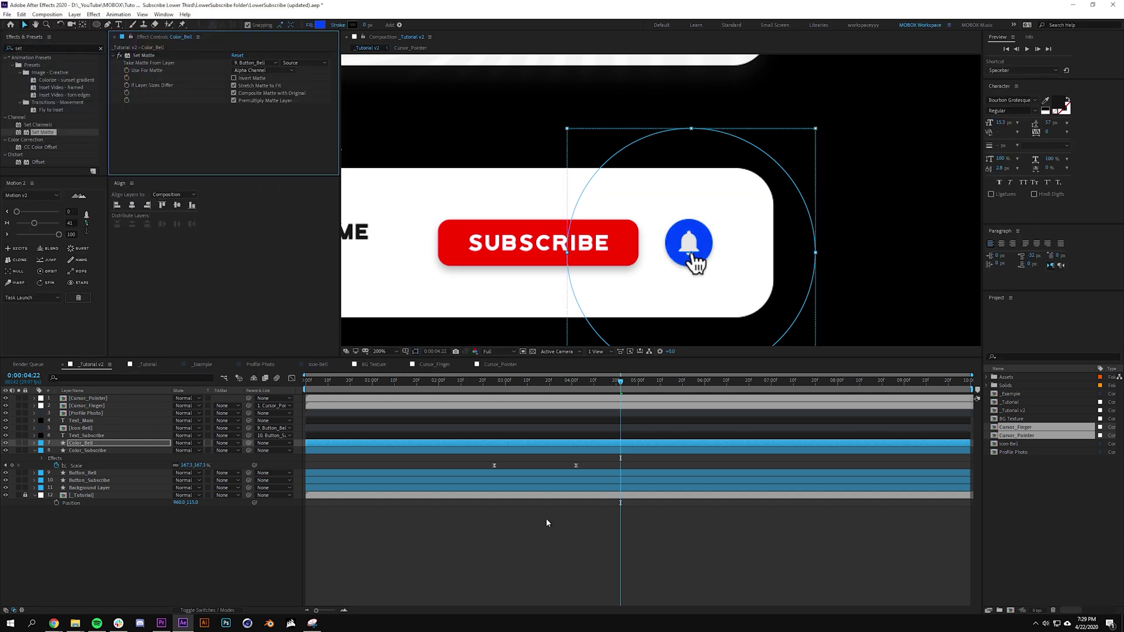
Move Color_Bell's scale keyframes later so they start at about 0:00:04:24, and preview the bell's color fill
left_click(546, 518)
left_click(105, 443)
key("u")
left_click_drag(589, 453, 625, 451)
left_click(593, 380)
key("space")
key("space")
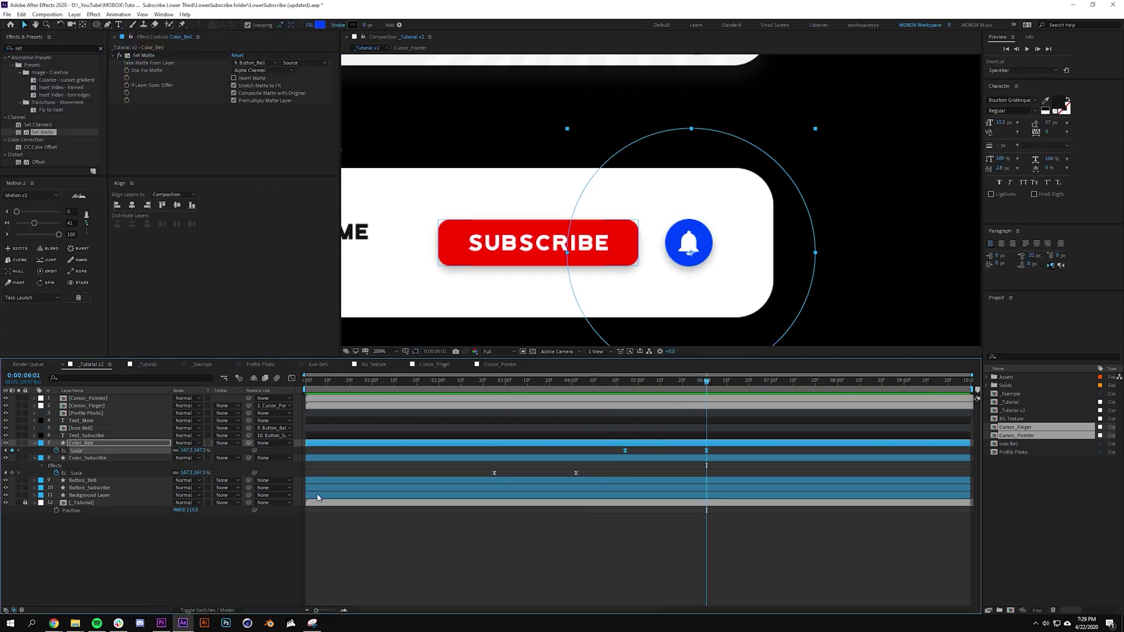
key("j")
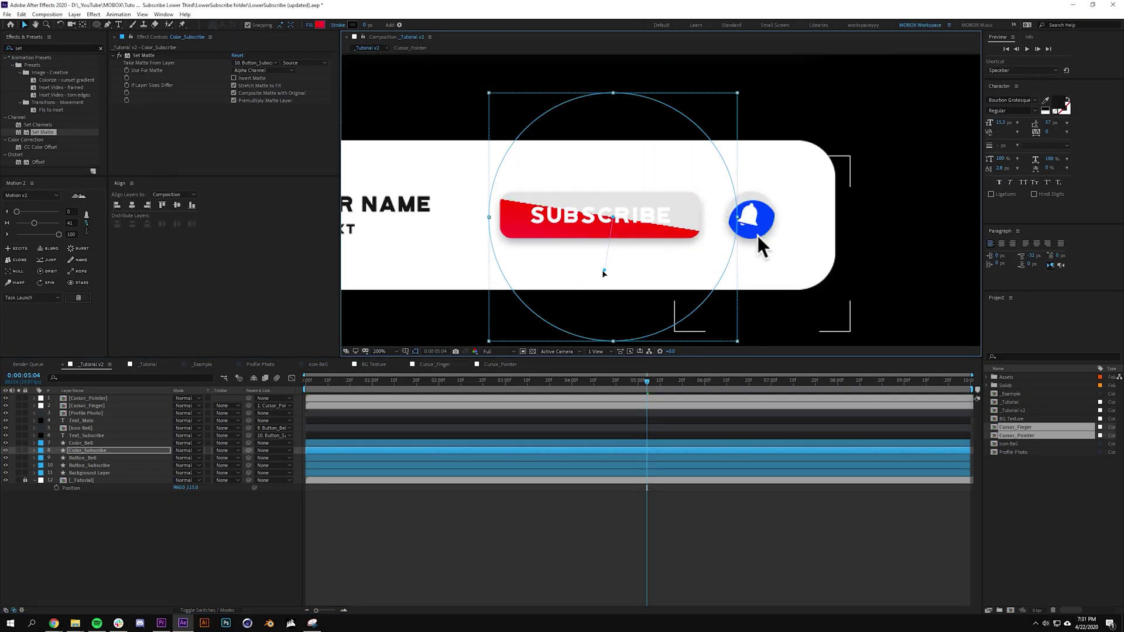
Place the end of Color_Subscribe's red gradient just below the button and give Color_Bell a blue gradient fill
left_click_drag(603, 272, 612, 288)
left_click(319, 25)
left_click(216, 25)
left_click(80, 443)
left_click(309, 25)
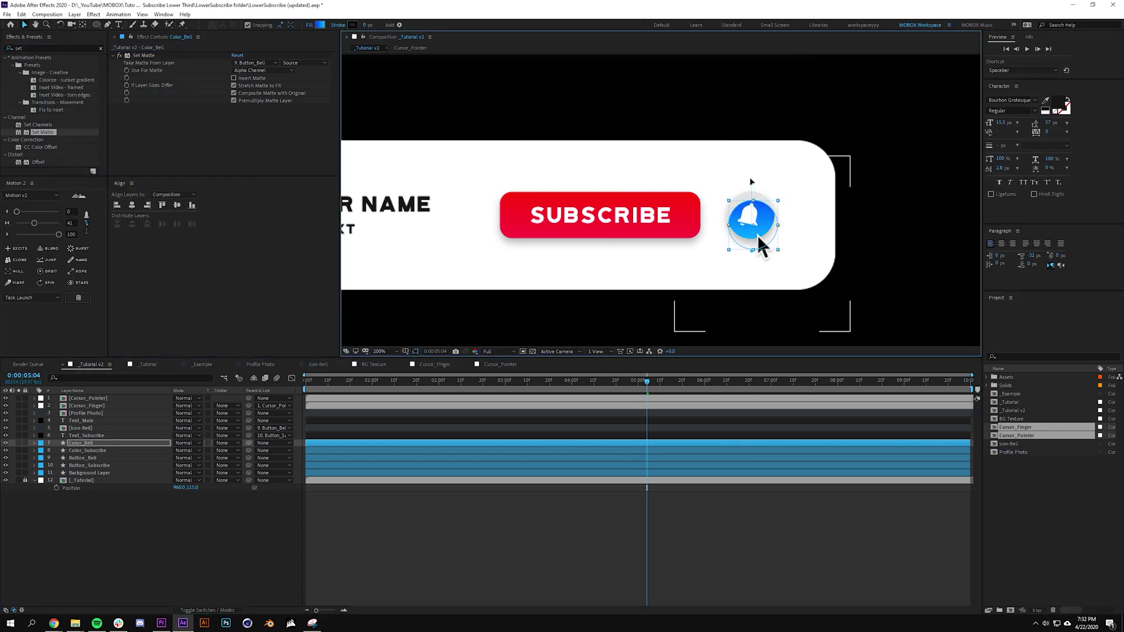
Add the Turbulent Displace effect to Color_Subscribe, placed above its Set Matte effect
left_click_drag(700, 379, 472, 394)
left_click(106, 450)
left_click(597, 184)
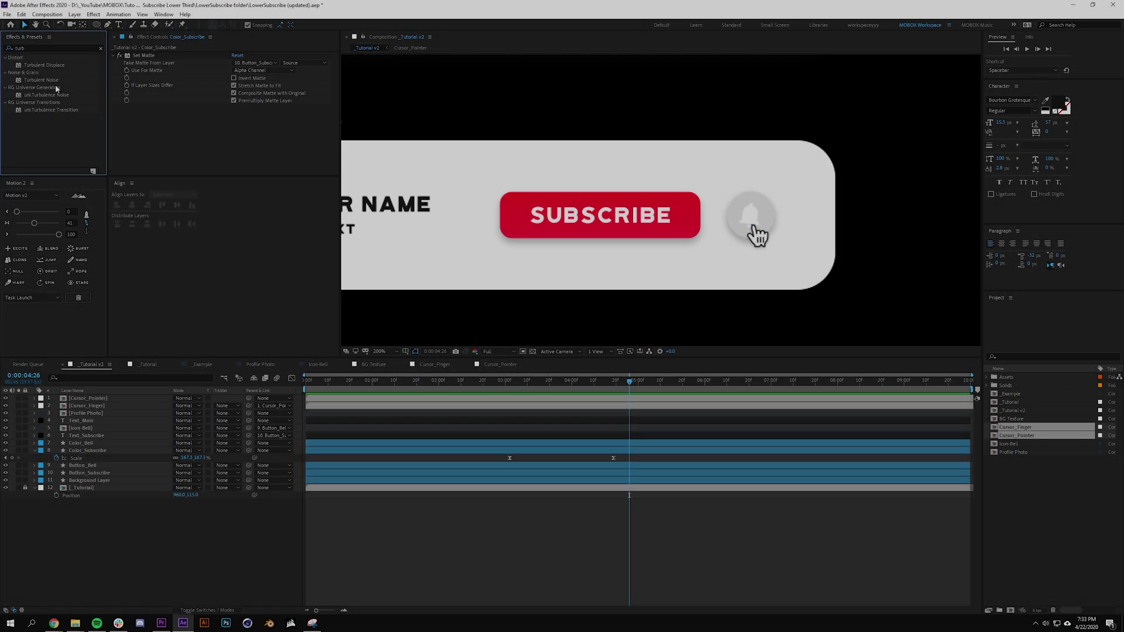
left_click(51, 65)
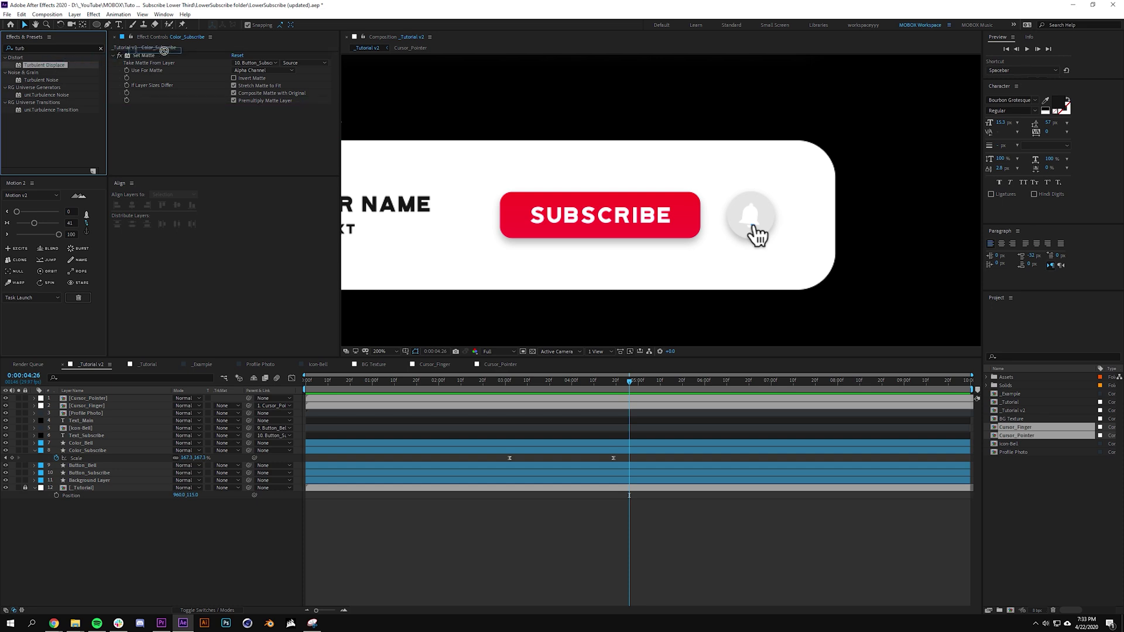
left_click_drag(168, 58, 167, 57)
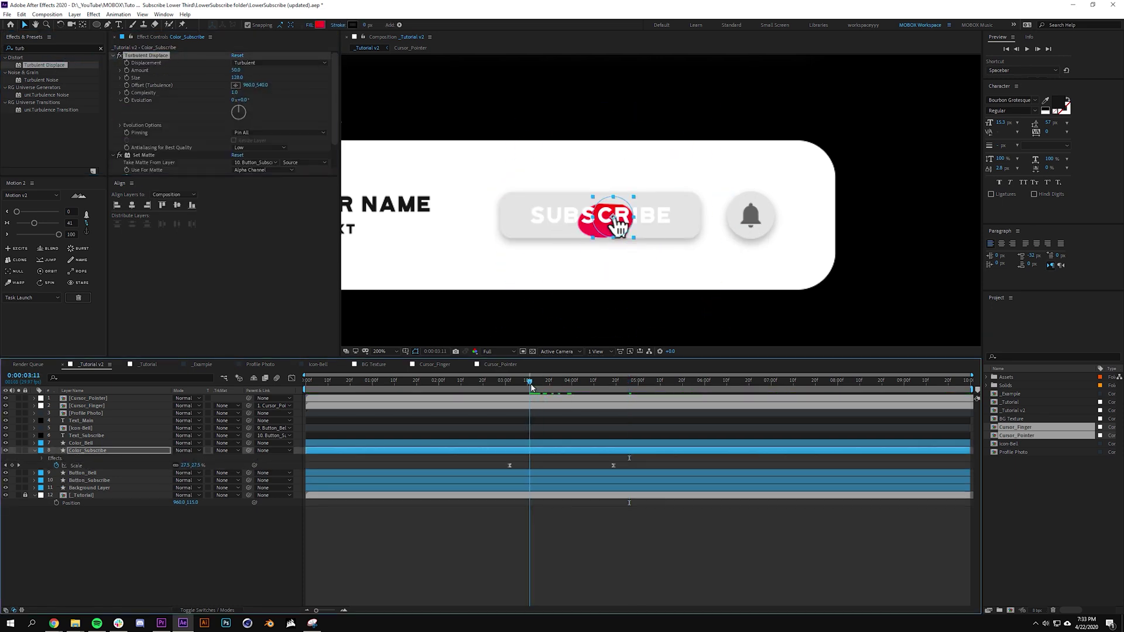
Try a duplicate of Color_Subscribe with a different fill color and a shifted Turbulent Displace evolution
key("ctrl+d")
left_click(319, 24)
left_click_drag(136, 188, 136, 182)
key("Return")
left_click(147, 55)
left_click_drag(243, 99, 287, 100)
left_click_drag(507, 381, 602, 380)
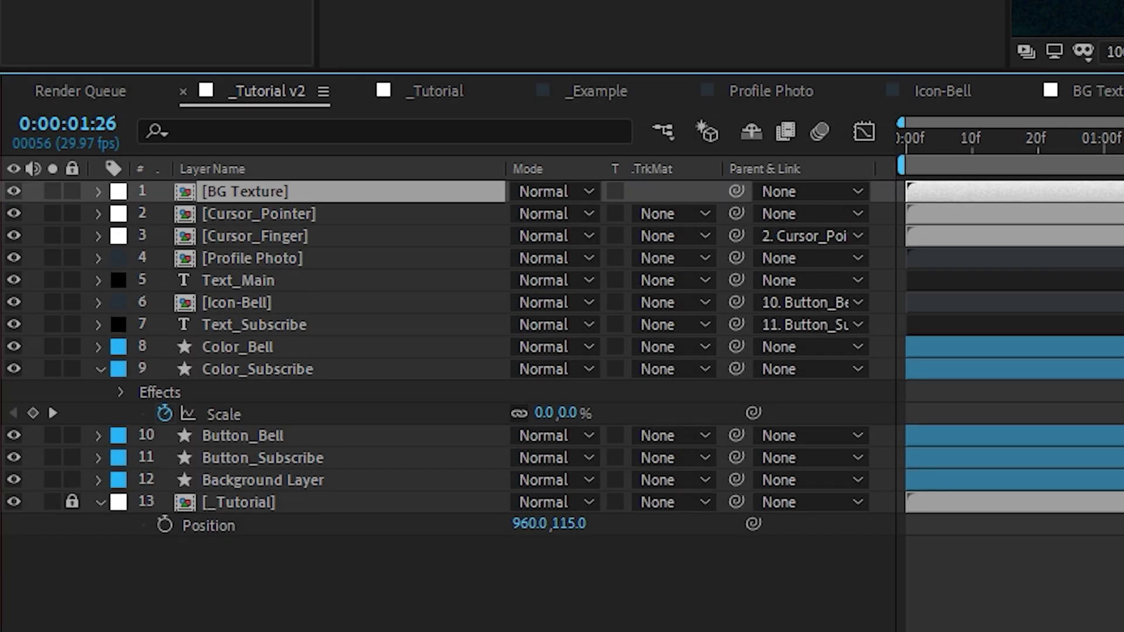
Scale the BG Texture layer to 32.3% and move it directly above Background Layer
key("s")
left_click_drag(550, 213, 527, 214)
left_click_drag(252, 191, 322, 496)
Duplicate Background Layer, place the copy directly above BG Texture, and use it as BG Texture's alpha matte
left_click(300, 502)
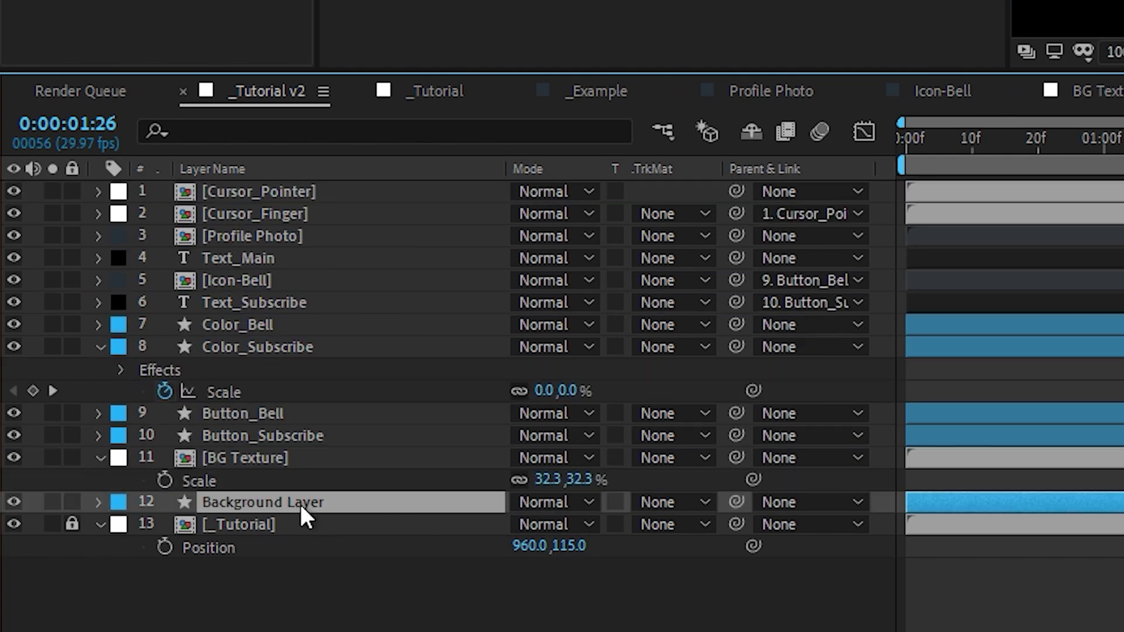
key("ctrl+d")
left_click_drag(294, 500, 301, 450)
left_click(641, 481)
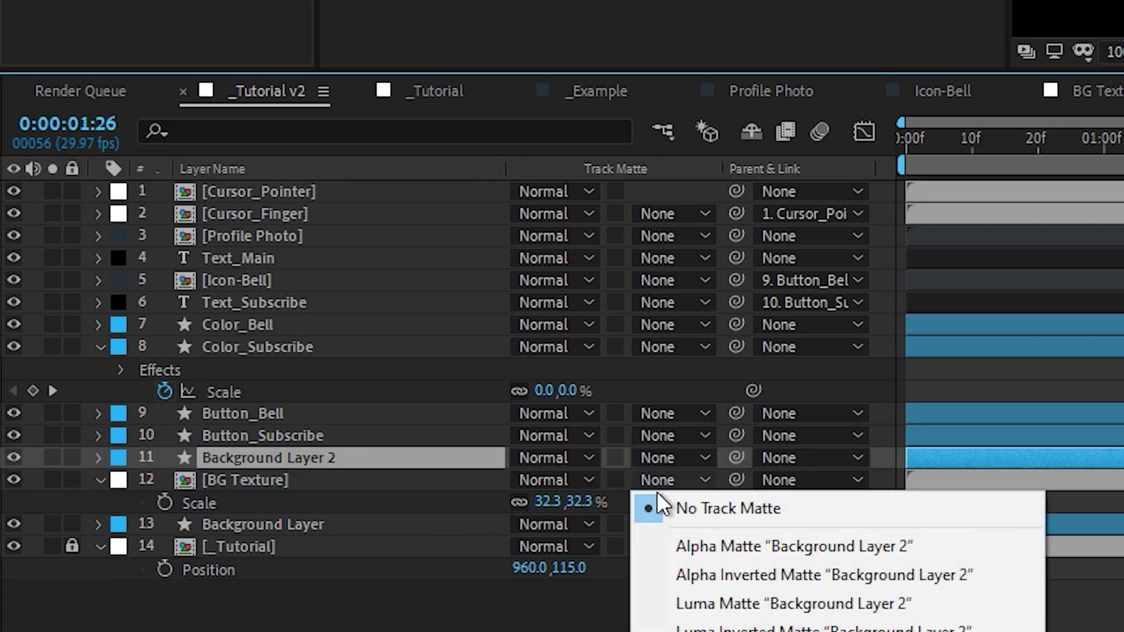
left_click(662, 536)
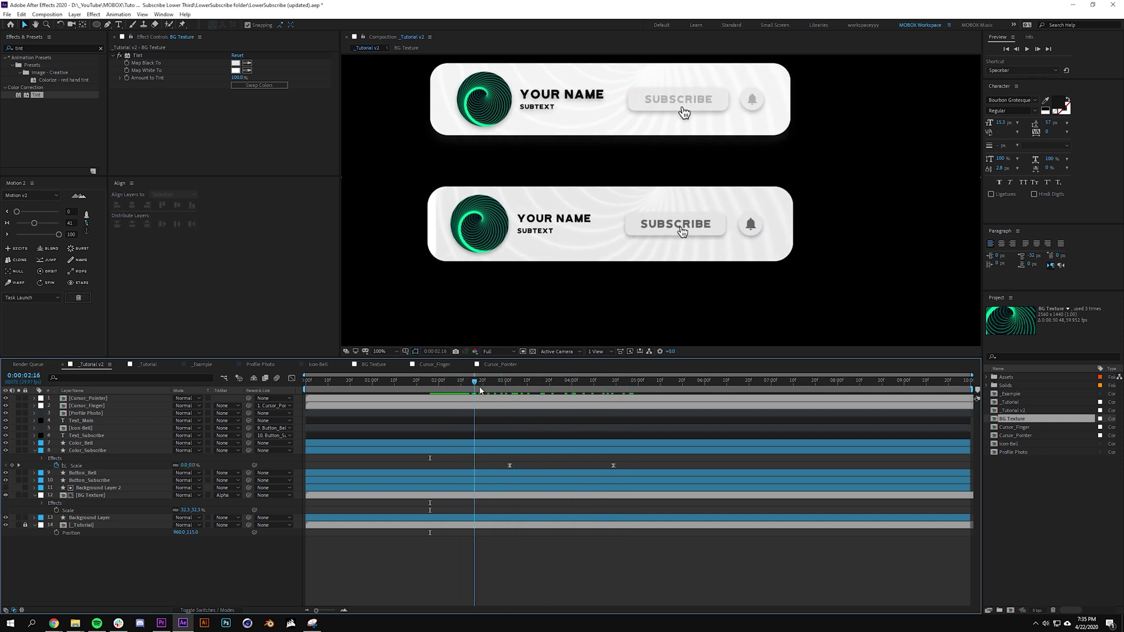
left_click_drag(573, 387, 617, 390)
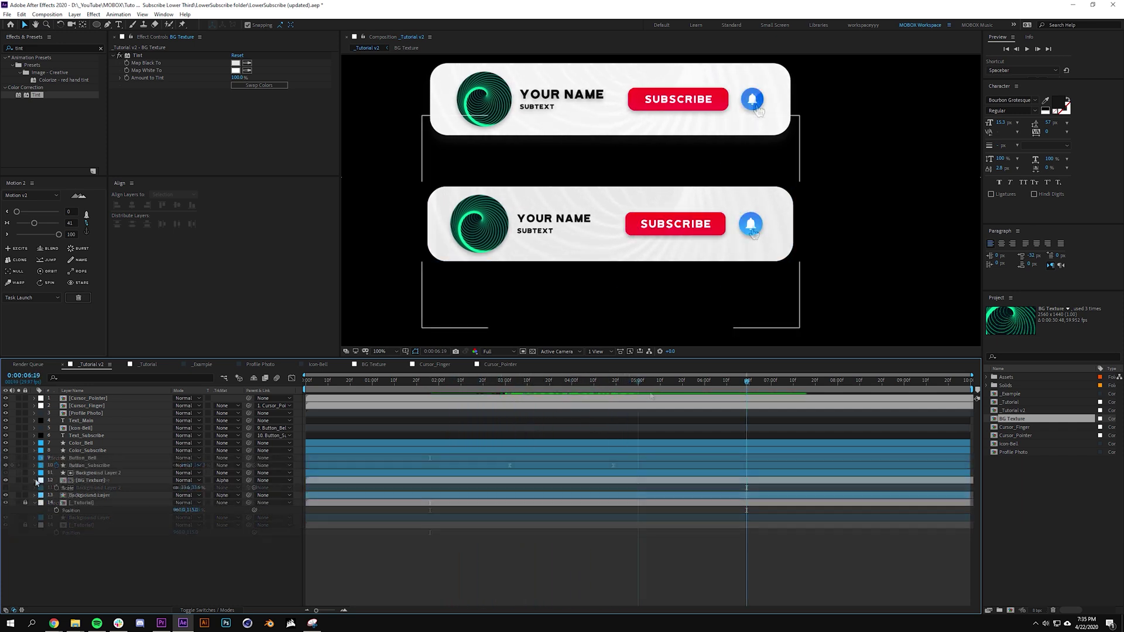
Add a null object to the _Tutorial v2 composition
left_click(75, 14)
mouse_move(88, 24)
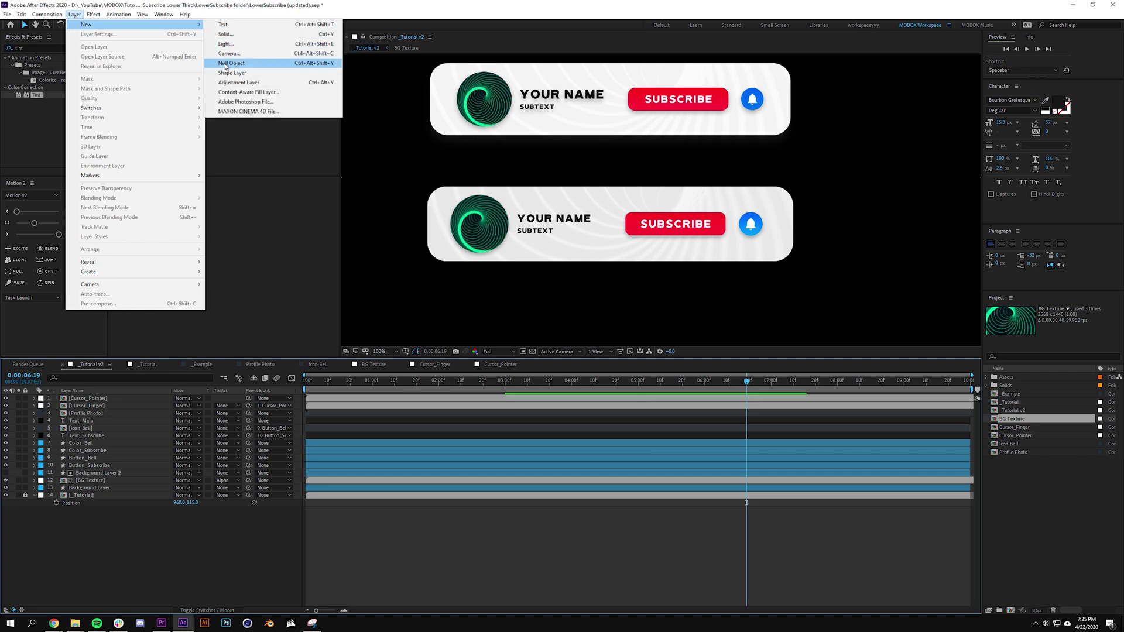
left_click(240, 65)
Parent every lower-third layer that has no parent yet to the new null, leaving out the _Tutorial layer
left_click(86, 405)
left_click(86, 420, "ctrl")
left_click(86, 428, "ctrl")
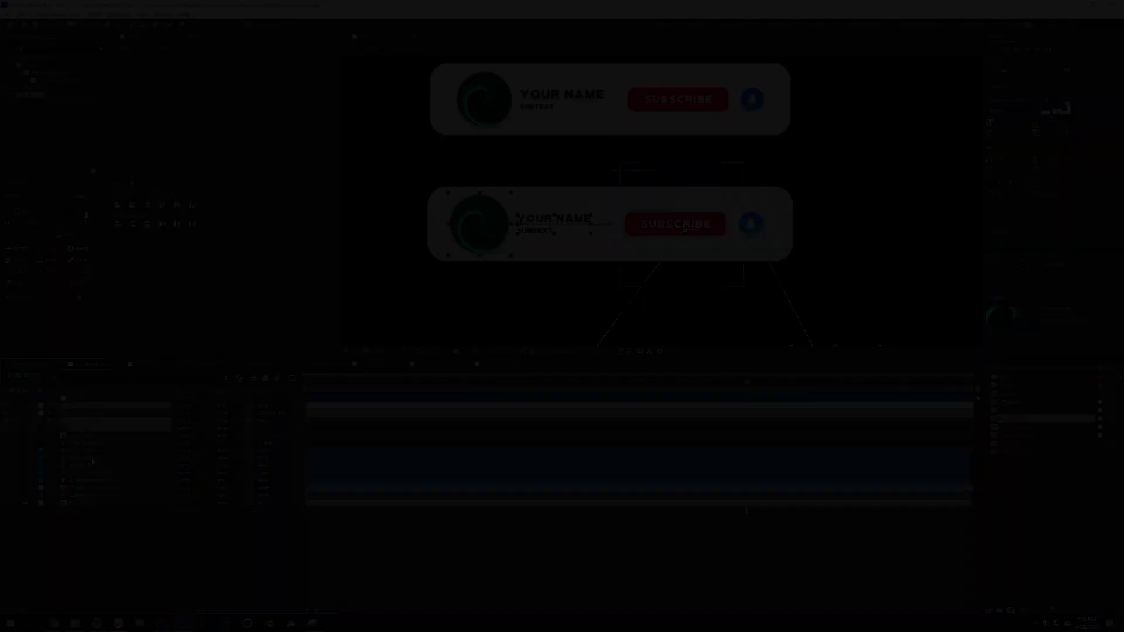
left_click(88, 451, "ctrl")
left_click(87, 458, "ctrl")
left_click(88, 465, "ctrl")
left_click(89, 473, "ctrl")
left_click(257, 435, "ctrl")
left_click(253, 457, "ctrl")
left_click(248, 479, "ctrl")
left_click_drag(737, 214, 293, 191)
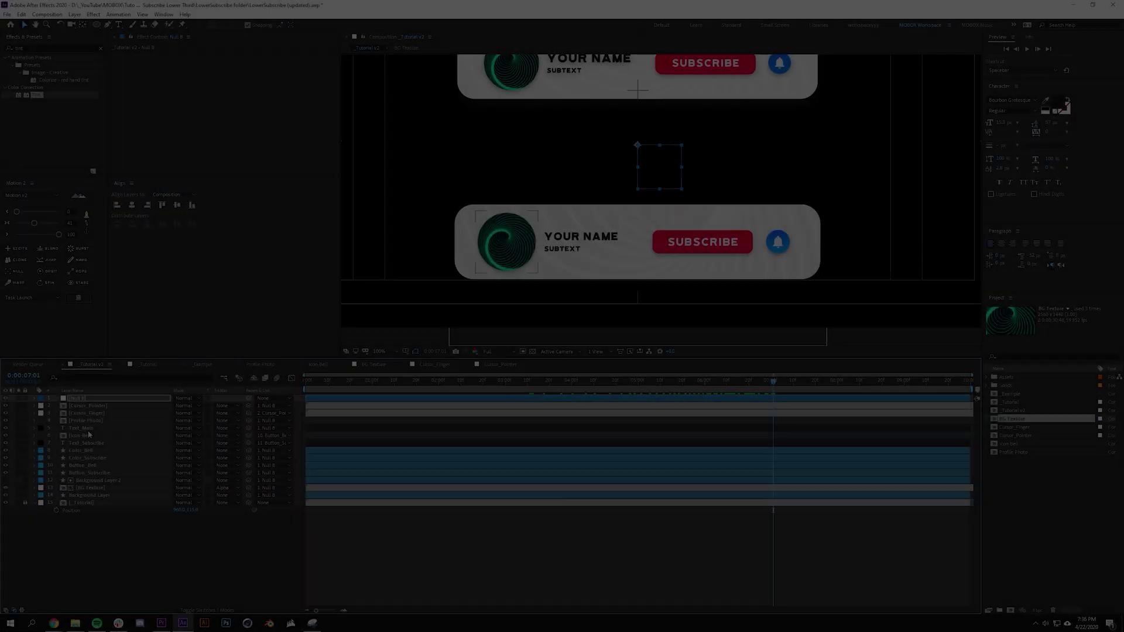
Keyframe the null's position at 0:00:07:01, and at 0:00:09:00 lower it until the lower third leaves the frame
key("p")
left_click_drag(764, 378, 899, 393)
key("comma")
key("comma")
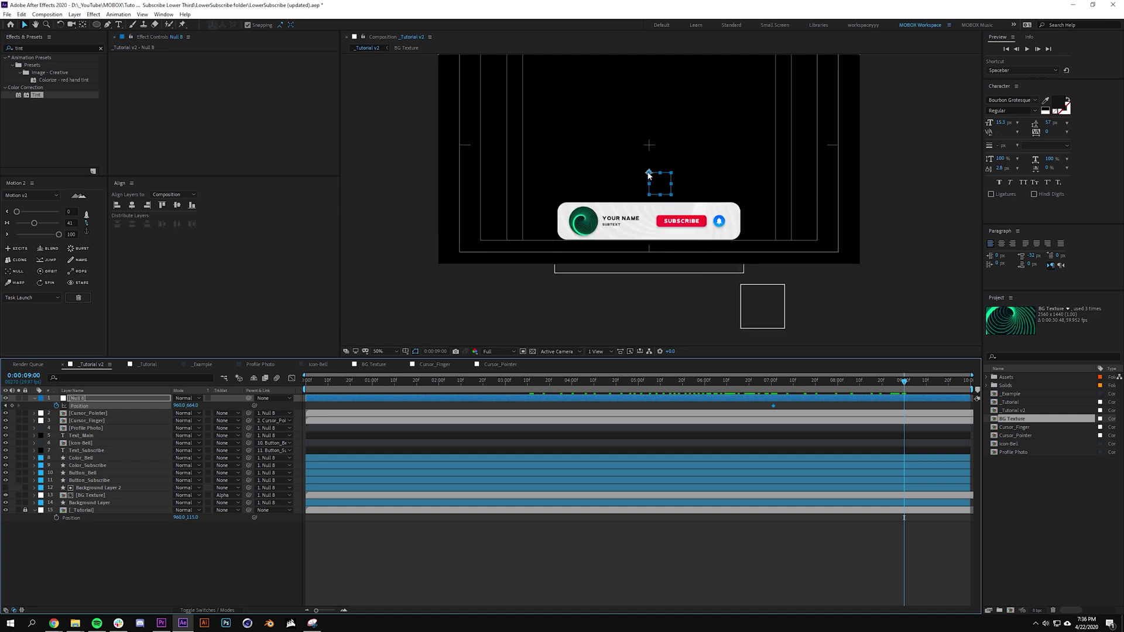
left_click_drag(648, 175, 649, 250)
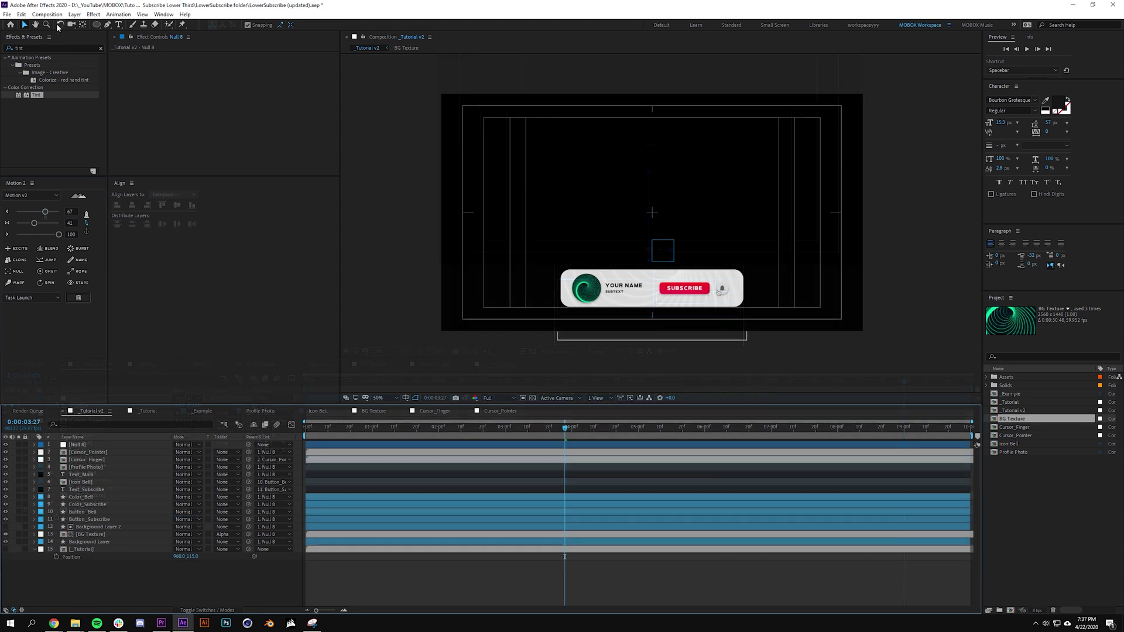
Add the _Tutorial v2 composition to the render queue and set its output format to QuickTime
left_click(47, 14)
left_click(69, 89)
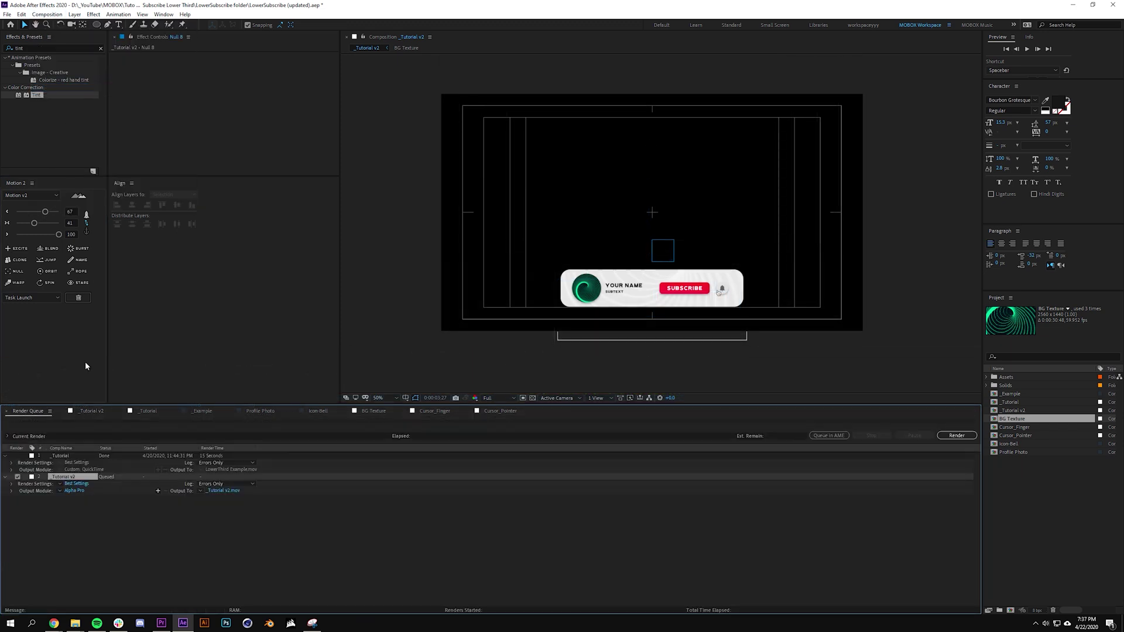
left_click(70, 490)
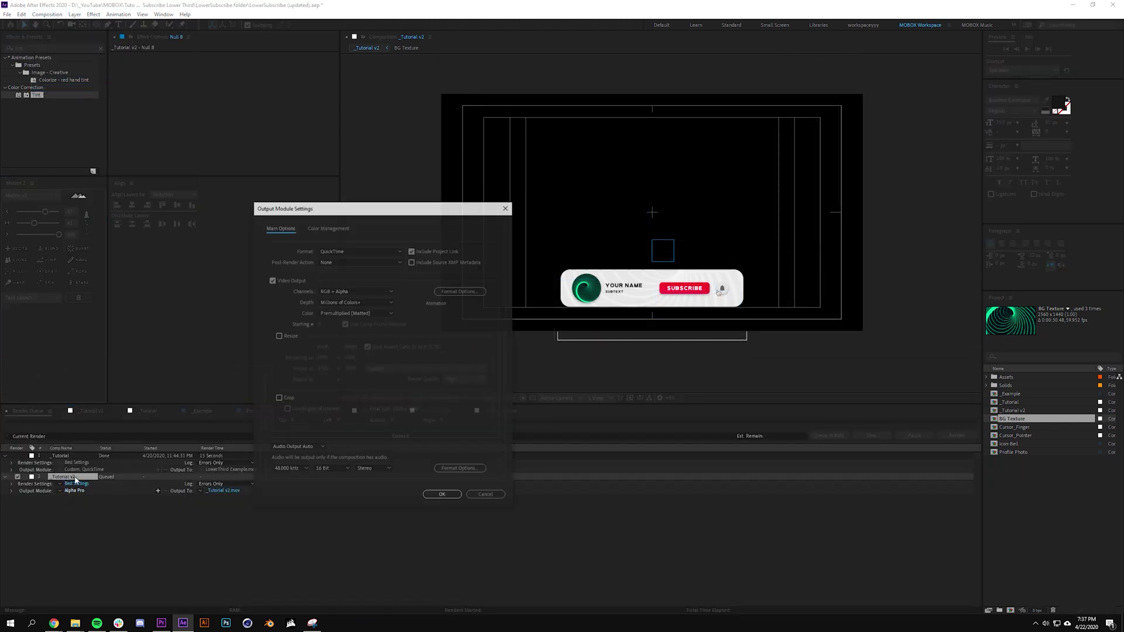
left_click(351, 251)
left_click(349, 345)
Set the QuickTime video codec to Animation and the output channels to RGB + Alpha
left_click(461, 291)
left_click(339, 79)
left_click(341, 86)
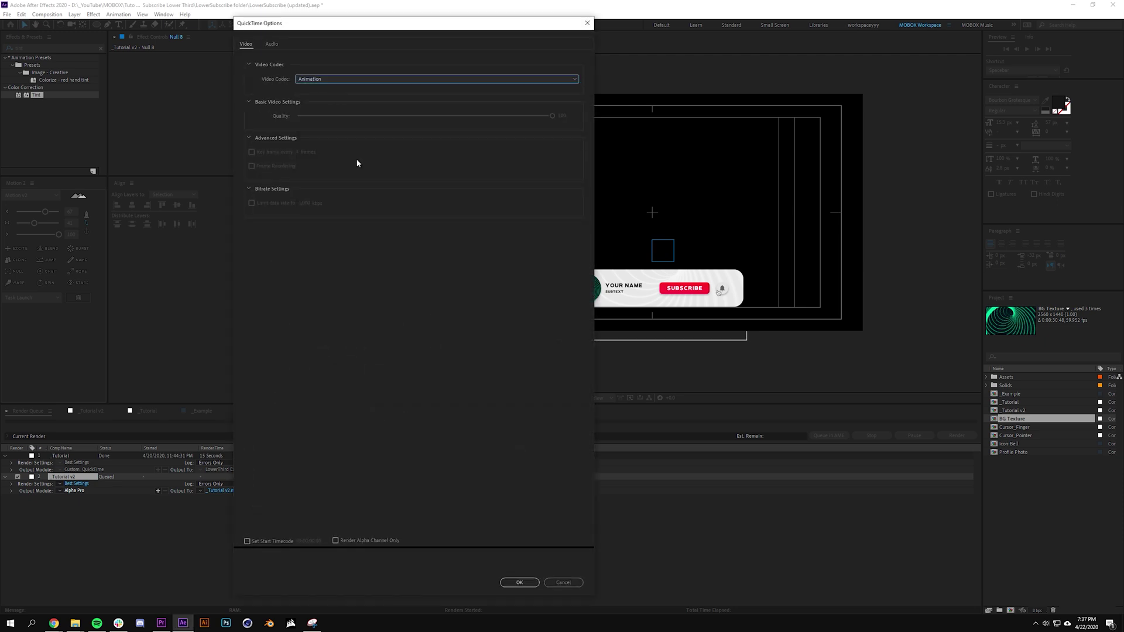
left_click(520, 582)
left_click(350, 291)
left_click(338, 321)
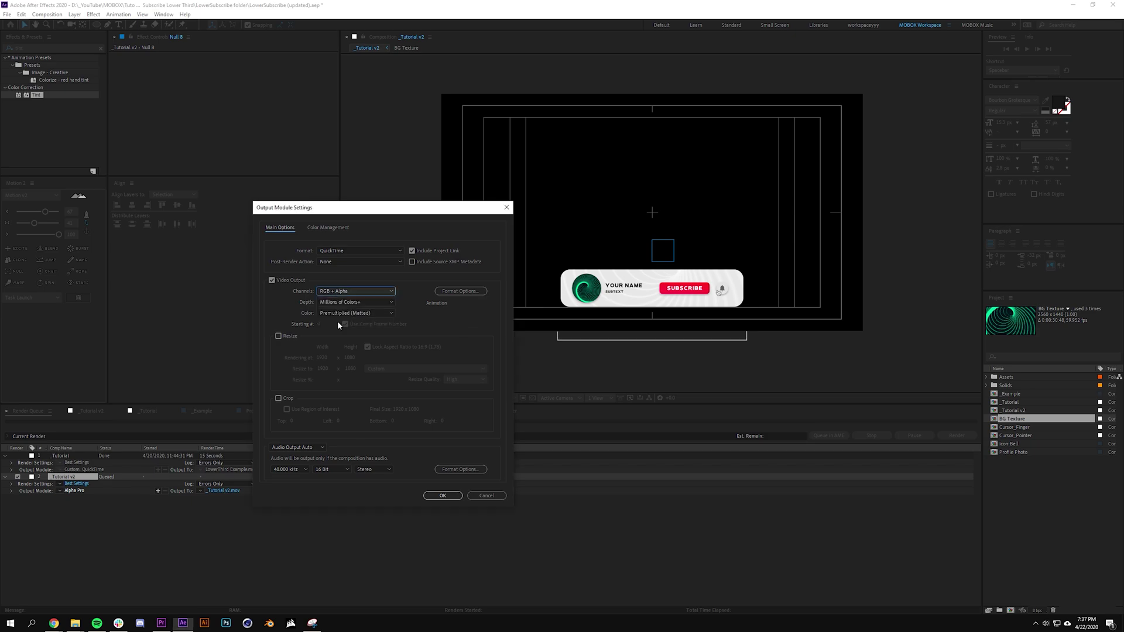
left_click(443, 496)
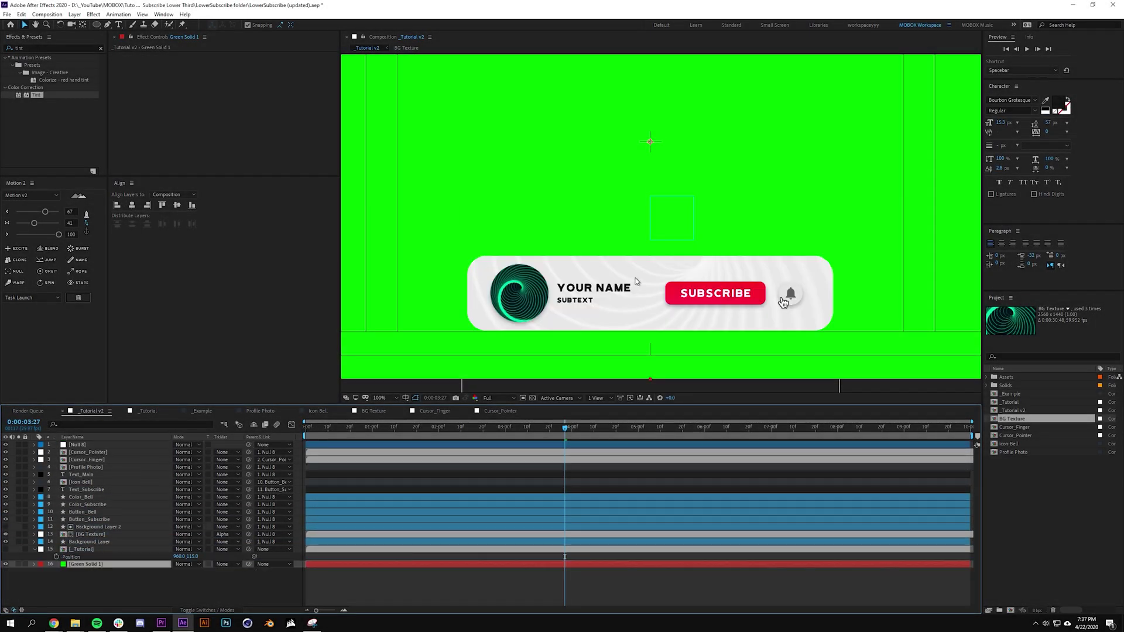
scroll(637, 281, "up", 2)
scroll(636, 281, "down", 4)
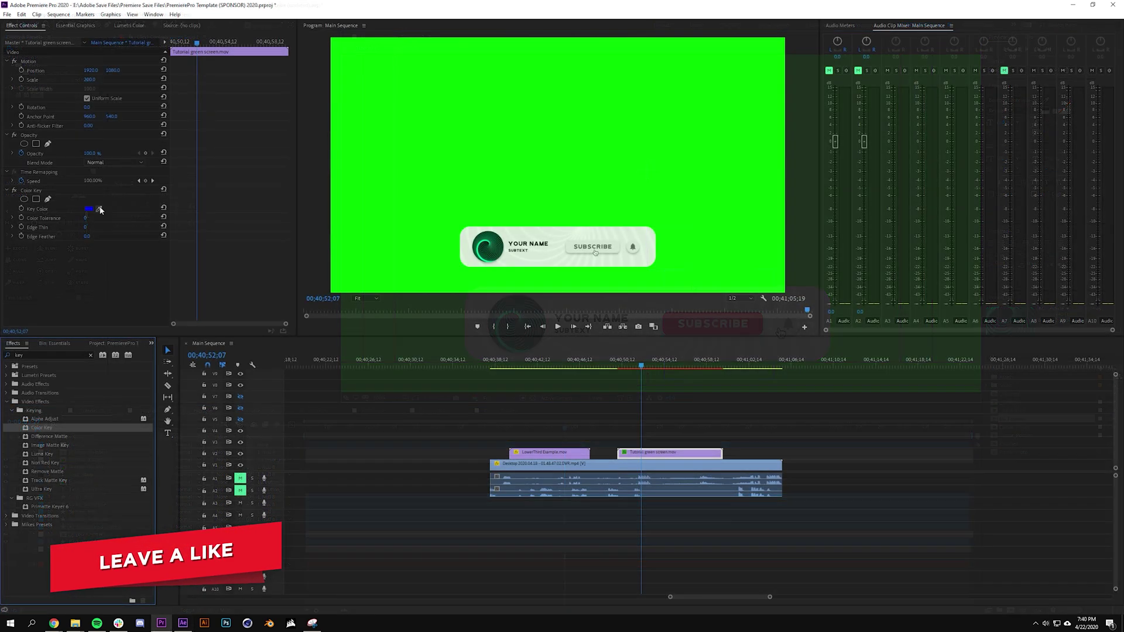
In Premiere Pro, sample the green background as the clip's Color Key color and set the color tolerance to 119
left_click_drag(100, 209, 475, 163)
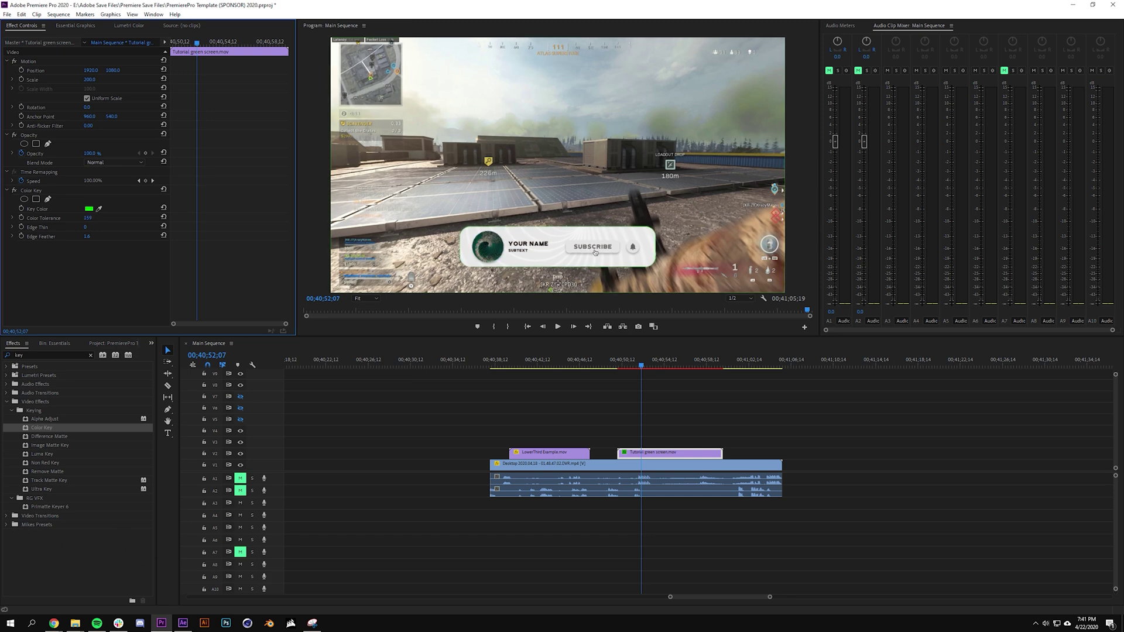
left_click_drag(88, 218, 121, 218)
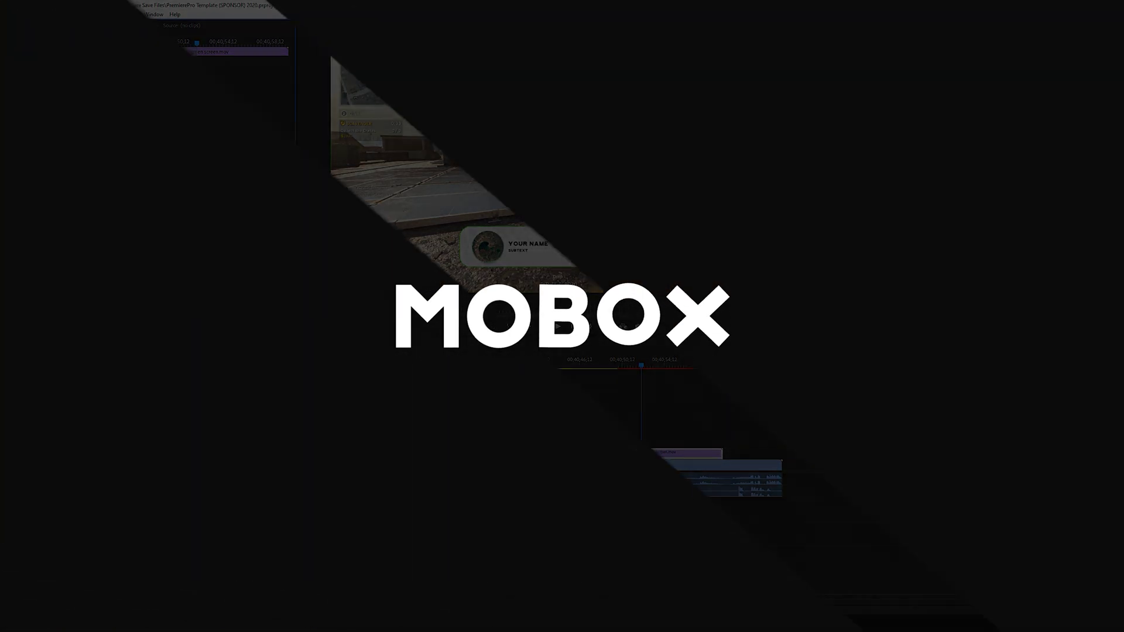